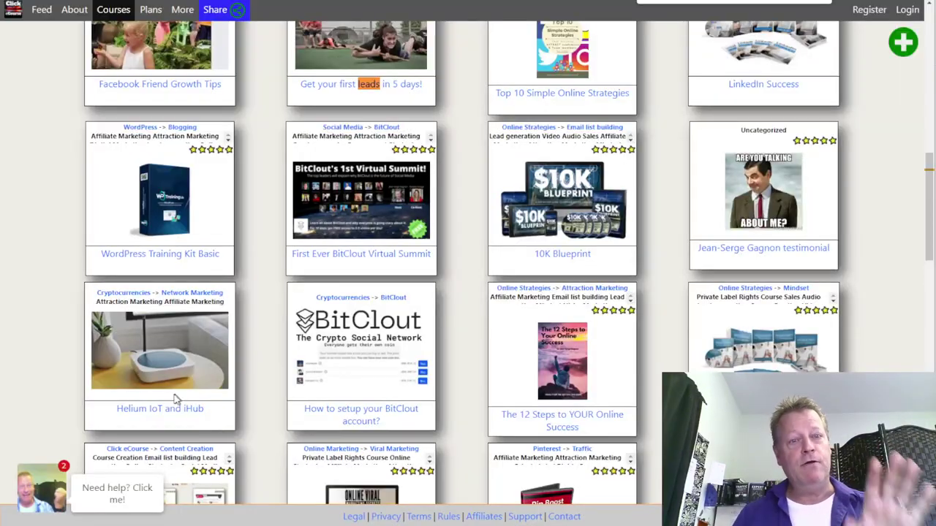
Step: Browse the course catalogue and bring up the Facebook Friend Growth Tips course page
{"action": "scroll", "coordinate": [300, 286], "scroll_direction": "up", "scroll_amount": 10}
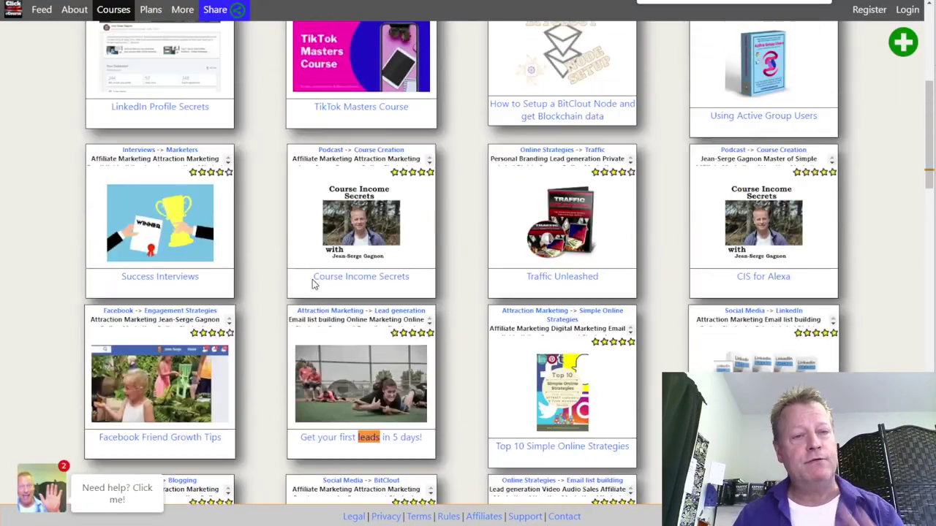
{"action": "scroll", "coordinate": [313, 279], "scroll_direction": "down", "scroll_amount": 15}
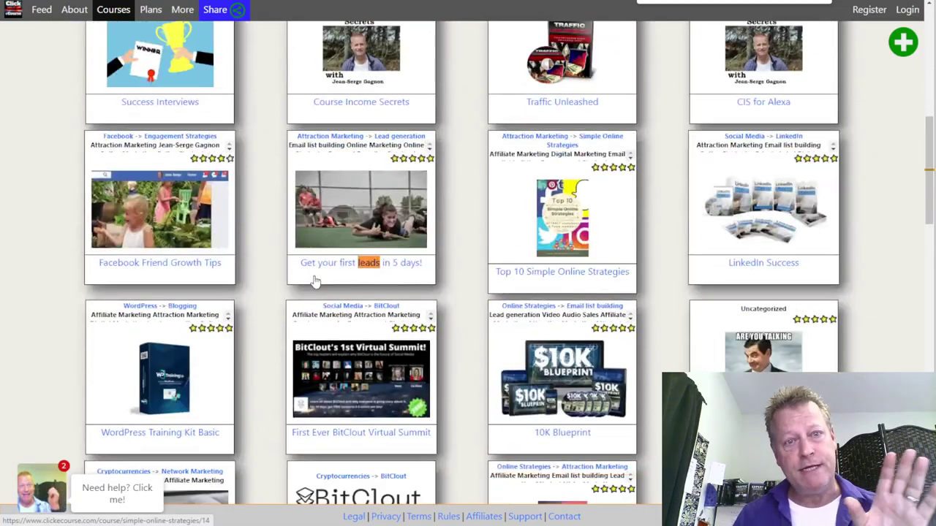
{"action": "scroll", "coordinate": [313, 281], "scroll_direction": "up", "scroll_amount": 15}
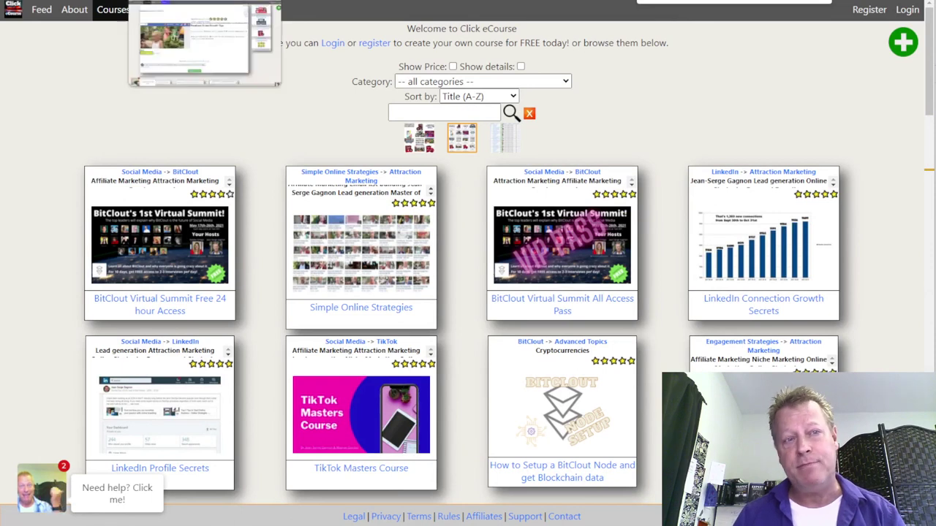
{"action": "left_click", "coordinate": [162, 36]}
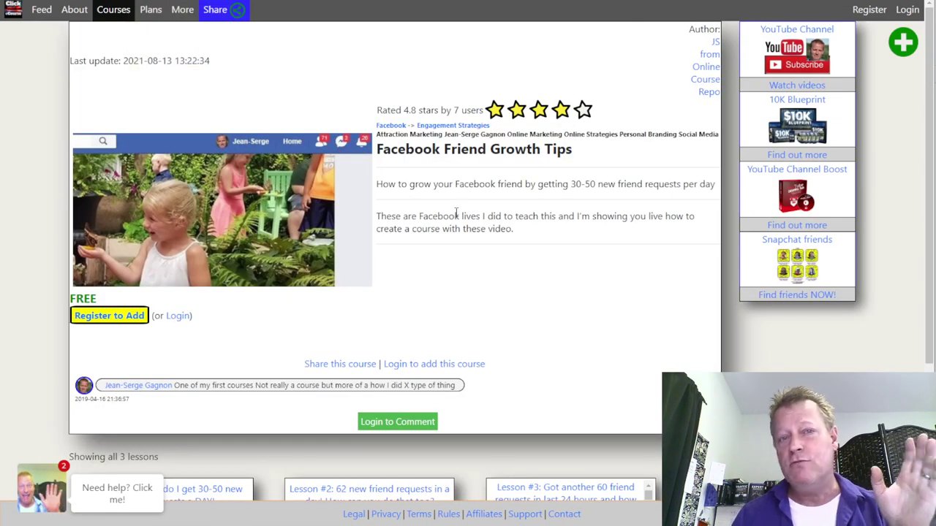
Step: Examine the Facebook Friend Growth Tips page, including its pricing, registration option and the access restrictions on its lesson videos
{"action": "scroll", "coordinate": [467, 241], "scroll_direction": "down", "scroll_amount": 3}
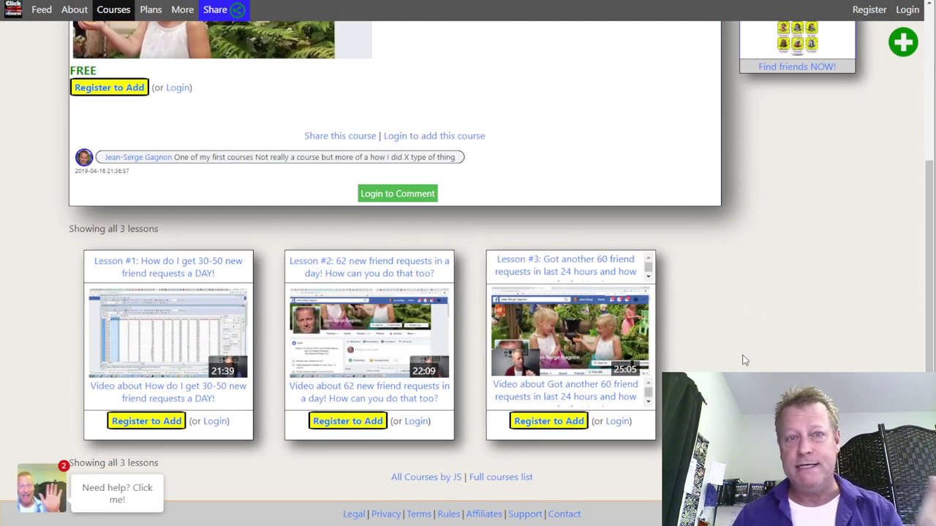
{"action": "mouse_move", "coordinate": [180, 296]}
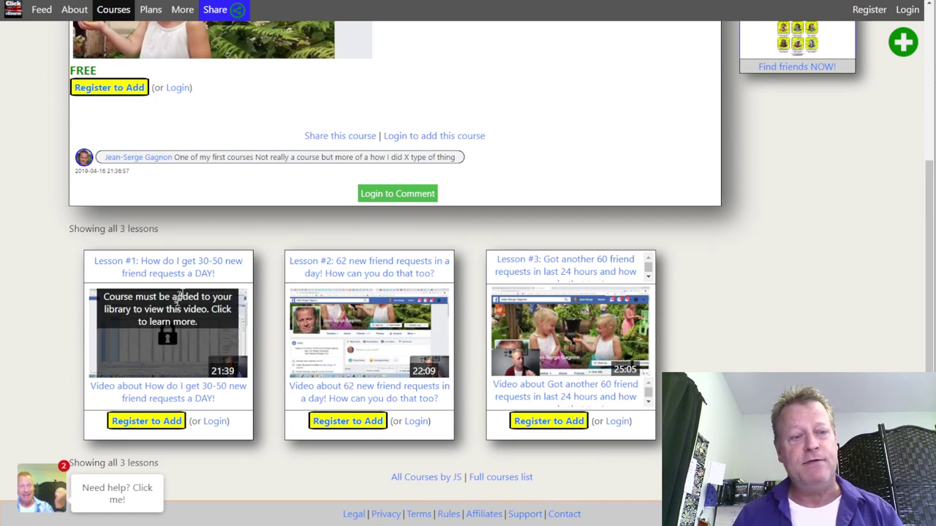
{"action": "scroll", "coordinate": [420, 296], "scroll_direction": "up", "scroll_amount": 3}
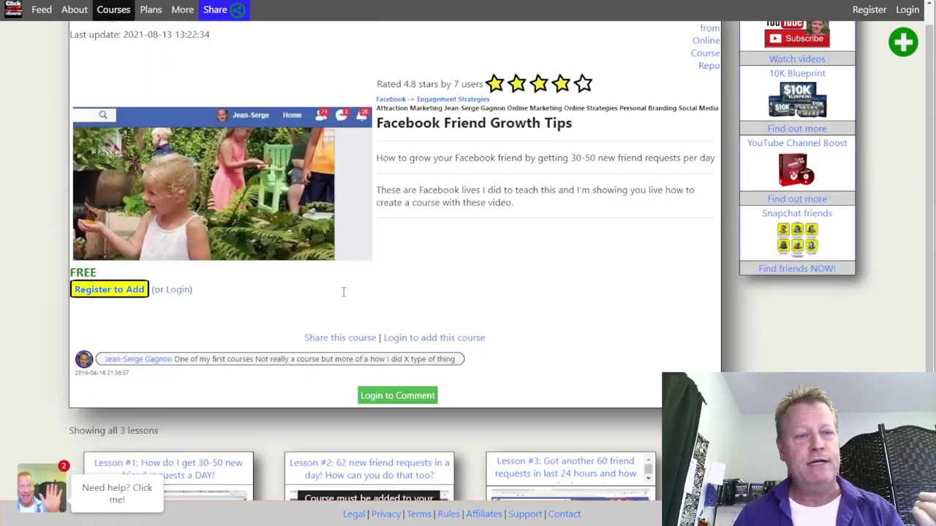
{"action": "scroll", "coordinate": [527, 189], "scroll_direction": "down", "scroll_amount": 3}
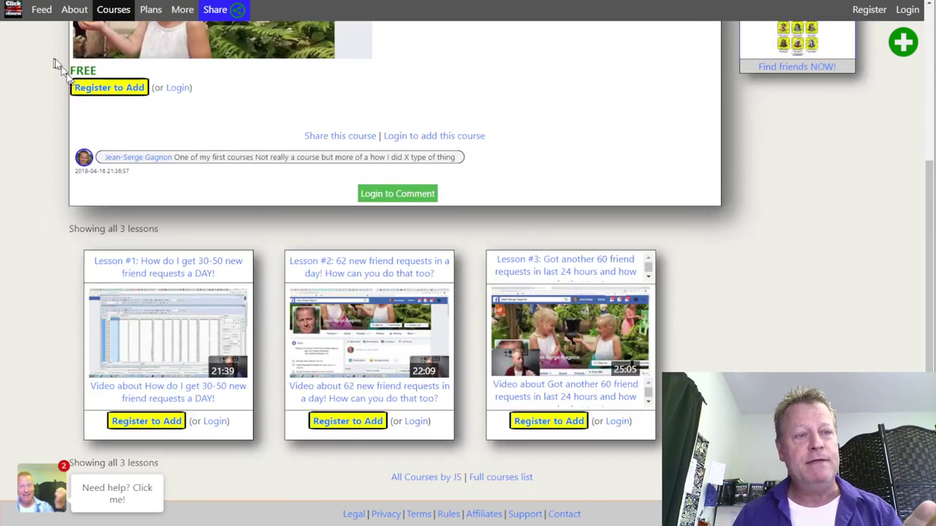
{"action": "scroll", "coordinate": [271, 142], "scroll_direction": "up", "scroll_amount": 3}
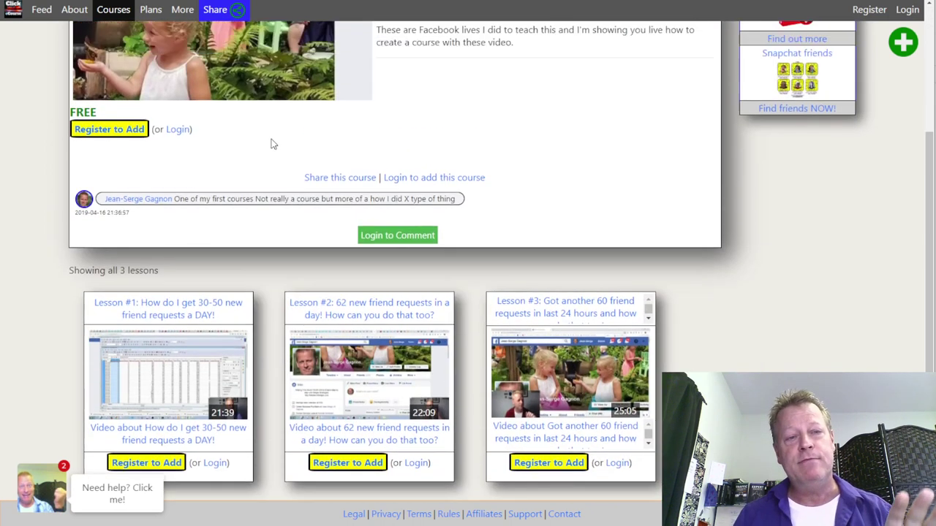
{"action": "scroll", "coordinate": [489, 297], "scroll_direction": "down", "scroll_amount": 3}
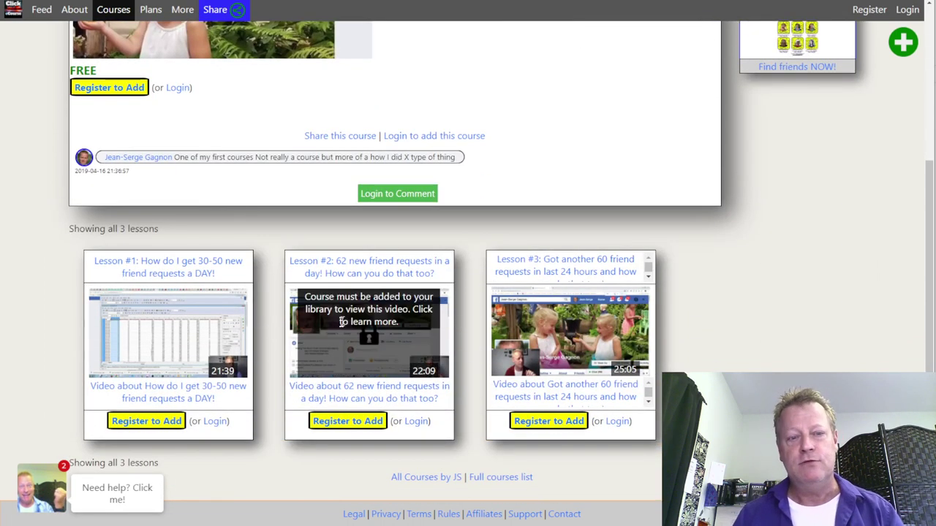
{"action": "scroll", "coordinate": [481, 235], "scroll_direction": "up", "scroll_amount": 3}
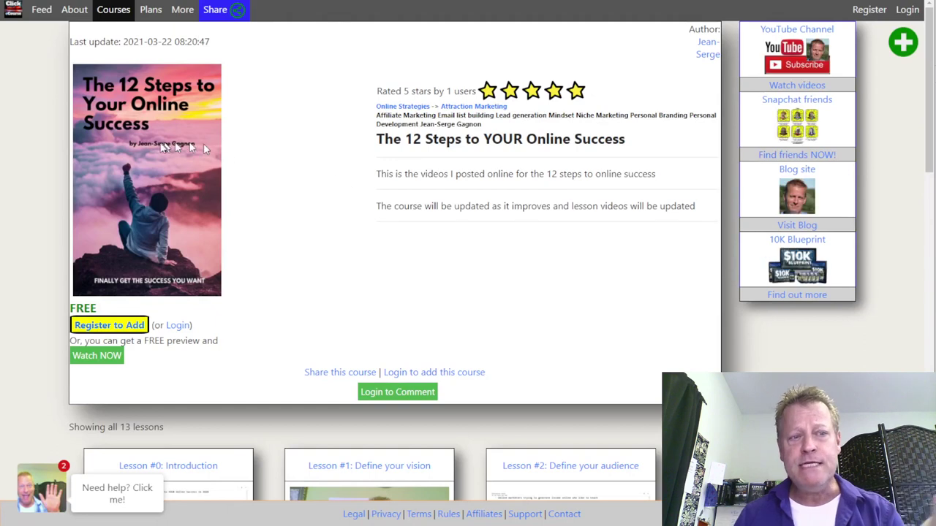
Step: Look through the lessons of The 12 Steps to YOUR Online Success course down to its downloadable file
{"action": "scroll", "coordinate": [318, 229], "scroll_direction": "down", "scroll_amount": 8}
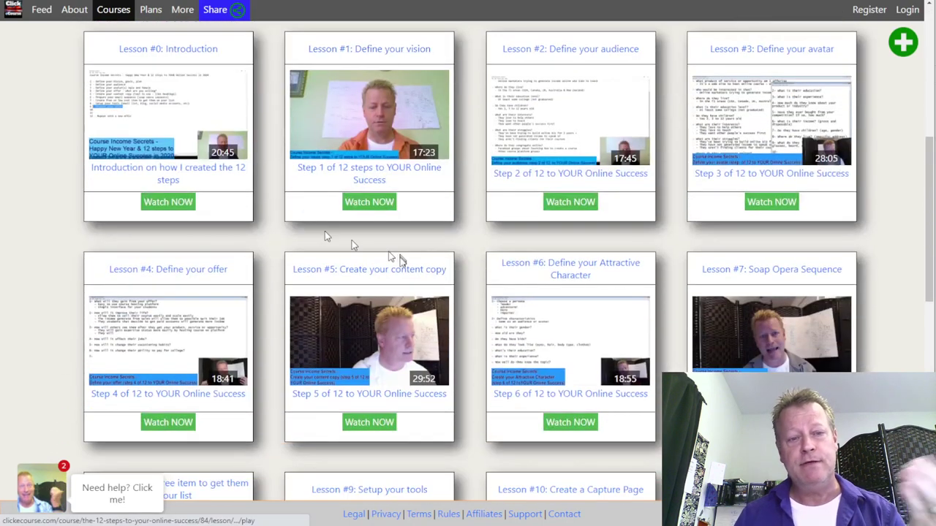
{"action": "scroll", "coordinate": [470, 285], "scroll_direction": "down", "scroll_amount": 5}
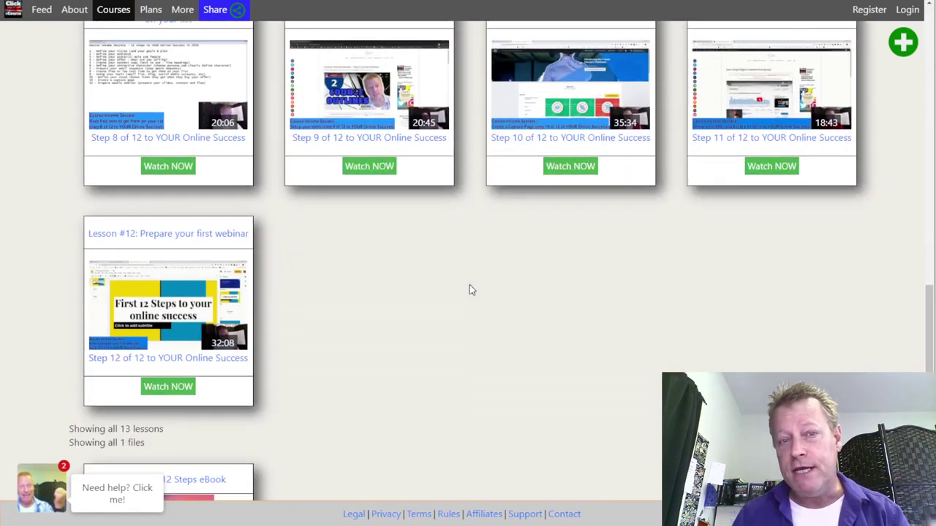
{"action": "scroll", "coordinate": [470, 285], "scroll_direction": "up", "scroll_amount": 3}
{"action": "scroll", "coordinate": [469, 290], "scroll_direction": "down", "scroll_amount": 4}
{"action": "scroll", "coordinate": [263, 395], "scroll_direction": "down", "scroll_amount": 1}
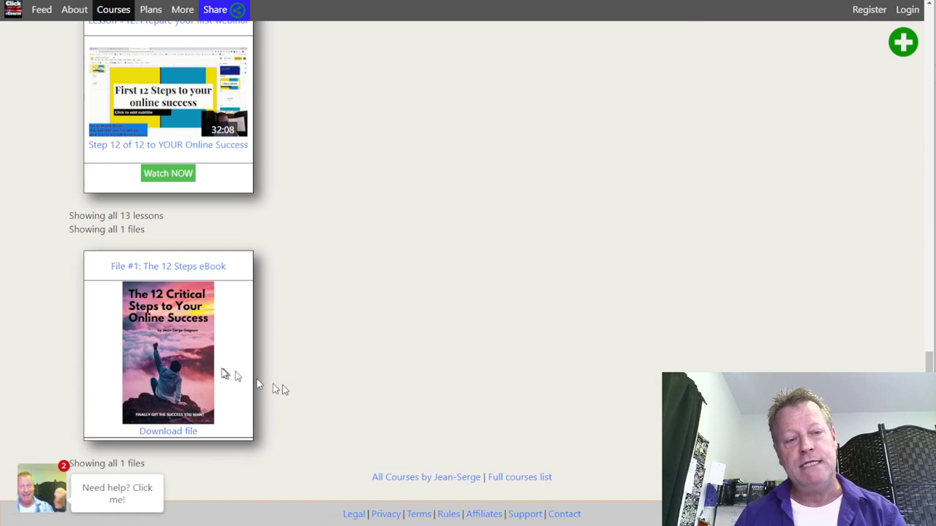
Step: Open The 12 Steps eBook file, skim its pages and return to the course page
{"action": "left_click", "coordinate": [165, 433]}
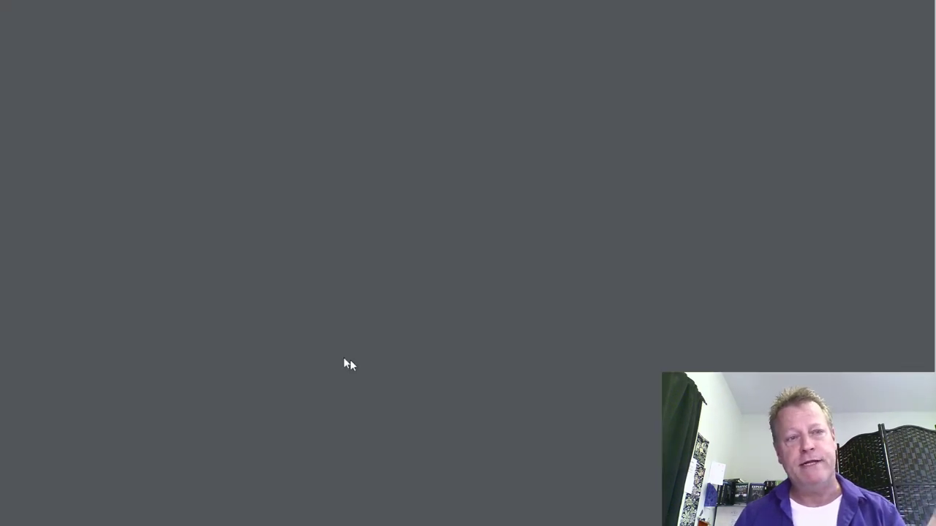
{"action": "scroll", "coordinate": [374, 288], "scroll_direction": "down", "scroll_amount": 8}
{"action": "scroll", "coordinate": [378, 278], "scroll_direction": "down", "scroll_amount": 3}
{"action": "key", "text": "alt+Left"}
{"action": "scroll", "coordinate": [337, 300], "scroll_direction": "up", "scroll_amount": 3}
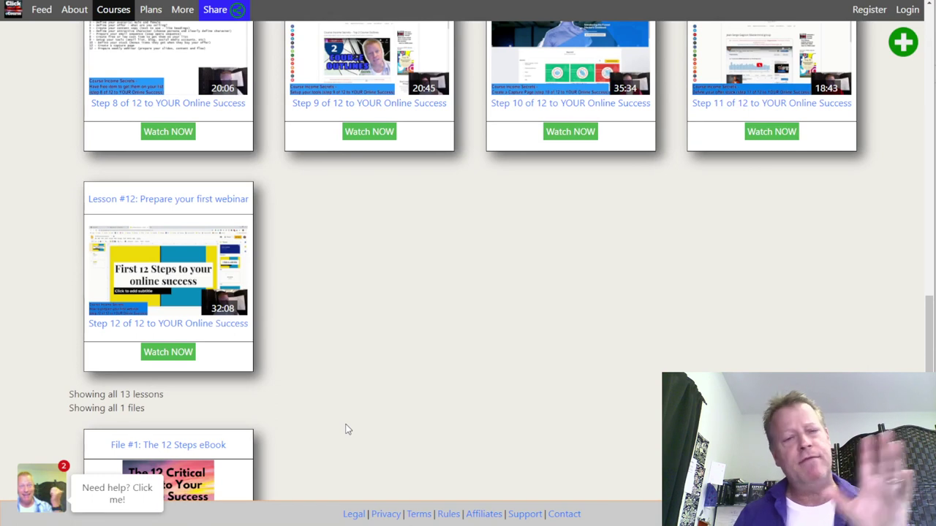
Step: Review the freely watchable lesson videos of The 12 Steps course back up to the course description
{"action": "scroll", "coordinate": [348, 414], "scroll_direction": "up", "scroll_amount": 4}
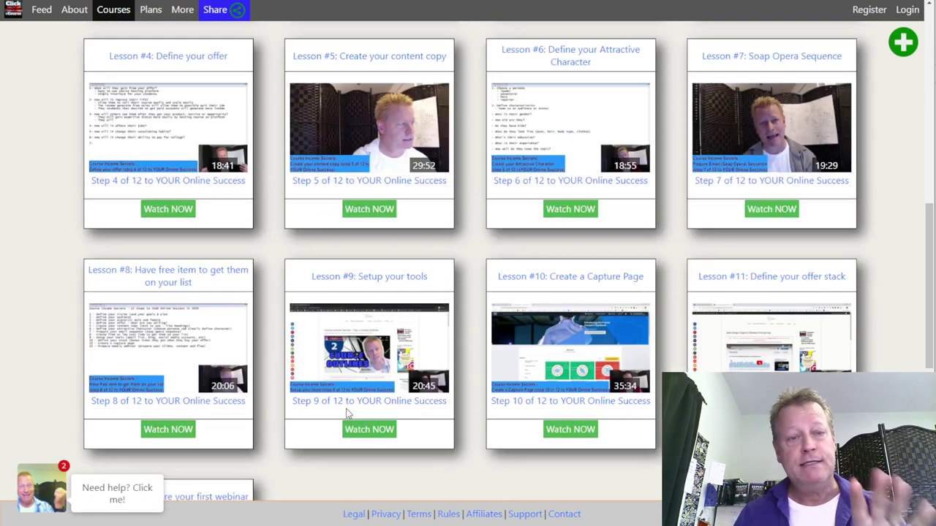
{"action": "scroll", "coordinate": [456, 350], "scroll_direction": "up", "scroll_amount": 4}
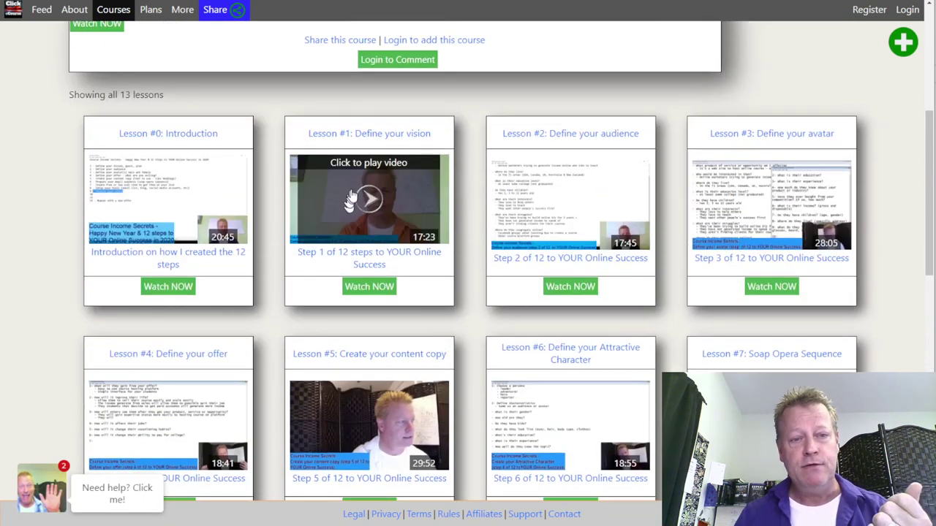
{"action": "scroll", "coordinate": [365, 410], "scroll_direction": "down", "scroll_amount": 2}
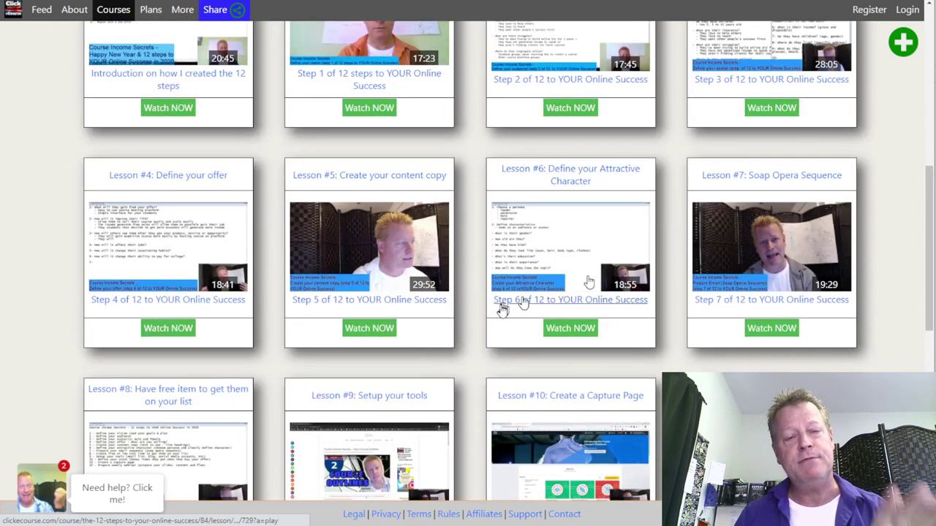
{"action": "scroll", "coordinate": [475, 335], "scroll_direction": "down", "scroll_amount": 3}
{"action": "scroll", "coordinate": [472, 323], "scroll_direction": "up", "scroll_amount": 10}
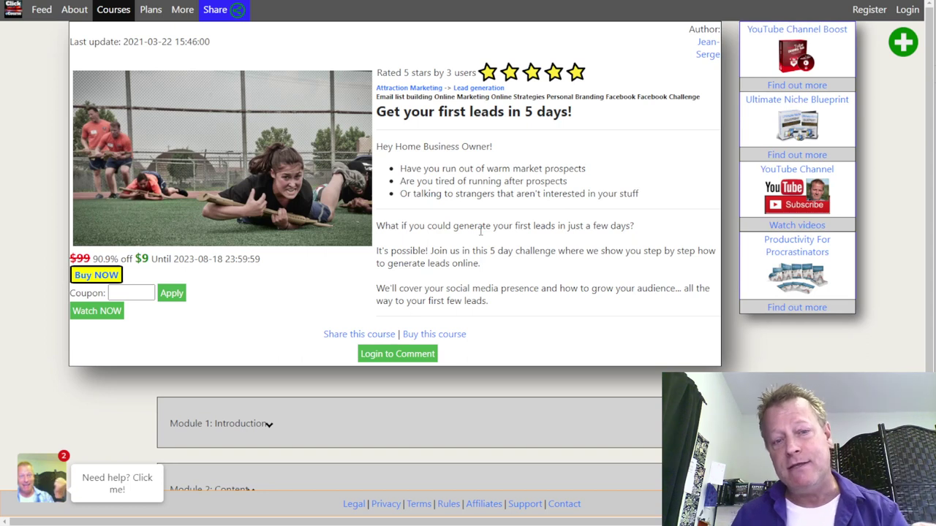
Step: In the Get your first leads in 5 days! course, expand and collapse Module 1: Introduction, then expand Module 2: Content
{"action": "scroll", "coordinate": [481, 231], "scroll_direction": "down", "scroll_amount": 2}
{"action": "left_click", "coordinate": [315, 314]}
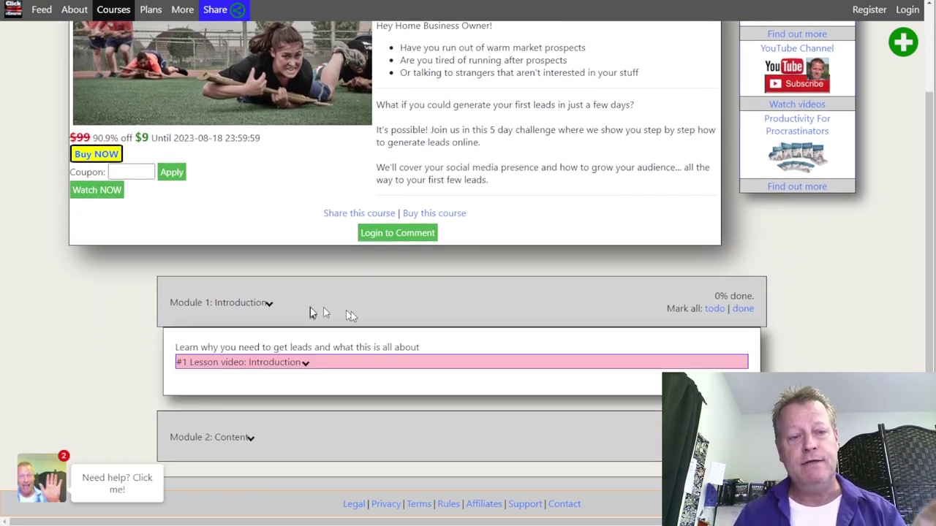
{"action": "scroll", "coordinate": [351, 310], "scroll_direction": "down", "scroll_amount": 1}
{"action": "left_click", "coordinate": [330, 253]}
{"action": "left_click", "coordinate": [338, 358]}
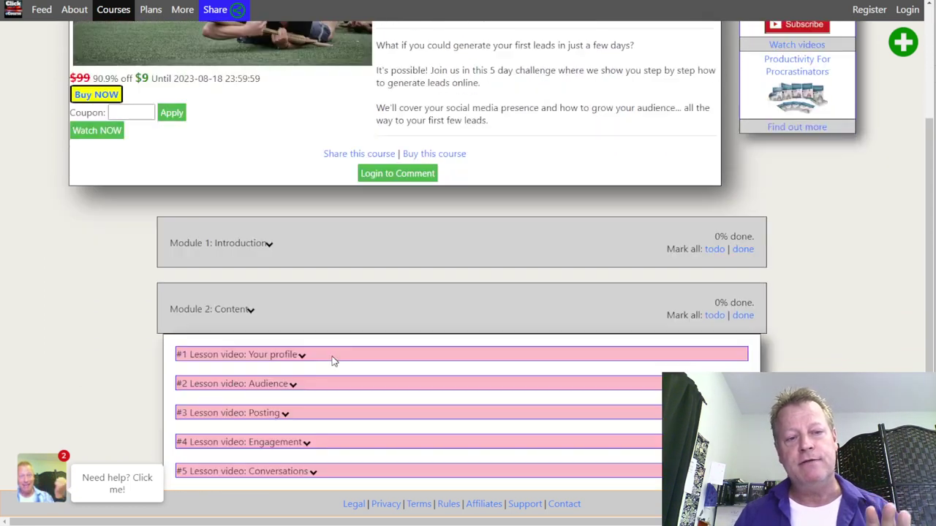
Step: Expand the Your profile lesson in Module 2 to view its video, and collapse it again
{"action": "scroll", "coordinate": [340, 354], "scroll_direction": "down", "scroll_amount": 2}
{"action": "left_click", "coordinate": [315, 247]}
{"action": "scroll", "coordinate": [369, 315], "scroll_direction": "down", "scroll_amount": 4}
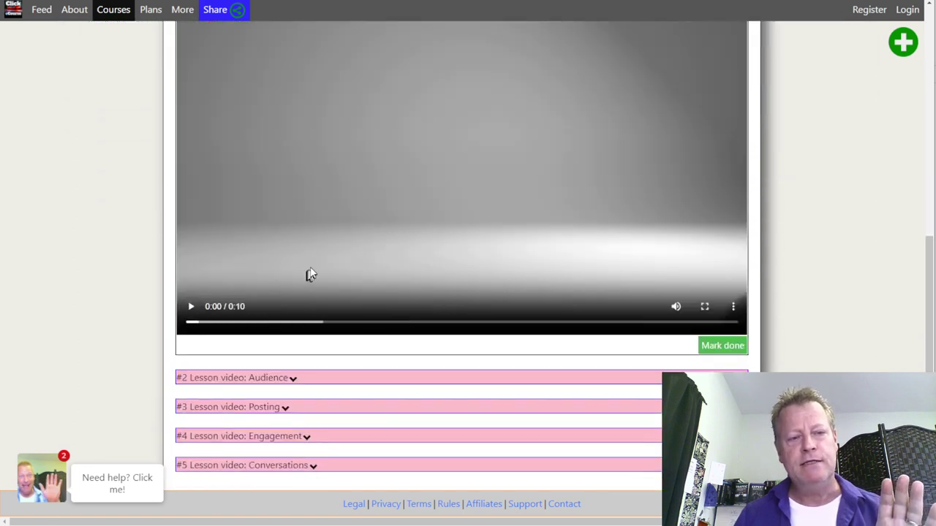
{"action": "scroll", "coordinate": [310, 272], "scroll_direction": "up", "scroll_amount": 4}
{"action": "left_click", "coordinate": [348, 304]}
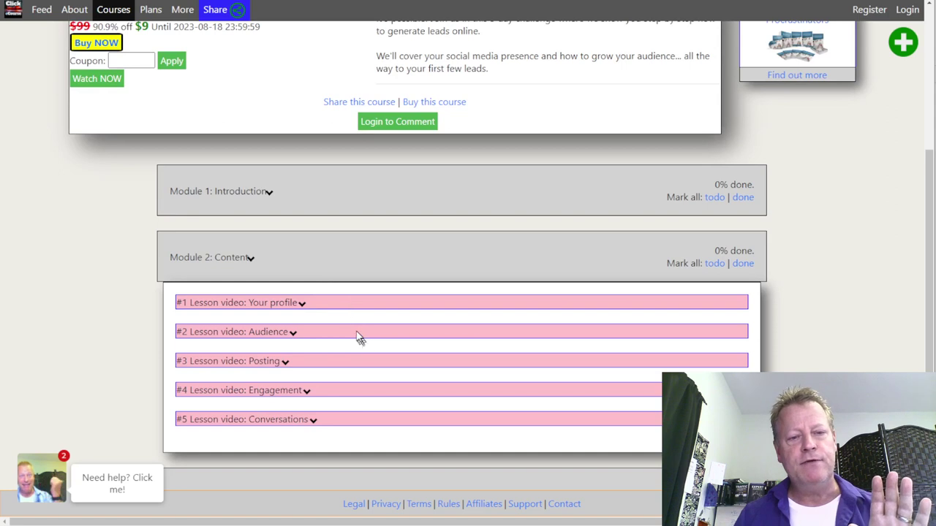
Step: Expand the Audience lesson in Module 2 to view its video, and collapse it again
{"action": "left_click", "coordinate": [358, 335]}
{"action": "scroll", "coordinate": [314, 345], "scroll_direction": "down", "scroll_amount": 4}
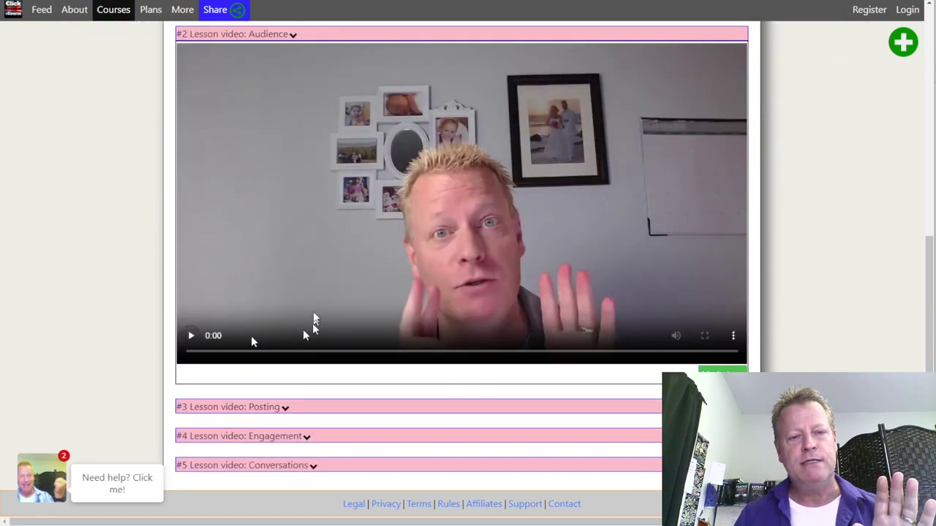
{"action": "scroll", "coordinate": [387, 272], "scroll_direction": "up", "scroll_amount": 3}
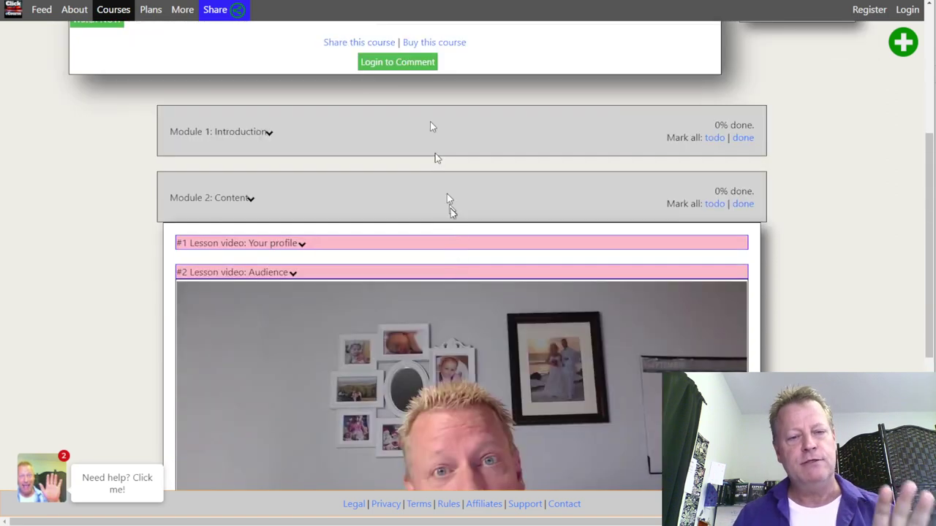
{"action": "left_click", "coordinate": [443, 275]}
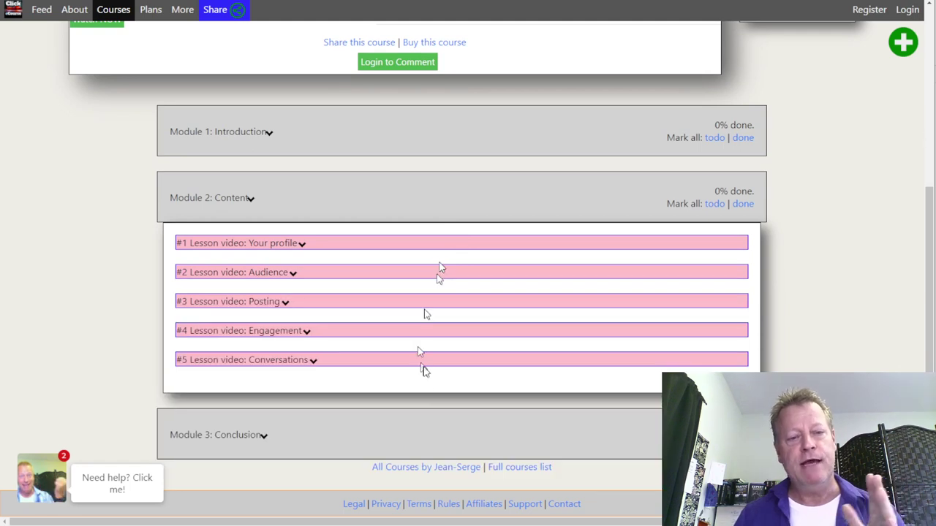
Step: Expand Module 3: Conclusion to view its lesson, and collapse Modules 2 and 3 to review the module overview
{"action": "left_click", "coordinate": [422, 432]}
{"action": "scroll", "coordinate": [422, 421], "scroll_direction": "down", "scroll_amount": 1}
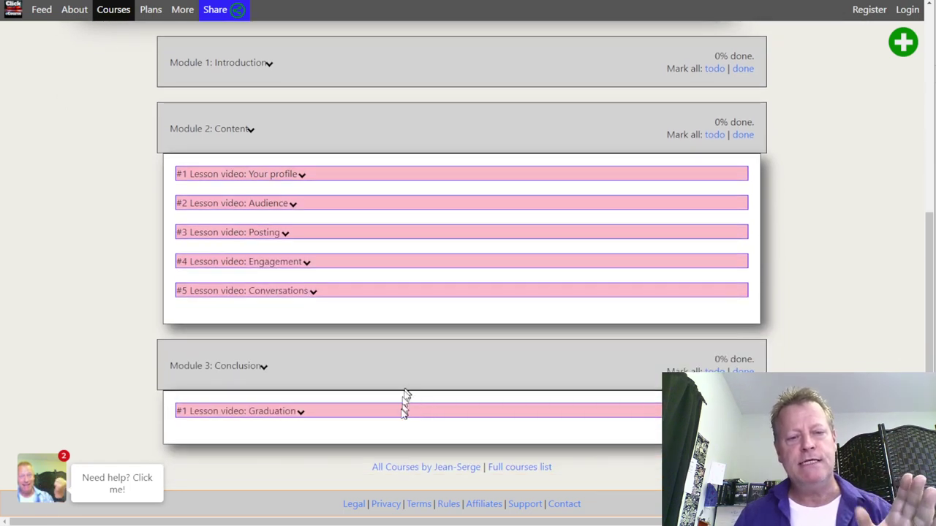
{"action": "left_click", "coordinate": [385, 139]}
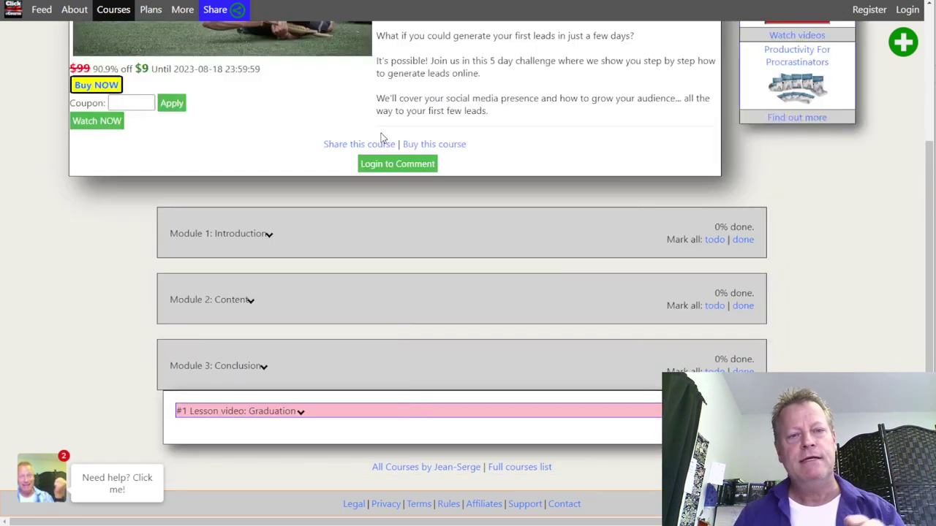
{"action": "left_click", "coordinate": [397, 365]}
{"action": "scroll", "coordinate": [397, 362], "scroll_direction": "up", "scroll_amount": 2}
{"action": "scroll", "coordinate": [658, 344], "scroll_direction": "down", "scroll_amount": 2}
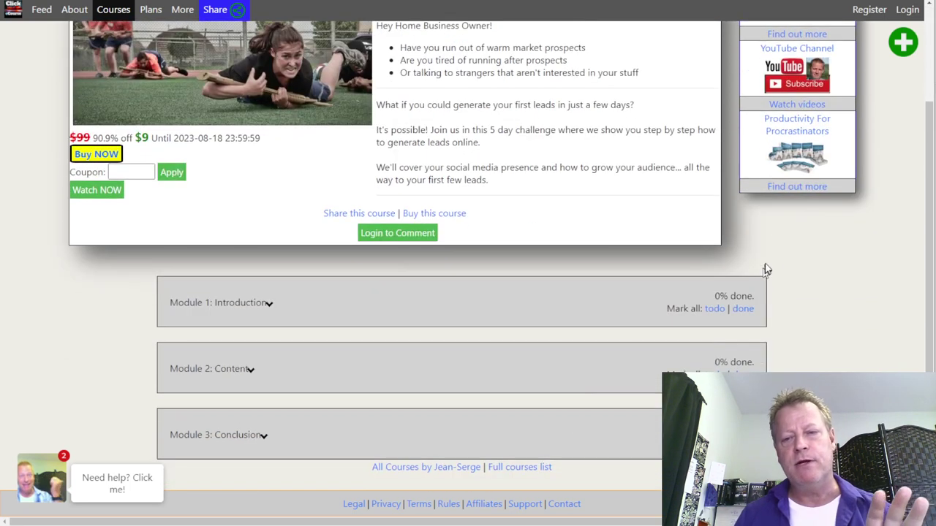
{"action": "scroll", "coordinate": [517, 321], "scroll_direction": "up", "scroll_amount": 2}
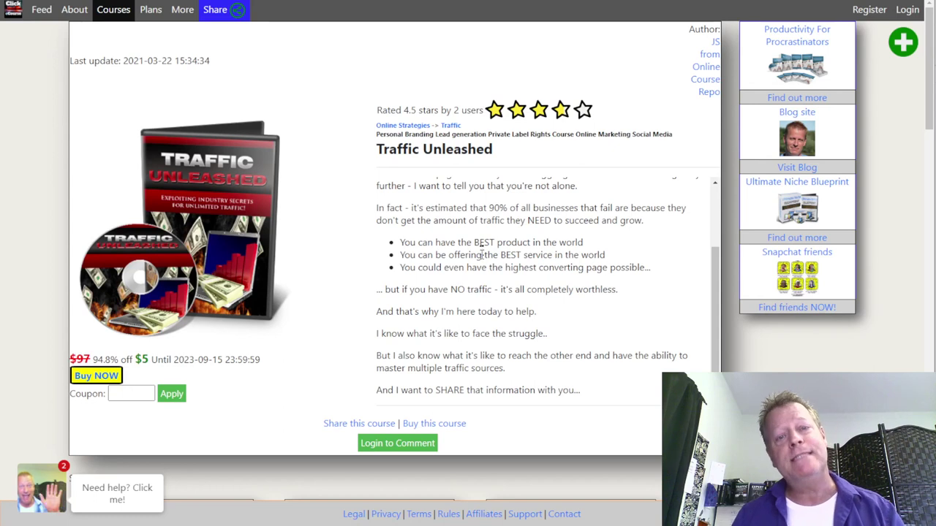
Step: Review the Traffic Unleashed course's discounted price and offer deadline, highlighting the $5 price
{"action": "scroll", "coordinate": [482, 248], "scroll_direction": "down", "scroll_amount": 2}
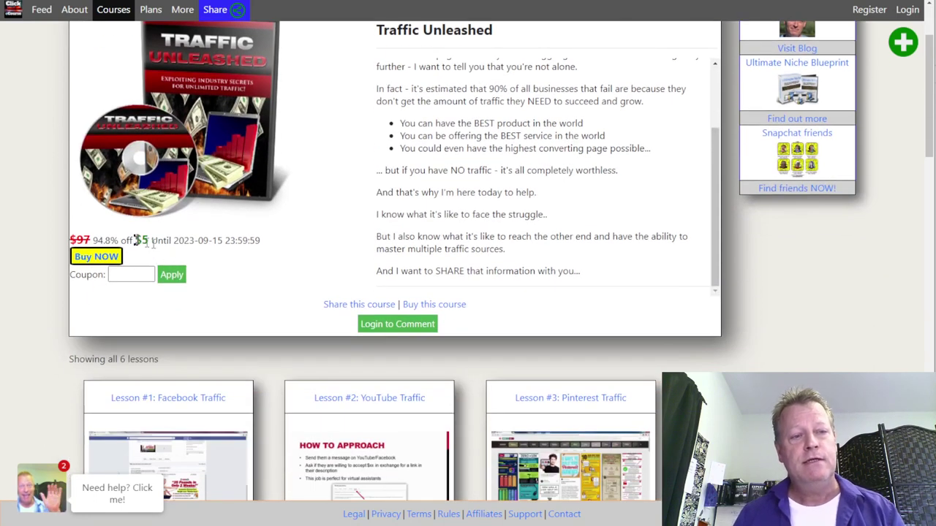
{"action": "left_click_drag", "start_coordinate": [134, 240], "coordinate": [170, 241]}
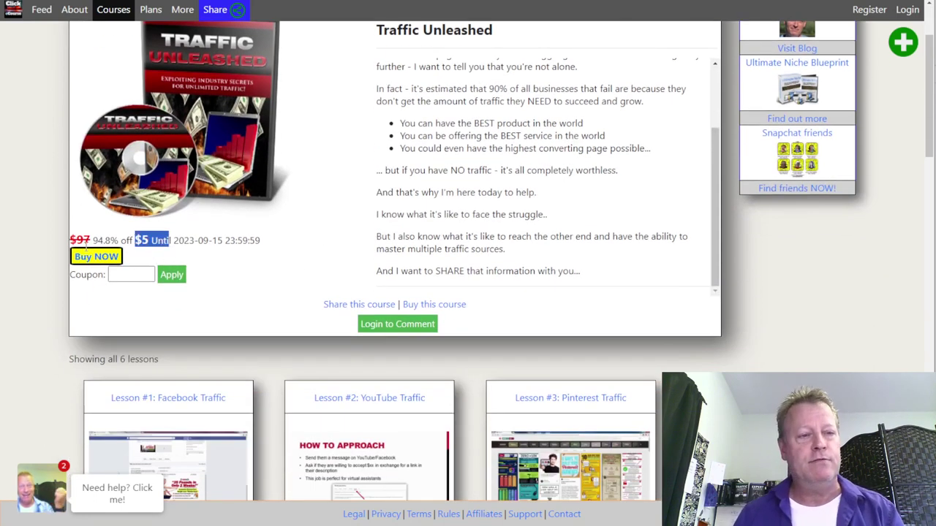
{"action": "left_click", "coordinate": [267, 242]}
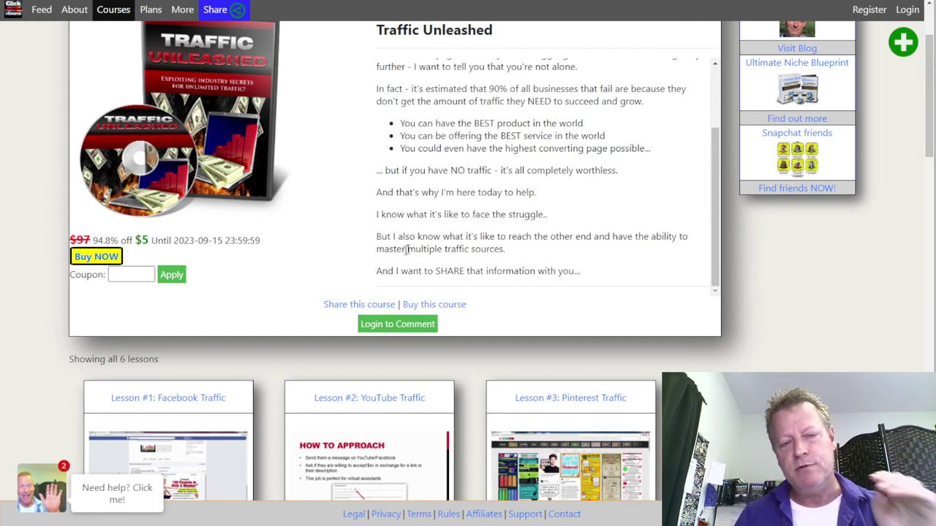
Step: Look through the lesson and downloadable file listings of the Traffic Unleashed course, and return to its overview
{"action": "scroll", "coordinate": [457, 266], "scroll_direction": "down", "scroll_amount": 2}
{"action": "scroll", "coordinate": [461, 263], "scroll_direction": "up", "scroll_amount": 3}
{"action": "scroll", "coordinate": [470, 255], "scroll_direction": "down", "scroll_amount": 5}
{"action": "scroll", "coordinate": [470, 254], "scroll_direction": "down", "scroll_amount": 10}
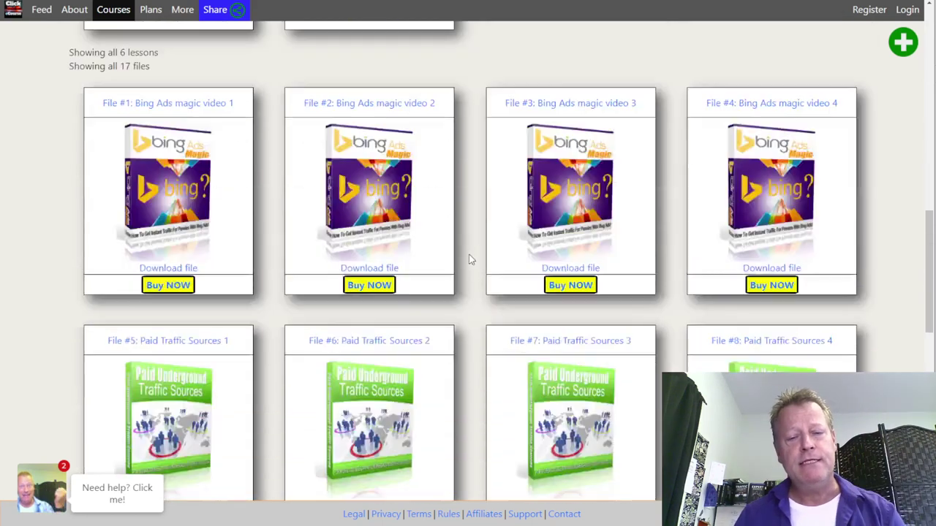
{"action": "scroll", "coordinate": [470, 259], "scroll_direction": "down", "scroll_amount": 4}
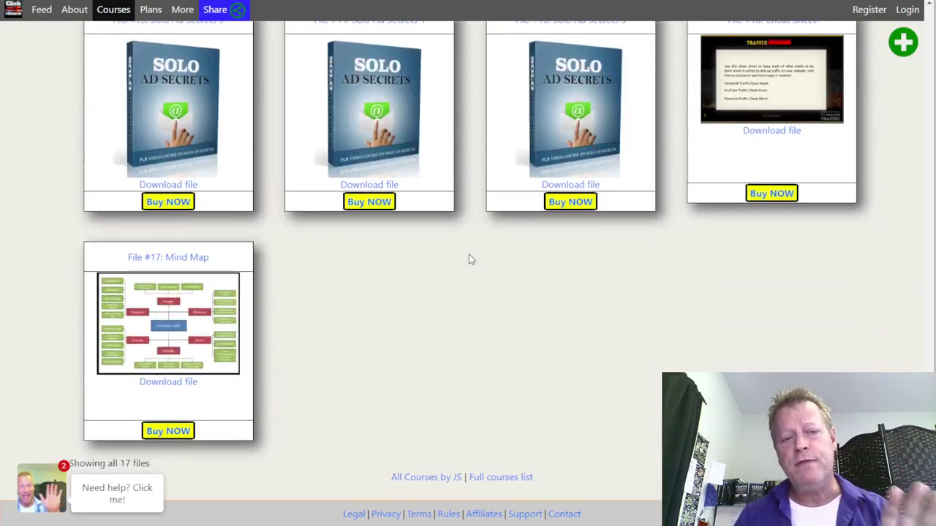
{"action": "scroll", "coordinate": [470, 260], "scroll_direction": "up", "scroll_amount": 10}
{"action": "scroll", "coordinate": [471, 260], "scroll_direction": "up", "scroll_amount": 6}
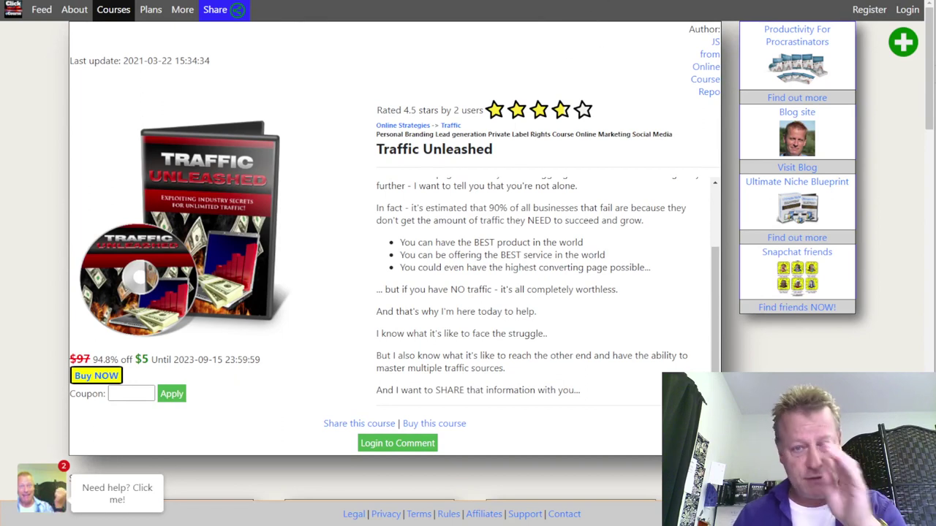
Step: Switch to the BitClout Virtual Summit Free 24 hour Access course, and expand and collapse its Day 5 and Day 4 modules
{"action": "mouse_move", "coordinate": [715, 2]}
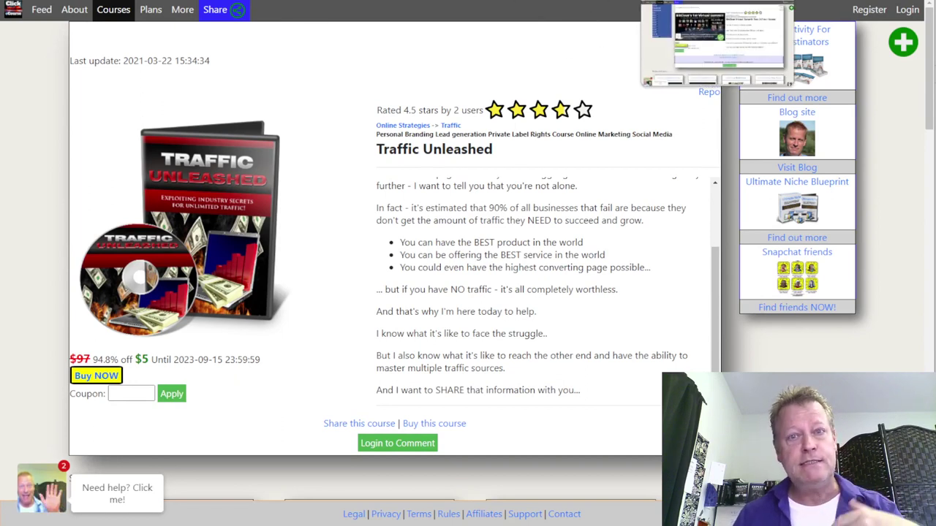
{"action": "left_click", "coordinate": [715, 37]}
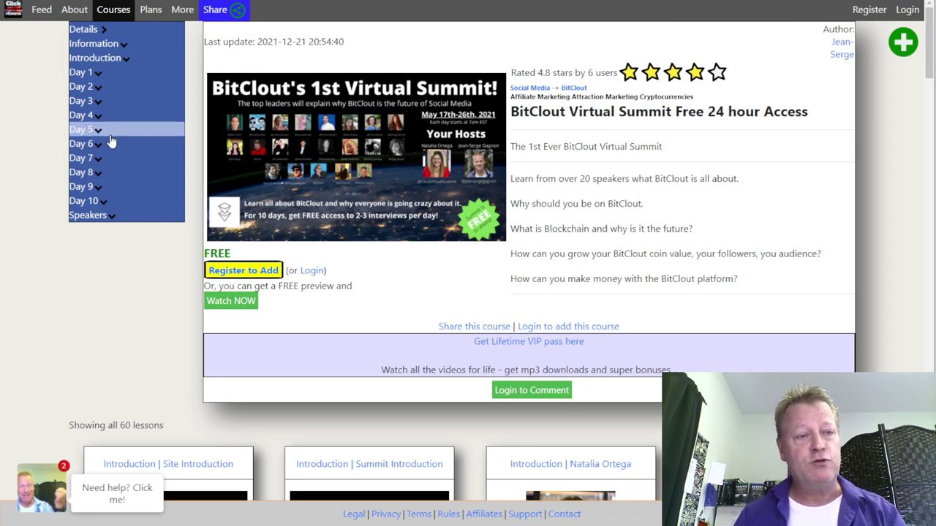
{"action": "left_click", "coordinate": [83, 132]}
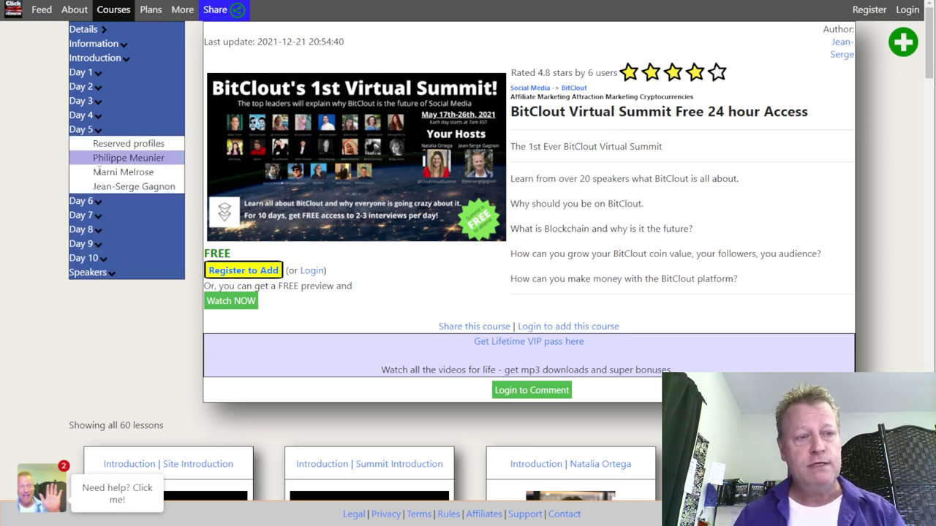
{"action": "left_click", "coordinate": [82, 116]}
{"action": "left_click", "coordinate": [97, 116]}
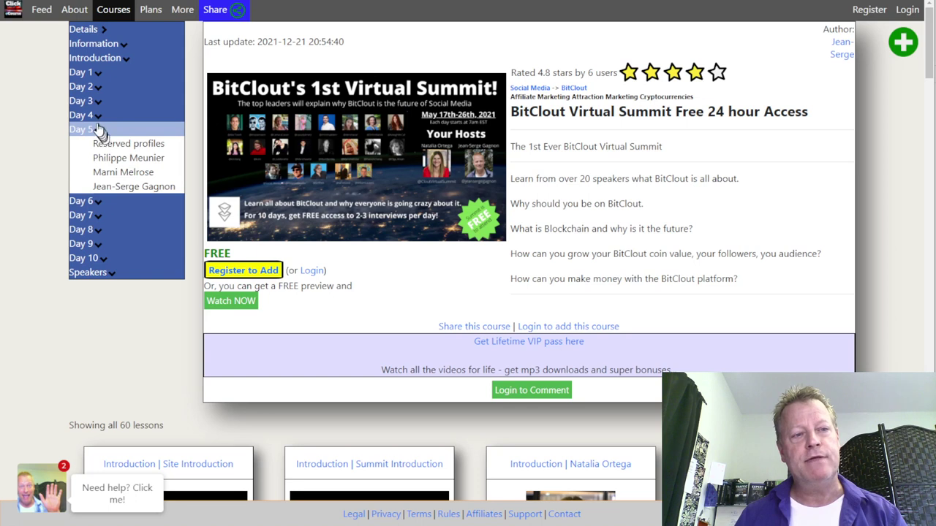
{"action": "left_click", "coordinate": [99, 131]}
Step: Expand the Day 7 module and open its Currencies of BitClout lesson to check visitor access
{"action": "left_click", "coordinate": [110, 158]}
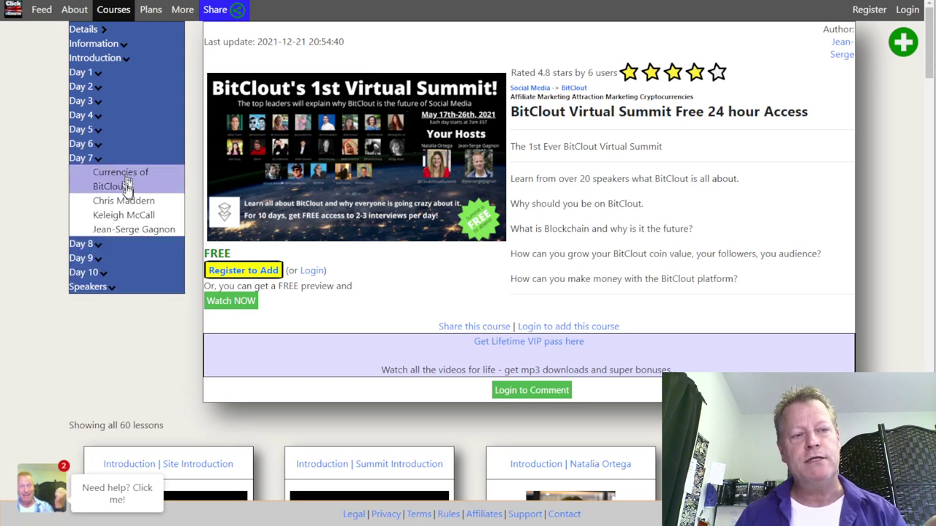
{"action": "left_click", "coordinate": [121, 179]}
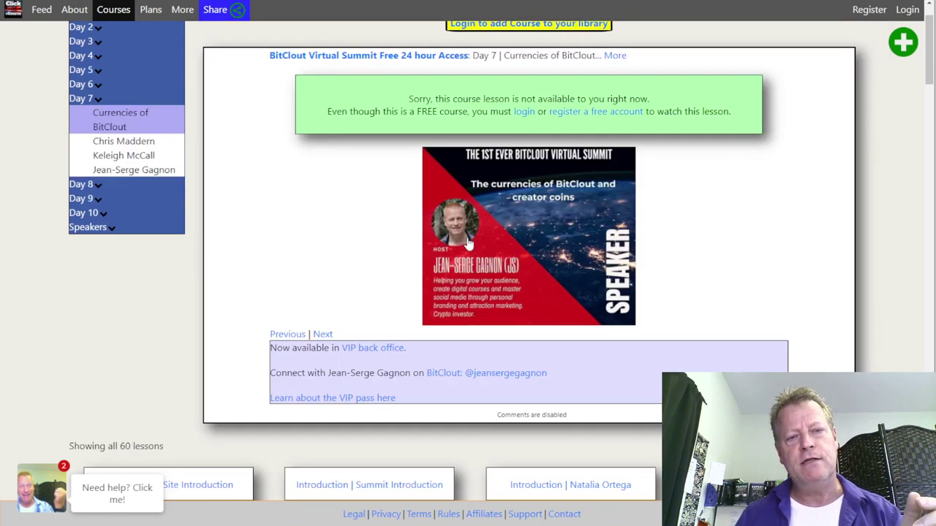
{"action": "scroll", "coordinate": [360, 201], "scroll_direction": "up", "scroll_amount": 1}
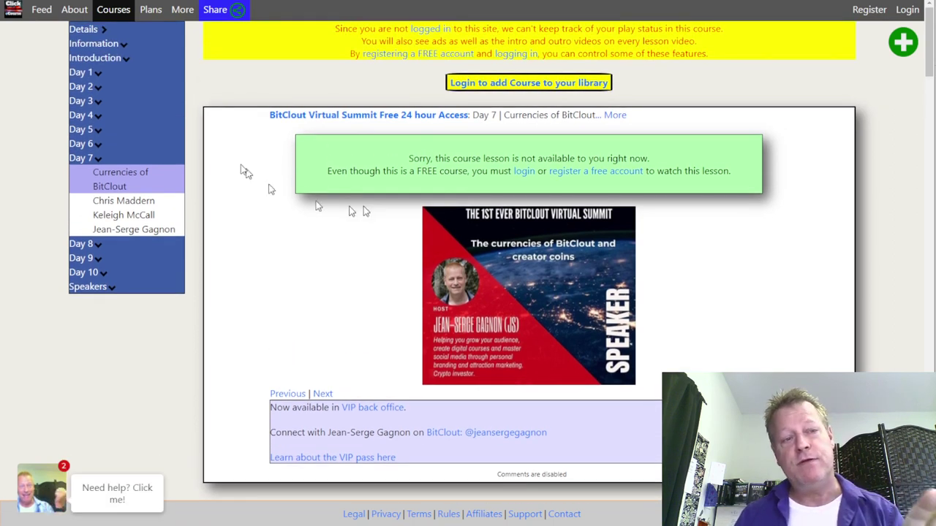
Step: Expand the Day 1 and Introduction modules, open the female host's Introduction lesson, and skip its video close to the end
{"action": "left_click", "coordinate": [99, 74]}
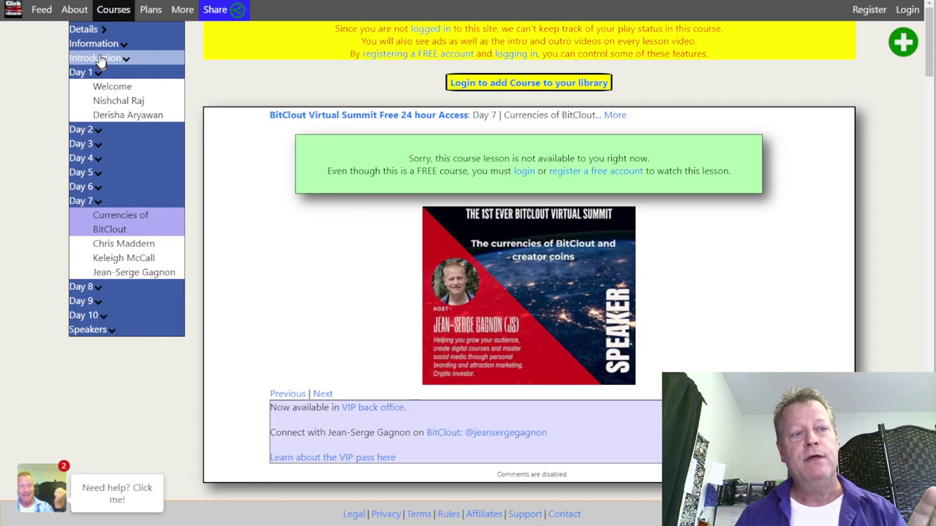
{"action": "left_click", "coordinate": [97, 59]}
{"action": "left_click", "coordinate": [117, 117]}
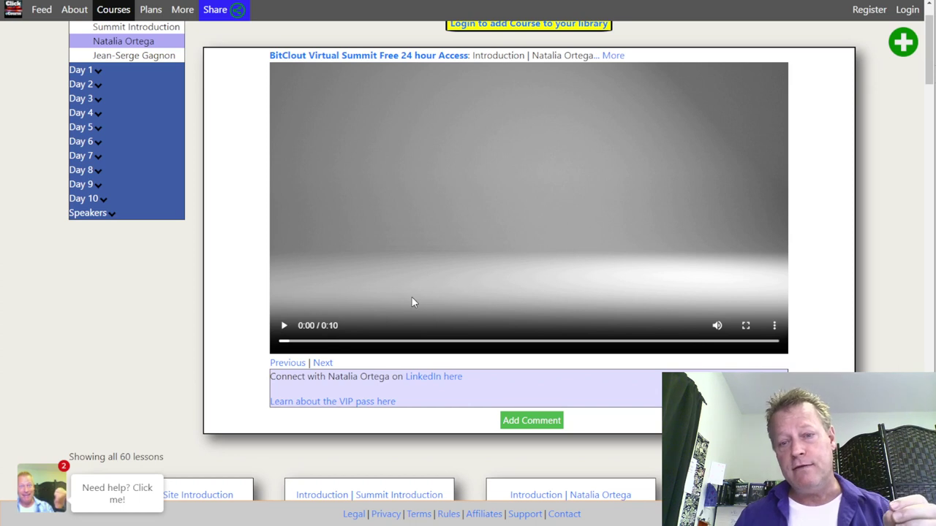
{"action": "left_click", "coordinate": [764, 343]}
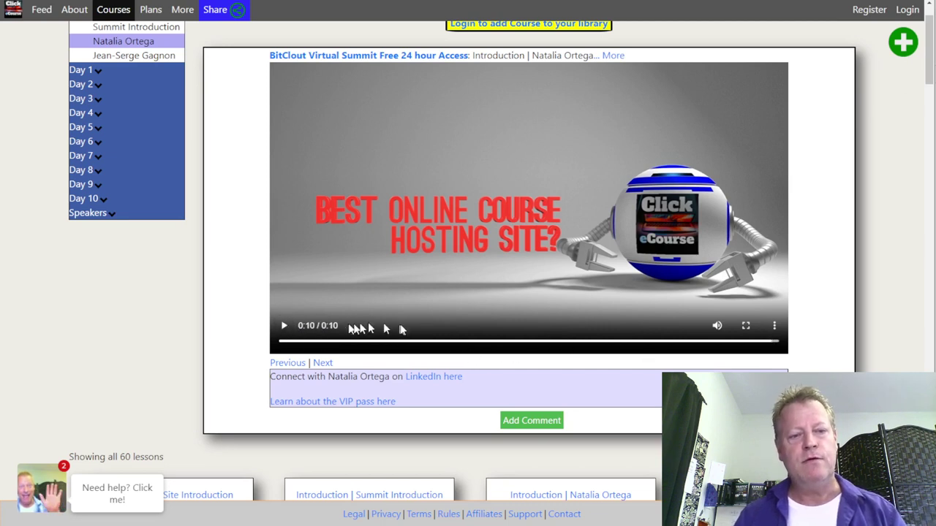
{"action": "left_click", "coordinate": [737, 342]}
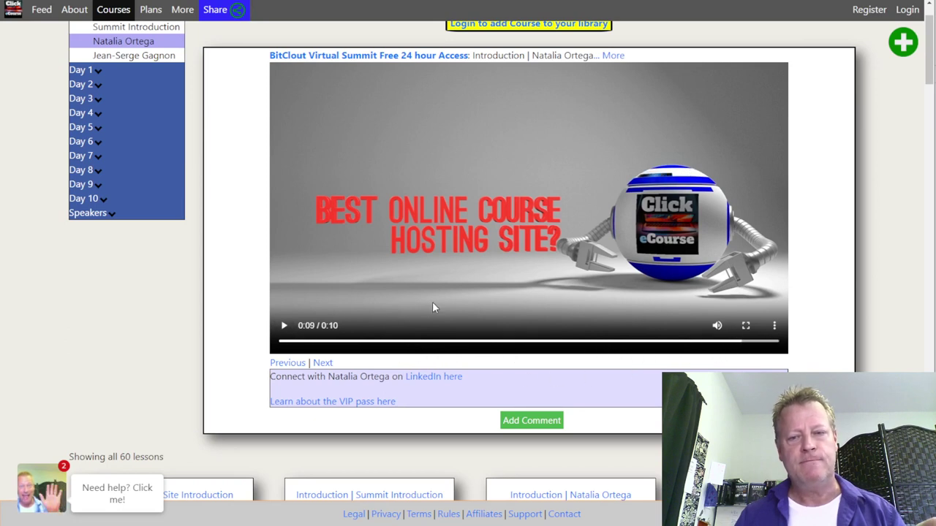
Step: Open the Summit Introduction lesson in the Introduction module to view its video page
{"action": "scroll", "coordinate": [432, 307], "scroll_direction": "up", "scroll_amount": 1}
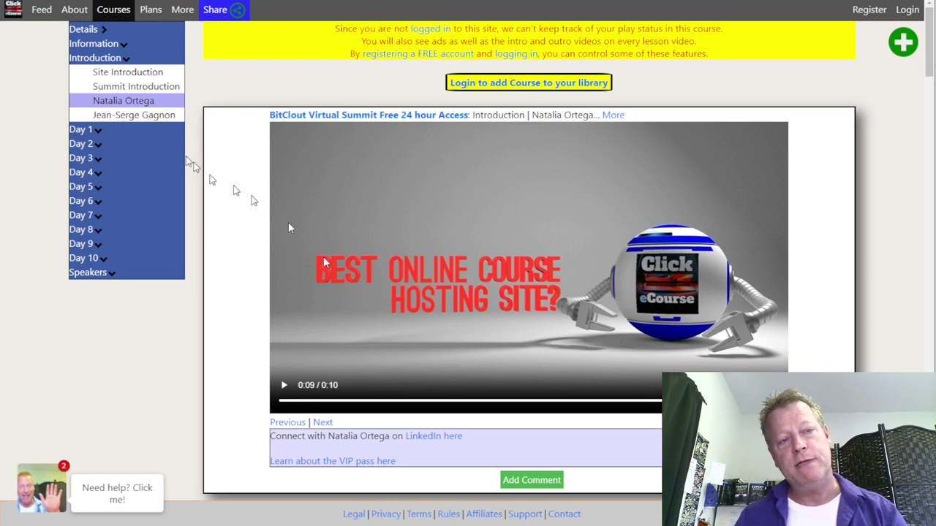
{"action": "left_click", "coordinate": [139, 110]}
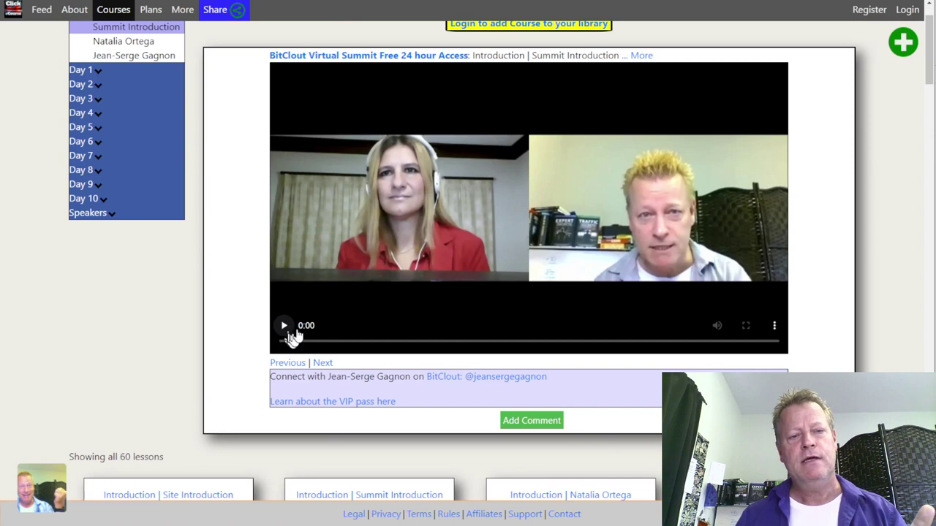
{"action": "scroll", "coordinate": [502, 241], "scroll_direction": "up", "scroll_amount": 1}
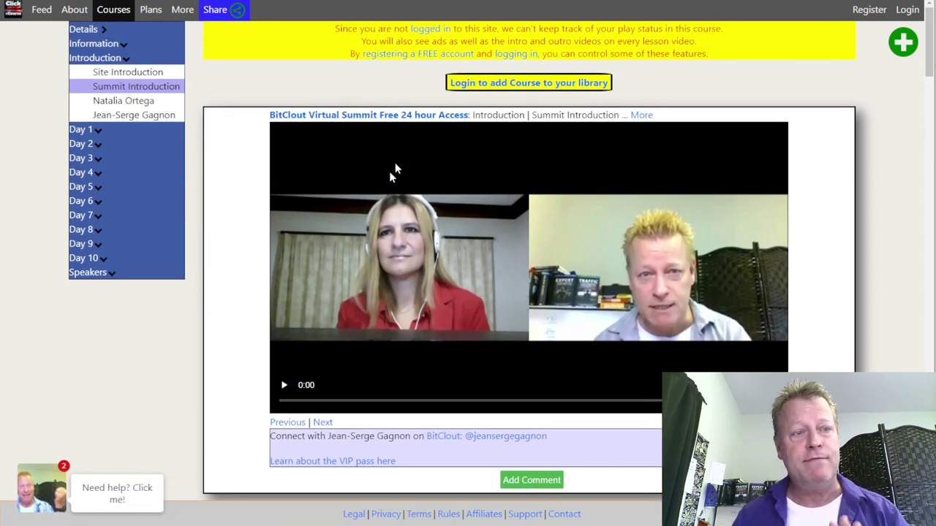
Step: Collapse the Introduction module, expand Day 3 and Day 5 to view their lessons, and collapse Day 3
{"action": "left_click", "coordinate": [117, 59]}
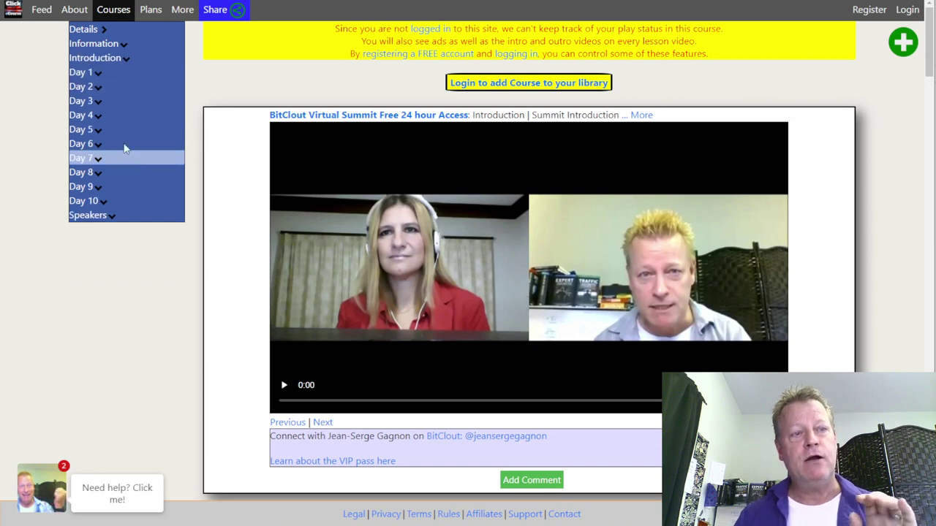
{"action": "left_click", "coordinate": [101, 101]}
{"action": "left_click", "coordinate": [109, 186]}
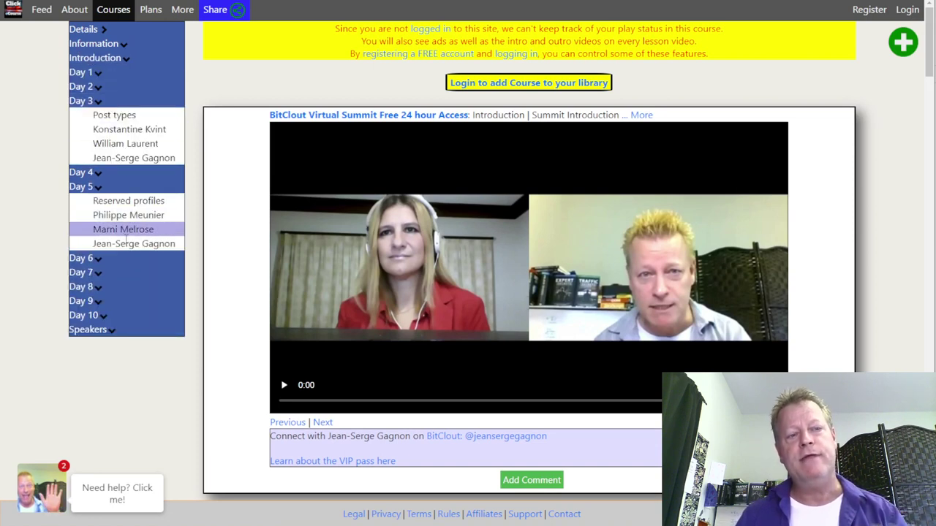
{"action": "left_click", "coordinate": [109, 102]}
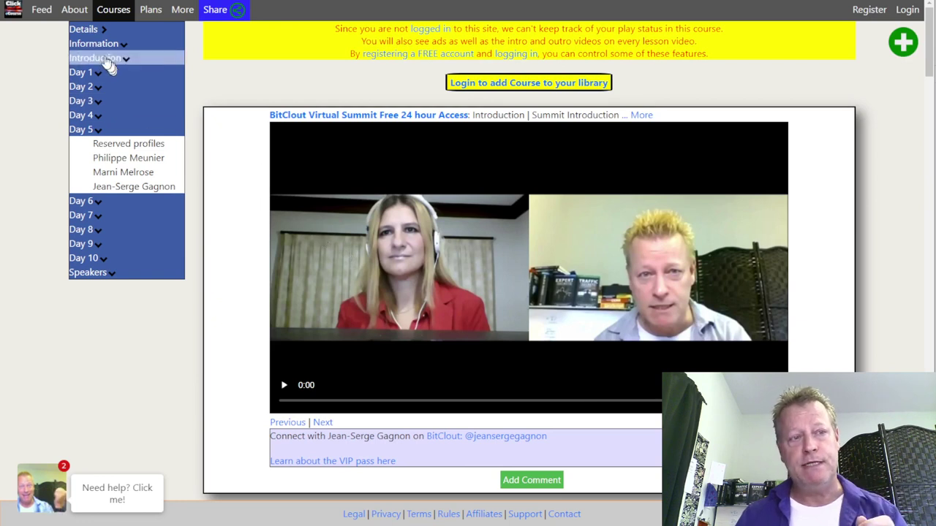
Step: Return to the BitClout summit course's details page and look through its free and locked lesson cards
{"action": "left_click", "coordinate": [83, 29]}
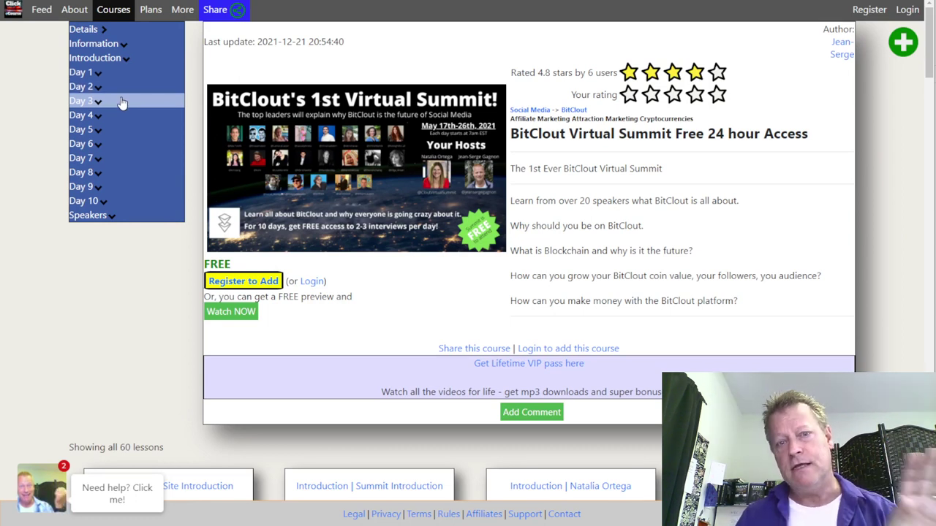
{"action": "scroll", "coordinate": [598, 198], "scroll_direction": "down", "scroll_amount": 20}
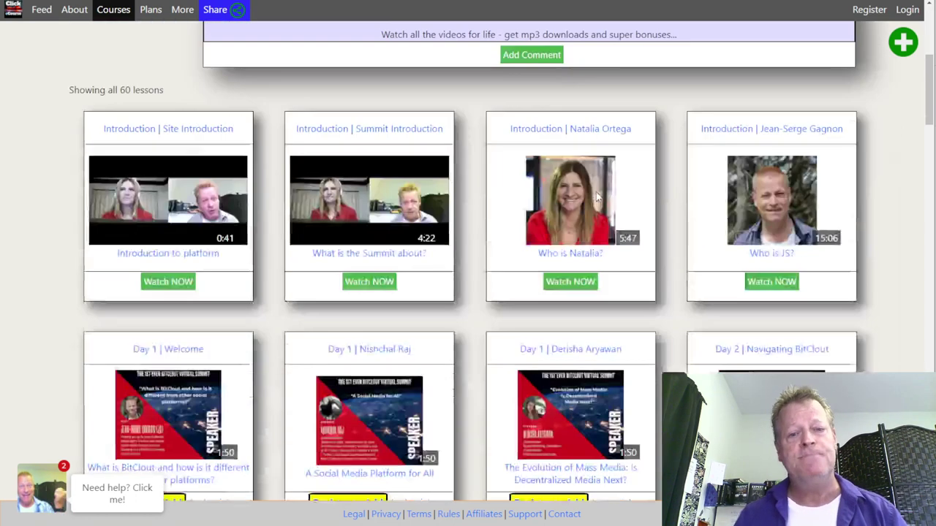
{"action": "scroll", "coordinate": [597, 196], "scroll_direction": "up", "scroll_amount": 20}
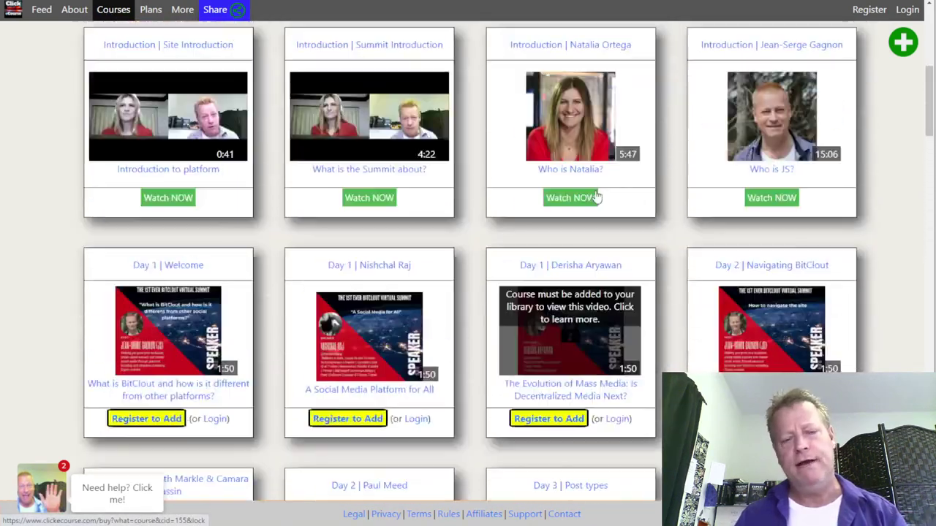
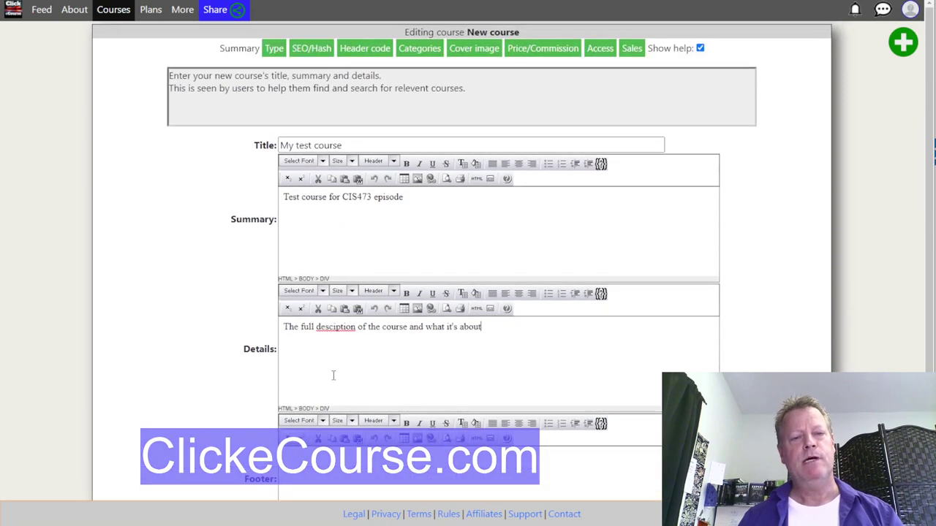
Step: Correct the misspelled word to "description" in the new course's Details text
{"action": "right_click", "coordinate": [333, 327]}
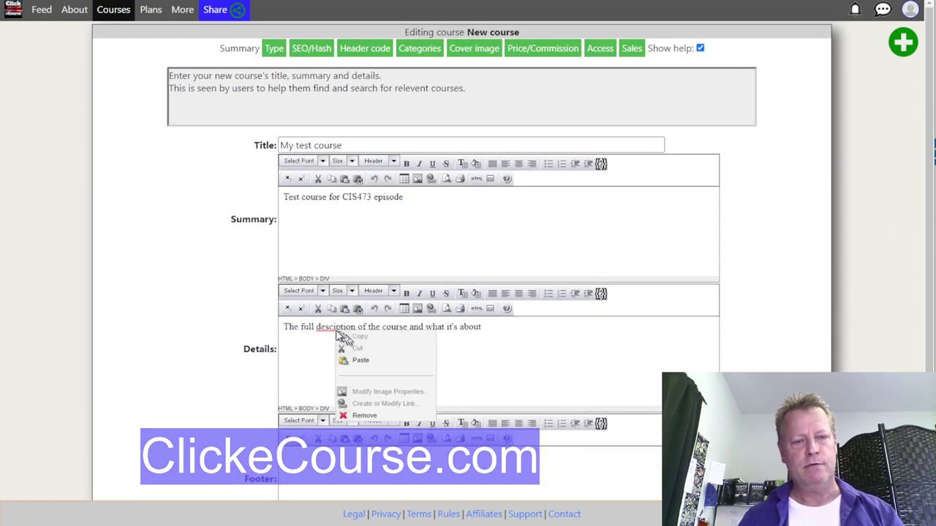
{"action": "left_click", "coordinate": [338, 333]}
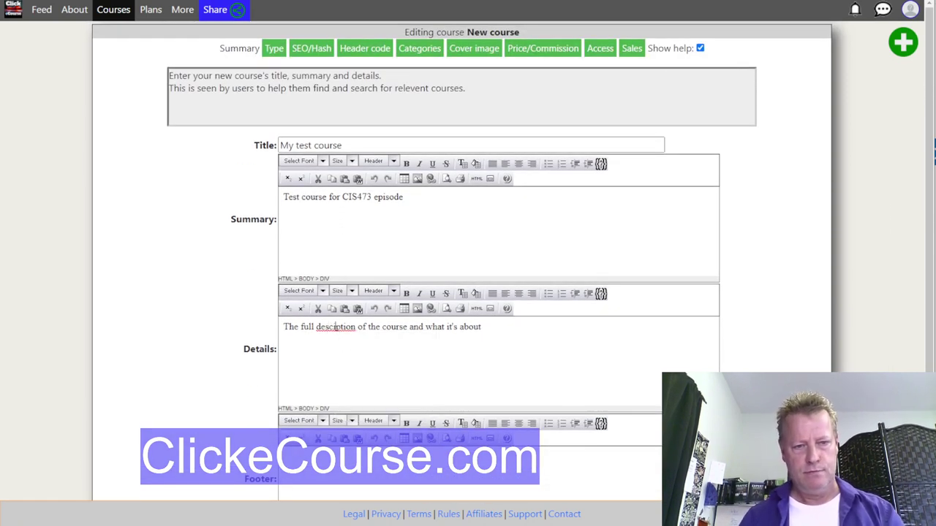
{"action": "type", "text": "r"}
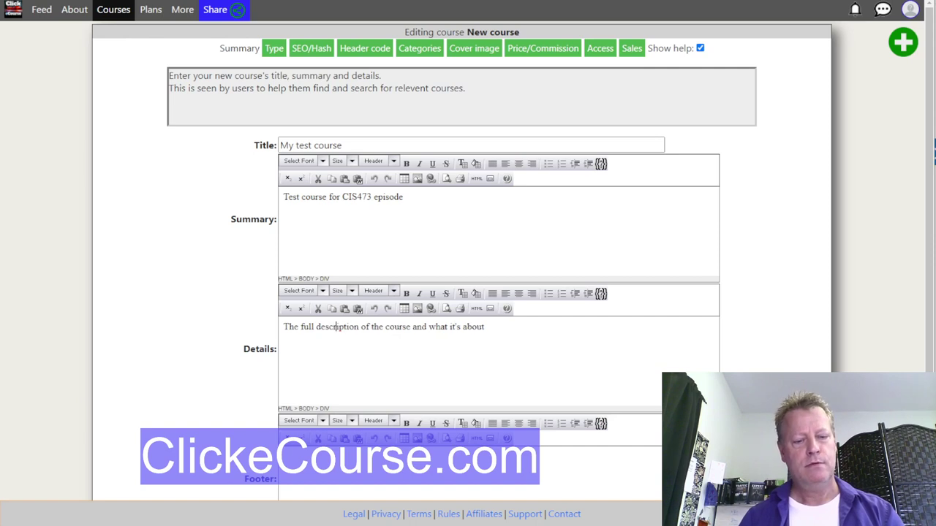
Step: Review the new course's title, summary and details, leave the footer empty, and save them to advance to the Type settings
{"action": "scroll", "coordinate": [374, 349], "scroll_direction": "down", "scroll_amount": 2}
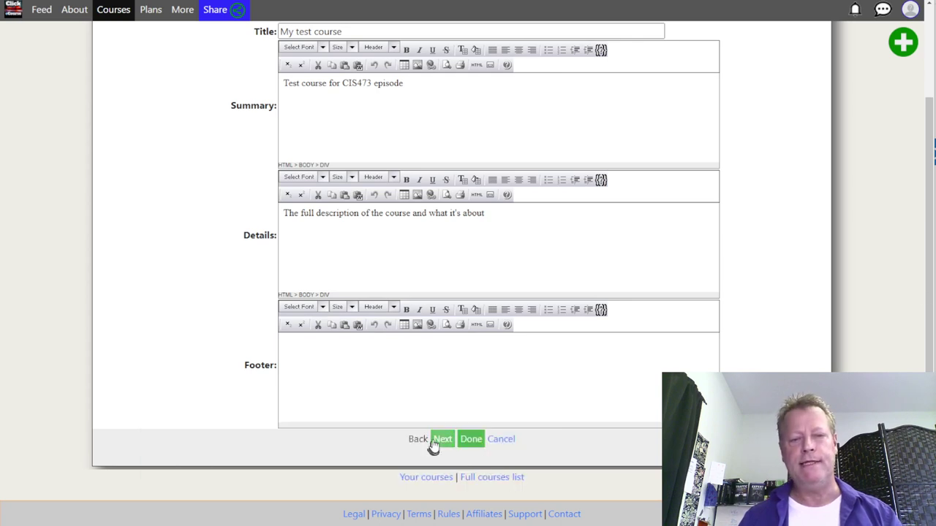
{"action": "left_click", "coordinate": [478, 440]}
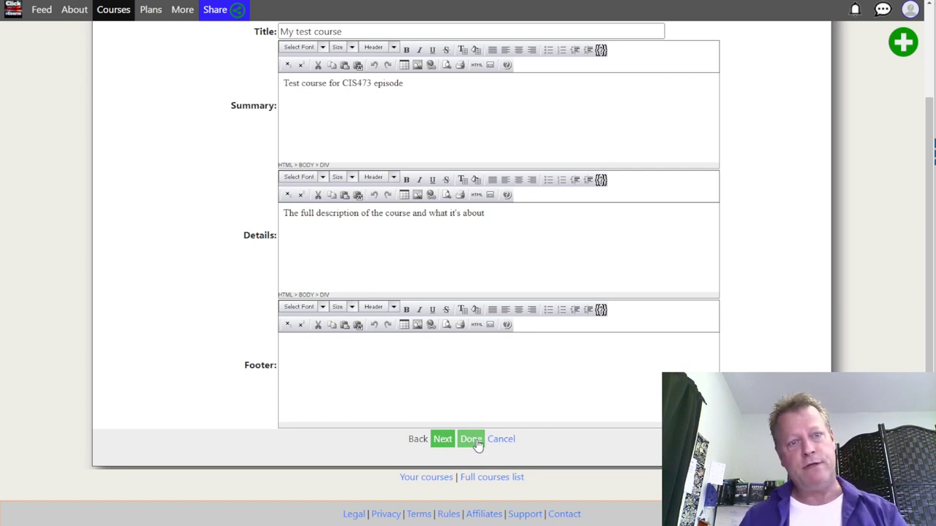
{"action": "scroll", "coordinate": [379, 221], "scroll_direction": "up", "scroll_amount": 2}
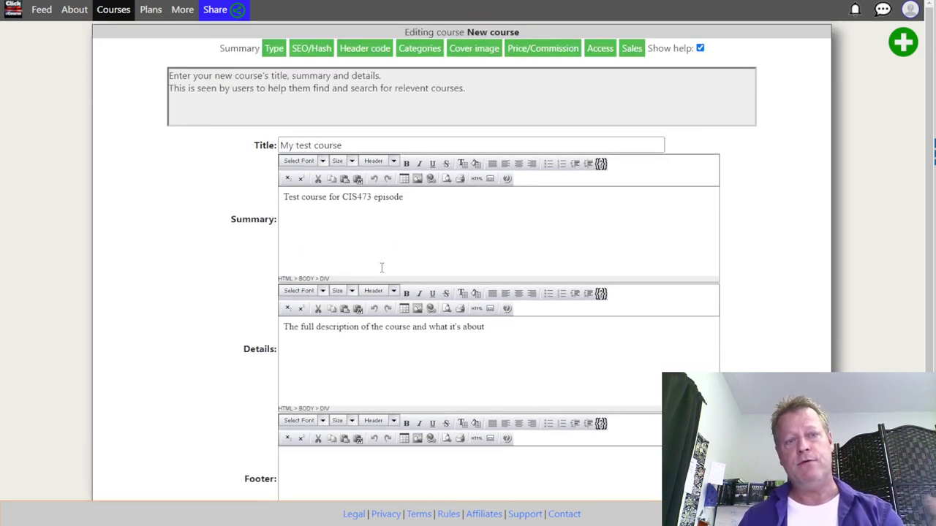
{"action": "scroll", "coordinate": [380, 266], "scroll_direction": "down", "scroll_amount": 2}
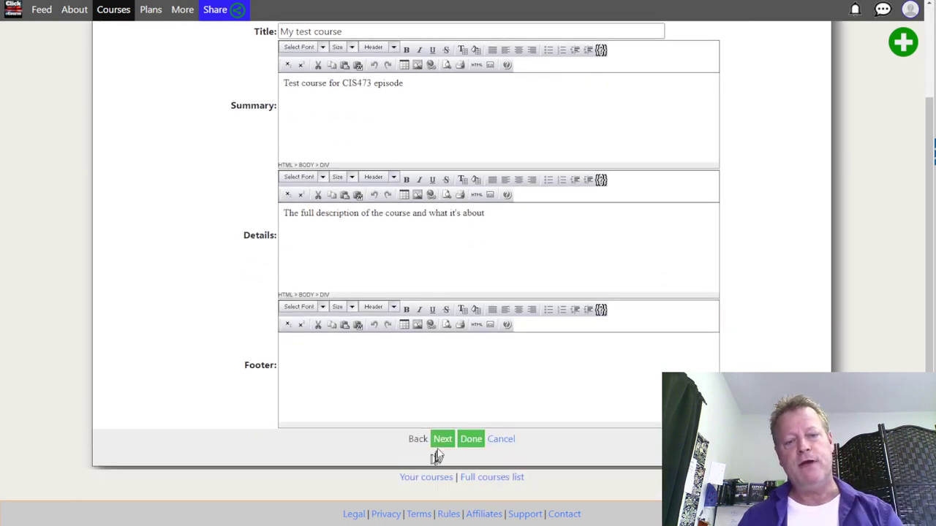
{"action": "left_click", "coordinate": [440, 441]}
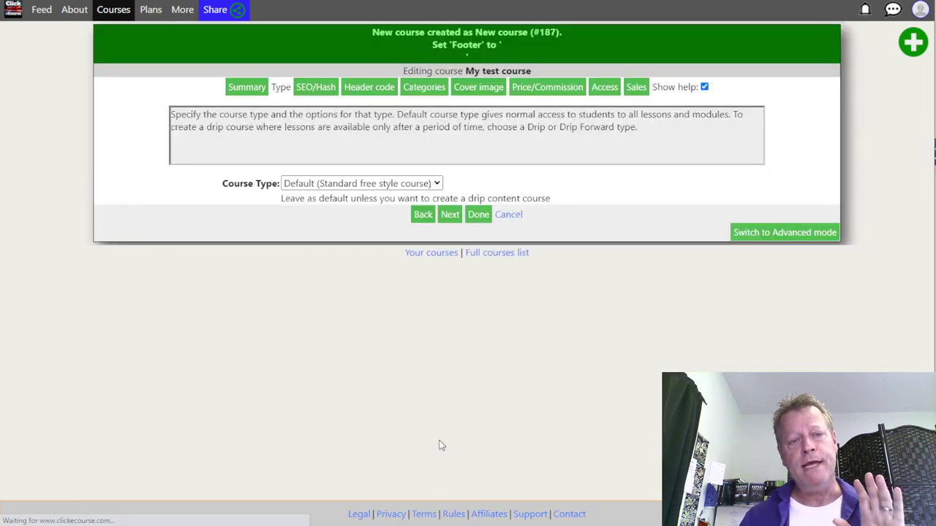
Step: Keep the course type as Default (Standard free style course) and continue to the SEO/Hash settings
{"action": "left_click", "coordinate": [310, 186]}
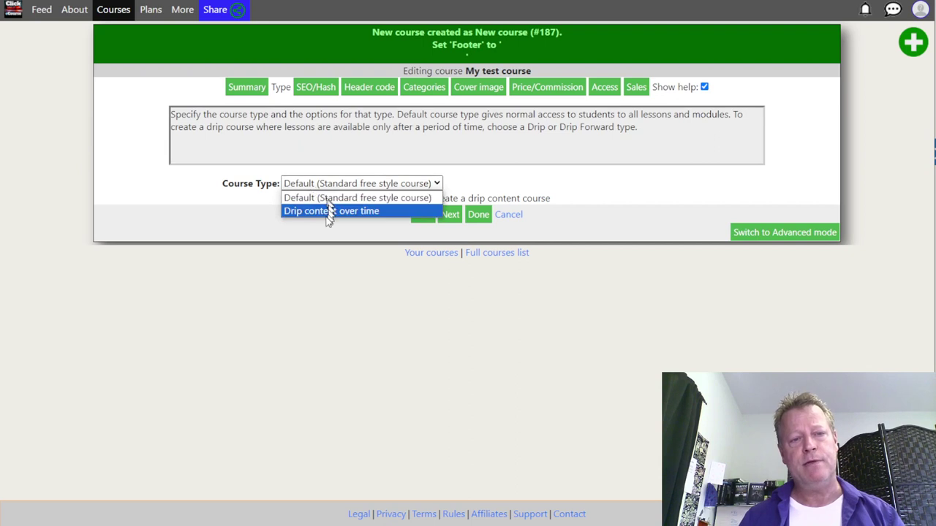
{"action": "left_click", "coordinate": [340, 198]}
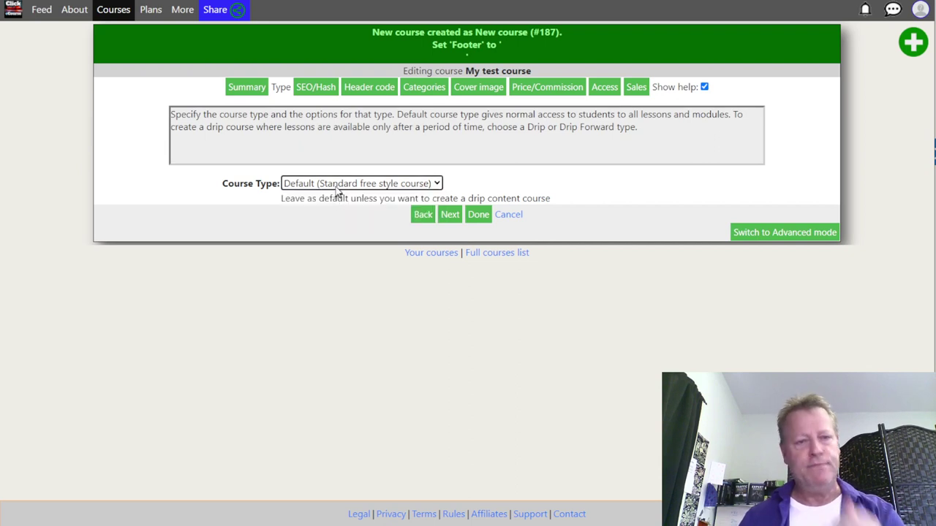
{"action": "left_click", "coordinate": [449, 214]}
Step: Leave the search engine keywords and hash tags empty, and continue to the ConversioBot ID in the header code settings
{"action": "left_click", "coordinate": [354, 209]}
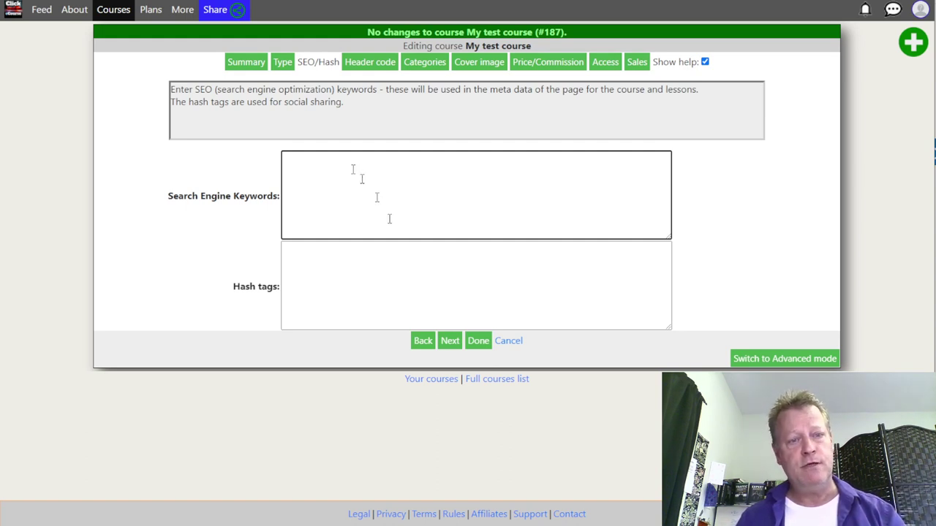
{"action": "left_click", "coordinate": [336, 296]}
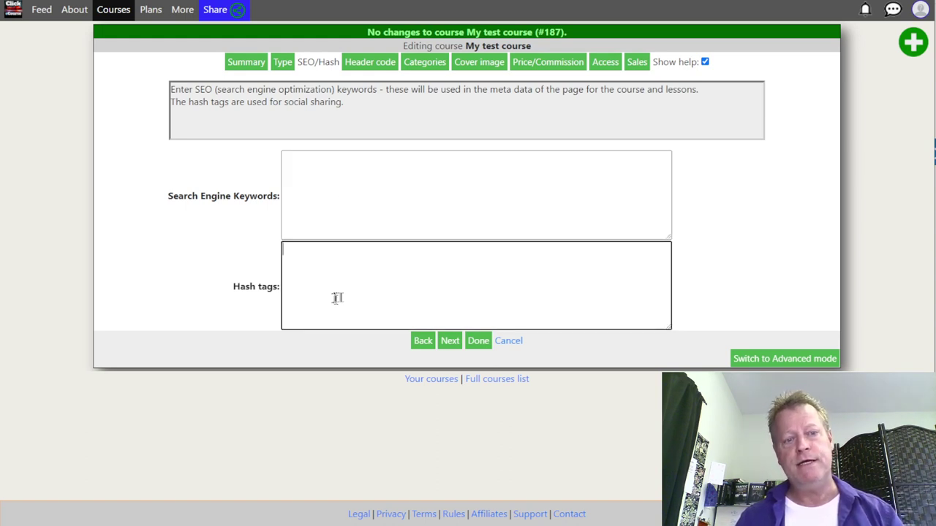
{"action": "left_click", "coordinate": [452, 343]}
{"action": "left_click", "coordinate": [301, 161]}
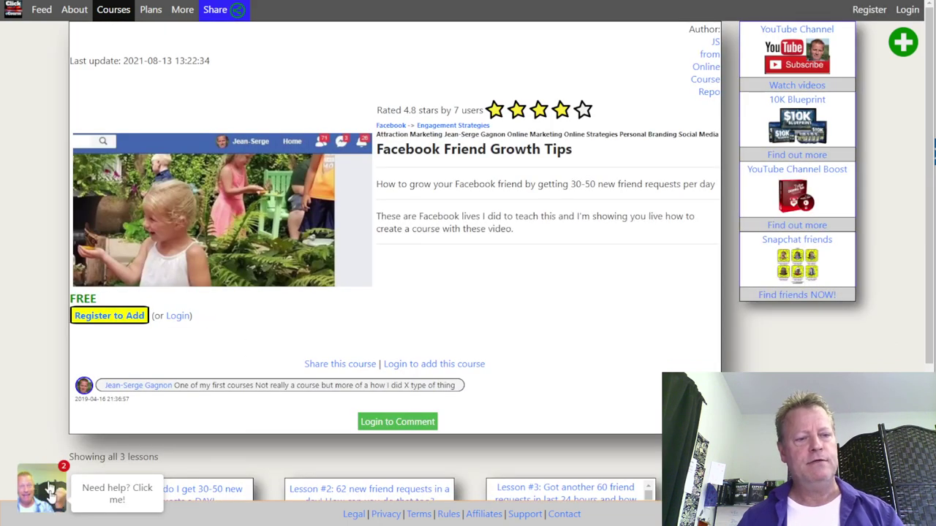
Step: Try the help chatbot on the Facebook Friend Growth Tips course page by accepting the chat and submitting a first name, then close it
{"action": "left_click", "coordinate": [110, 496]}
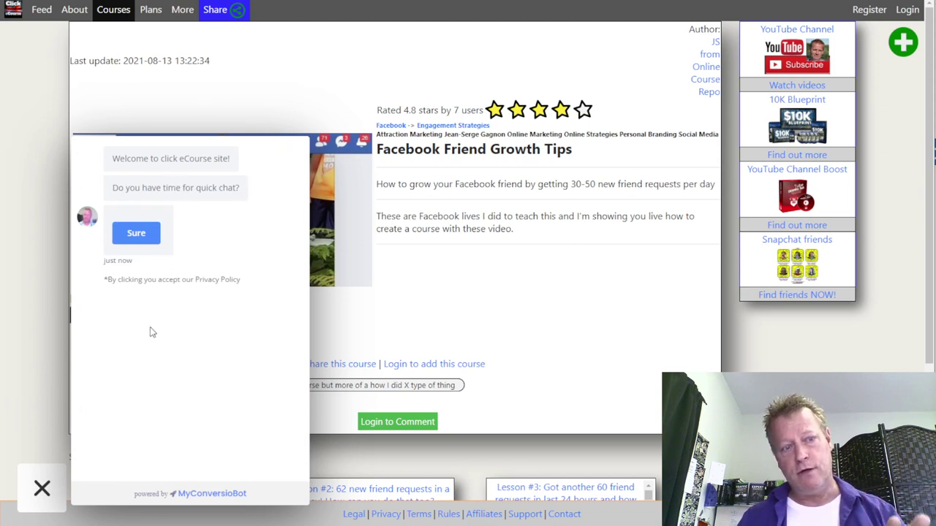
{"action": "left_click", "coordinate": [143, 235]}
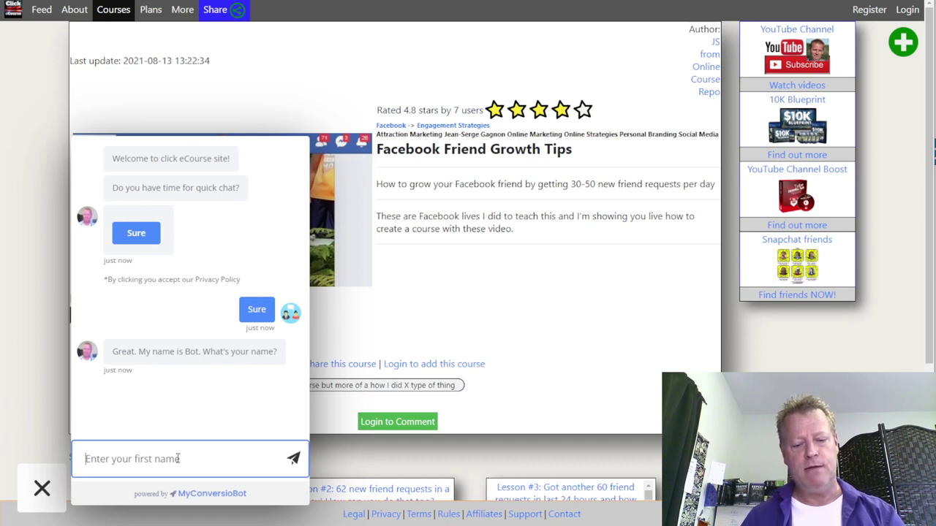
{"action": "type", "text": "Jean-Serge"}
{"action": "key", "text": "Return"}
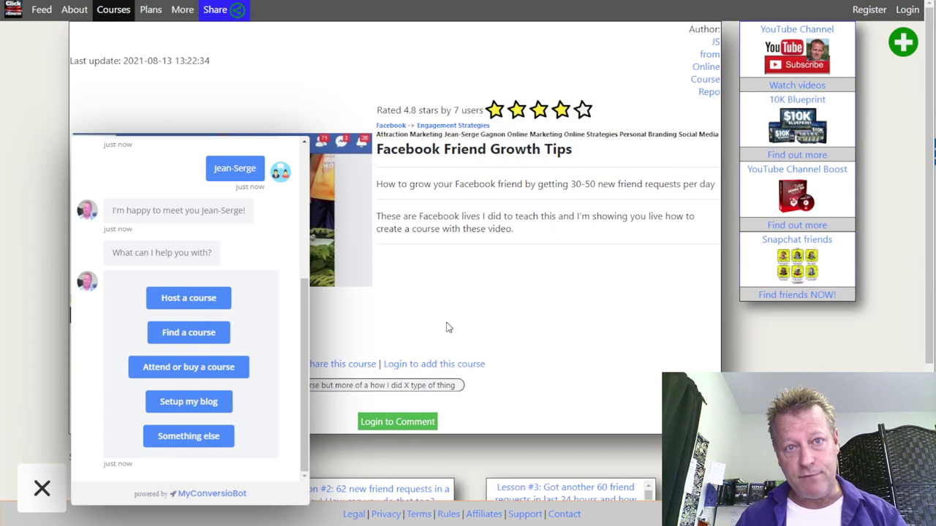
{"action": "left_click", "coordinate": [42, 488]}
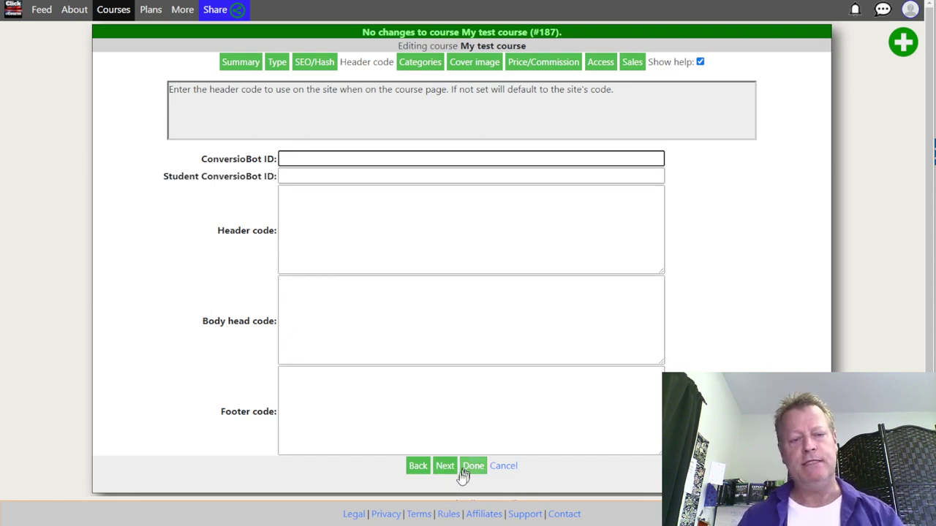
Step: Go over the footer, body head and header code fields, leave them empty, and continue to the Categories settings
{"action": "left_click", "coordinate": [322, 410]}
{"action": "left_click", "coordinate": [310, 344]}
{"action": "left_click", "coordinate": [324, 238]}
{"action": "left_click", "coordinate": [337, 402]}
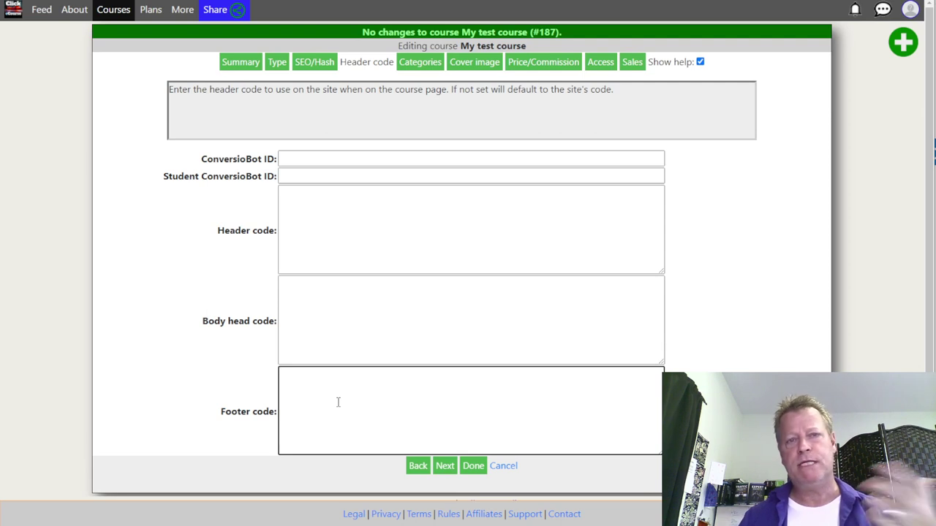
{"action": "left_click", "coordinate": [446, 470]}
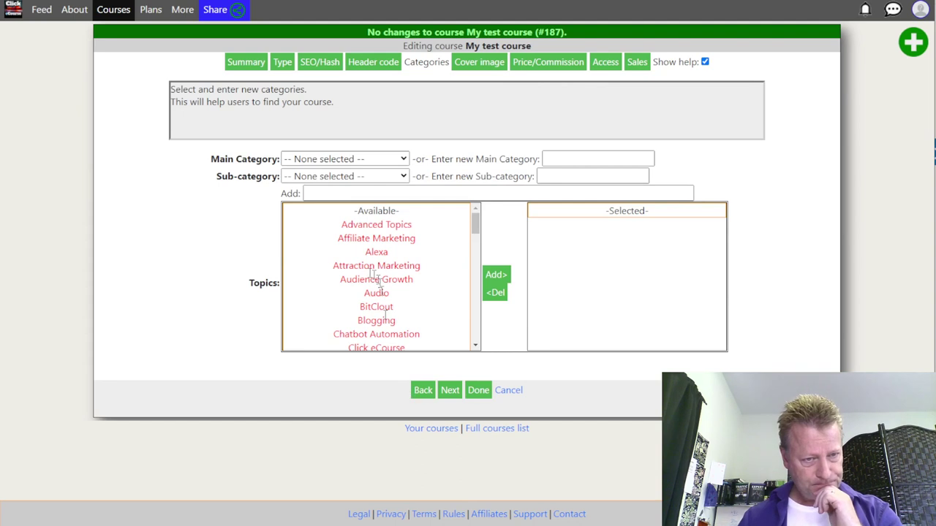
Step: Set the course's main category to Click eCourse and its sub-category to Audience Growth
{"action": "left_click", "coordinate": [337, 160]}
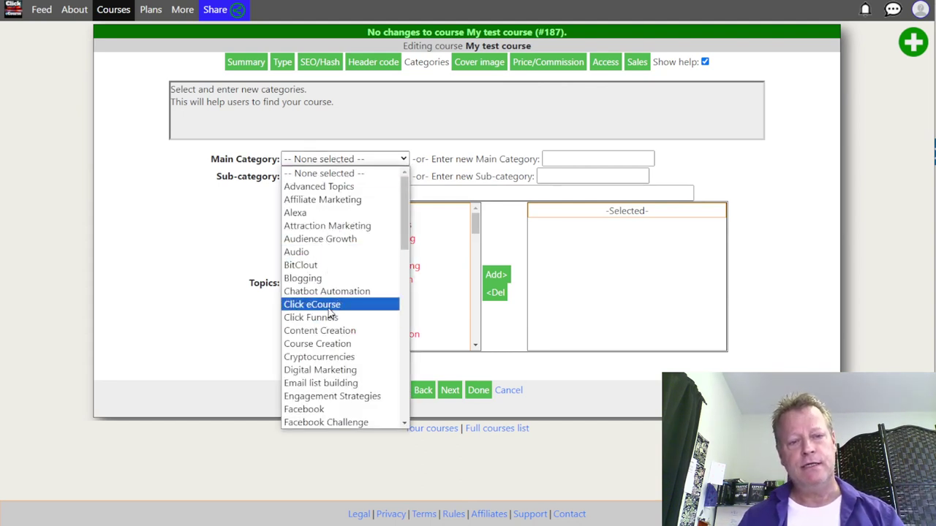
{"action": "left_click", "coordinate": [329, 305]}
{"action": "left_click", "coordinate": [329, 182]}
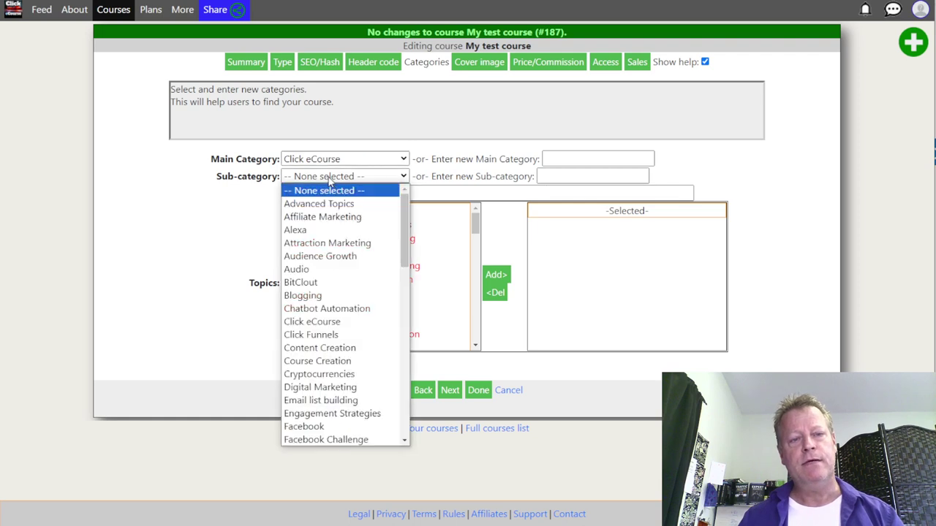
{"action": "left_click", "coordinate": [343, 257]}
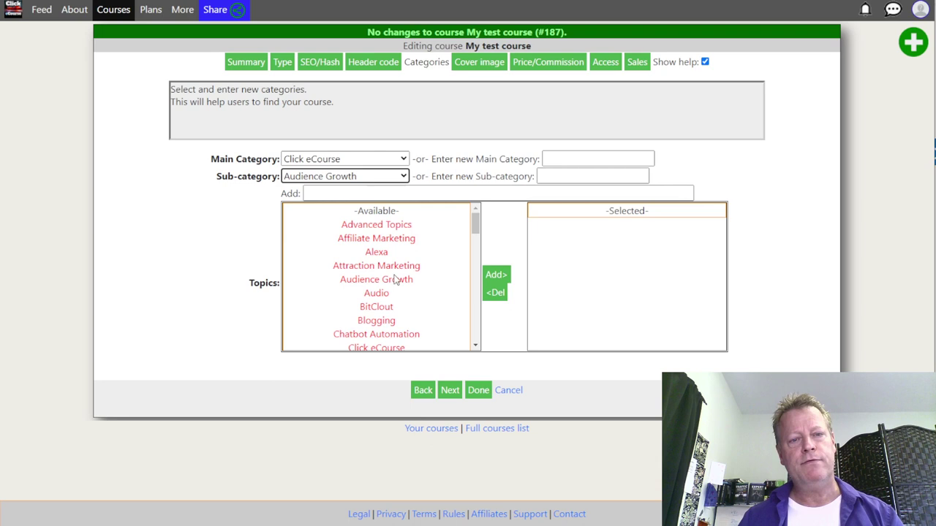
Step: Mark BitClout, Engagement Strategies and Facebook in the list of available topics
{"action": "left_click", "coordinate": [382, 304]}
{"action": "scroll", "coordinate": [379, 296], "scroll_direction": "down", "scroll_amount": 3}
{"action": "left_click", "coordinate": [372, 279]}
{"action": "left_click", "coordinate": [378, 305], "text": "ctrl"}
{"action": "scroll", "coordinate": [377, 300], "scroll_direction": "down", "scroll_amount": 3}
{"action": "left_click", "coordinate": [375, 194]}
{"action": "type", "text": "fd"}
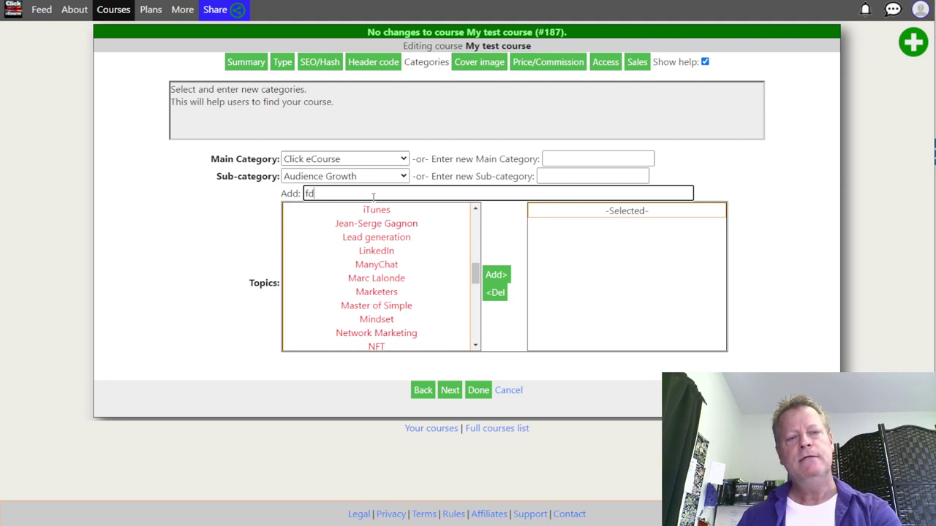
{"action": "key", "text": "BackSpace"}
{"action": "key", "text": "BackSpace"}
Step: Look through the available topics and add the marked BitClout, Engagement Strategies and Facebook topics to the course
{"action": "scroll", "coordinate": [401, 292], "scroll_direction": "down", "scroll_amount": 10}
{"action": "scroll", "coordinate": [396, 285], "scroll_direction": "down", "scroll_amount": 2}
{"action": "scroll", "coordinate": [385, 302], "scroll_direction": "up", "scroll_amount": 12}
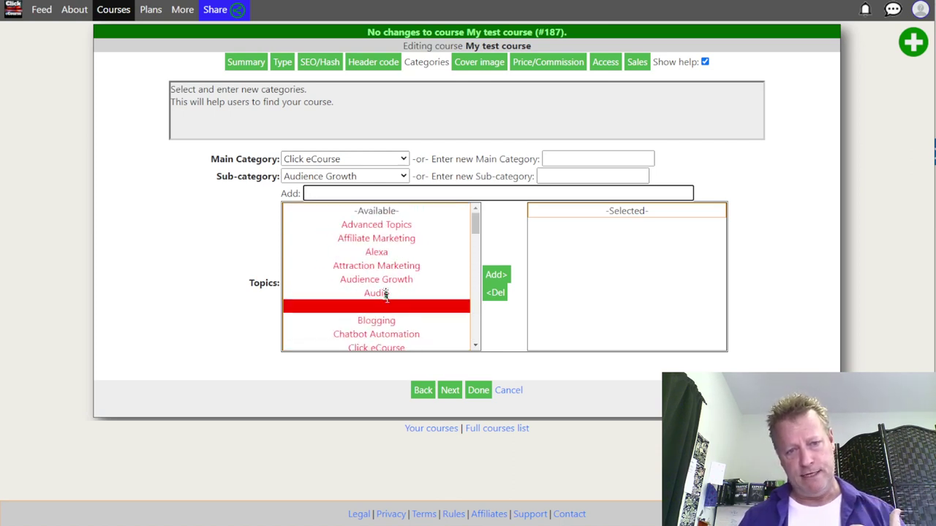
{"action": "scroll", "coordinate": [383, 294], "scroll_direction": "down", "scroll_amount": 3}
{"action": "left_click", "coordinate": [371, 265]}
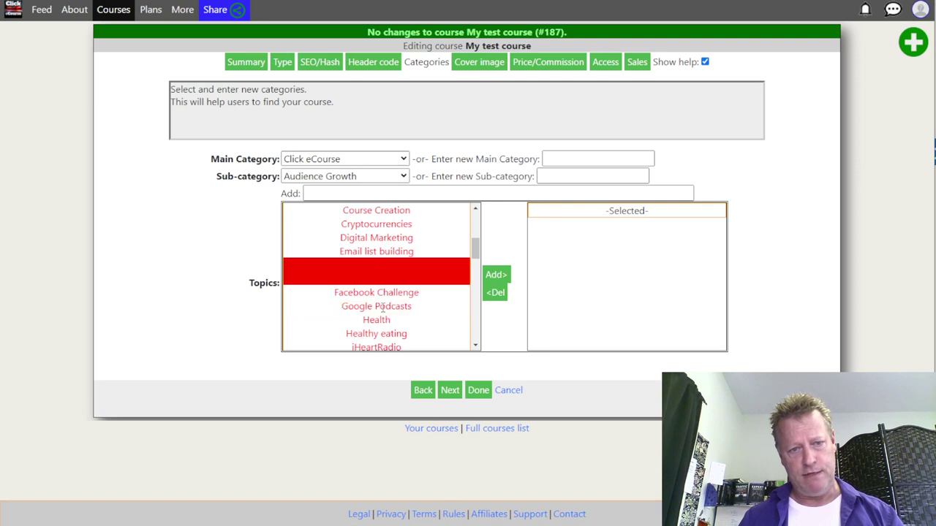
{"action": "left_click", "coordinate": [496, 275]}
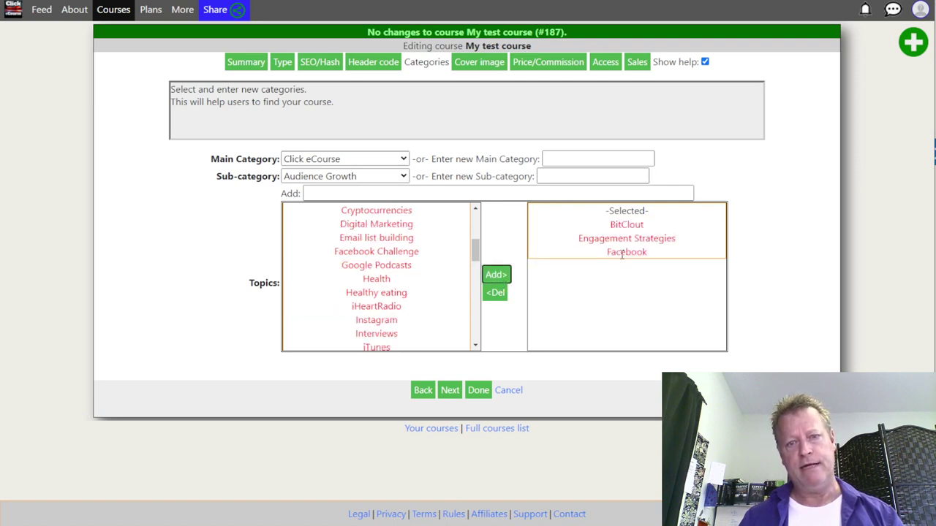
Step: Remove BitClout from the selected topics and save the categories to advance to the Cover image settings
{"action": "left_click", "coordinate": [623, 224]}
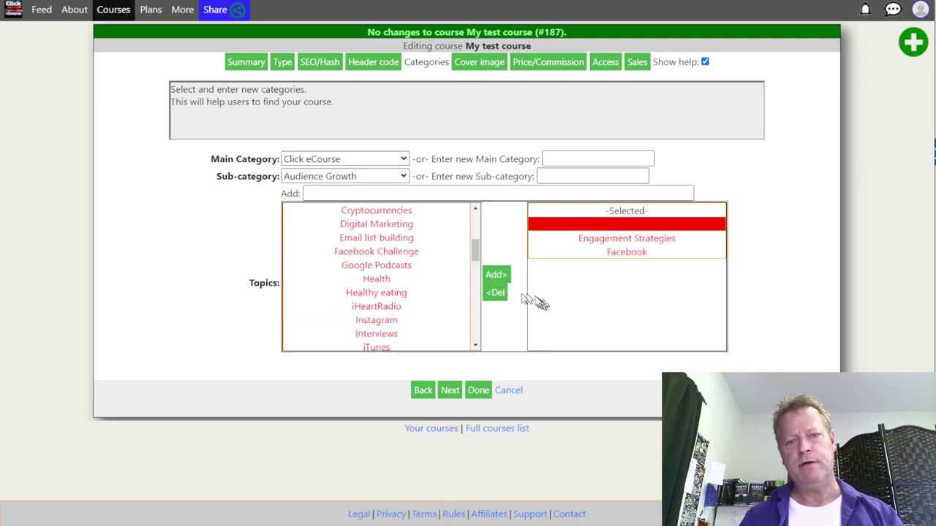
{"action": "left_click", "coordinate": [495, 292]}
{"action": "left_click", "coordinate": [456, 390]}
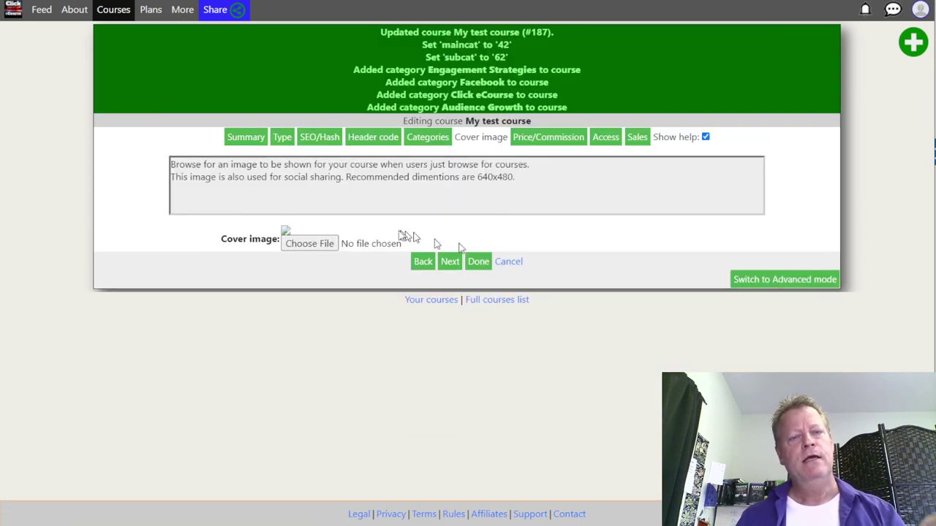
Step: Preview yesterday's PNG images in Downloads, choose the one containing "c40ccef8-e8c9" as the cover image, and save it to reach Price/Commission
{"action": "left_click", "coordinate": [308, 246]}
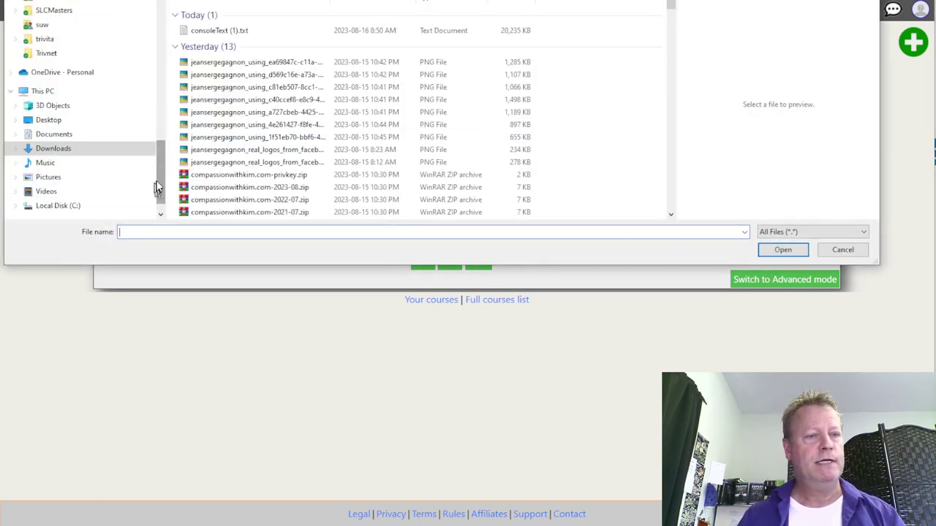
{"action": "left_click", "coordinate": [269, 63]}
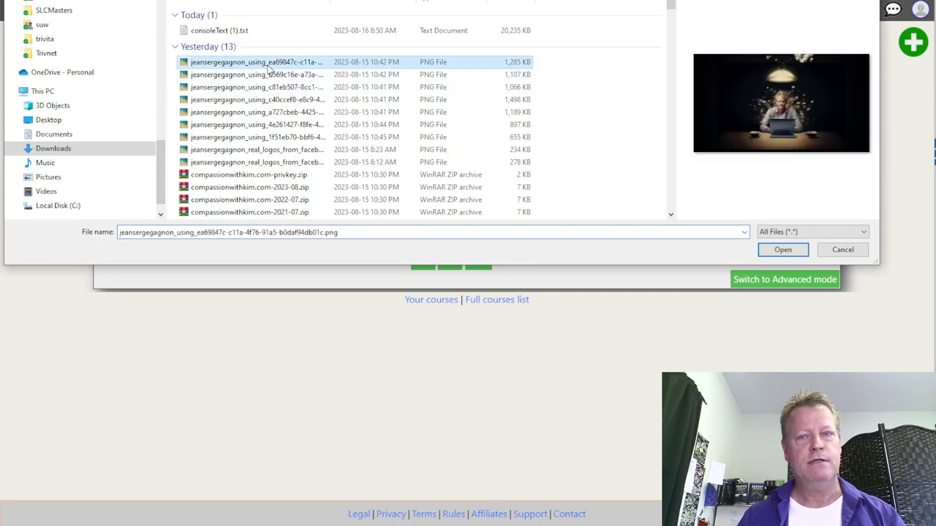
{"action": "left_click", "coordinate": [271, 87]}
{"action": "left_click", "coordinate": [272, 112]}
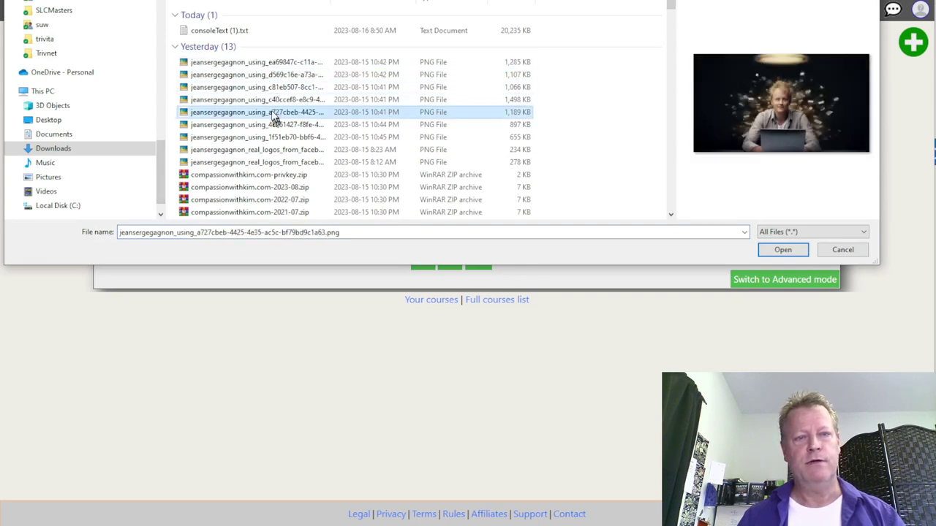
{"action": "left_click", "coordinate": [272, 137]}
{"action": "left_click", "coordinate": [272, 99]}
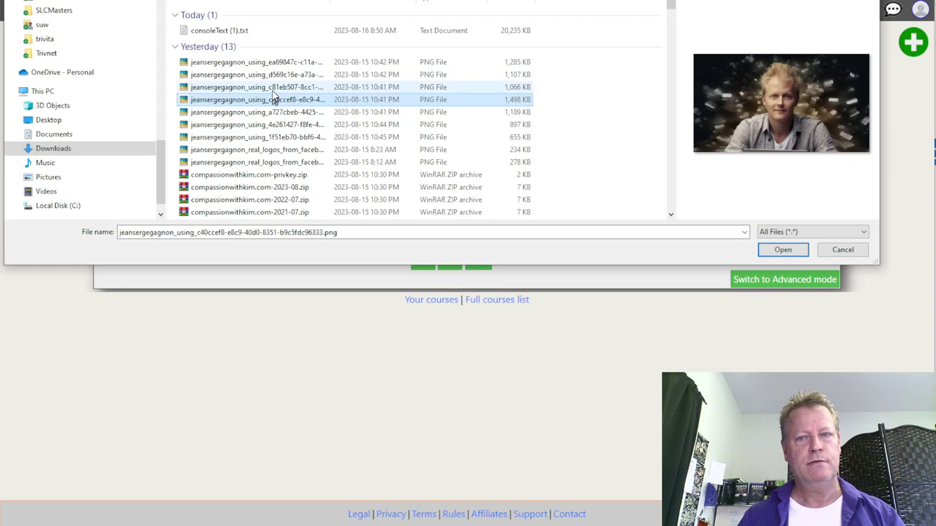
{"action": "double_click", "coordinate": [273, 100]}
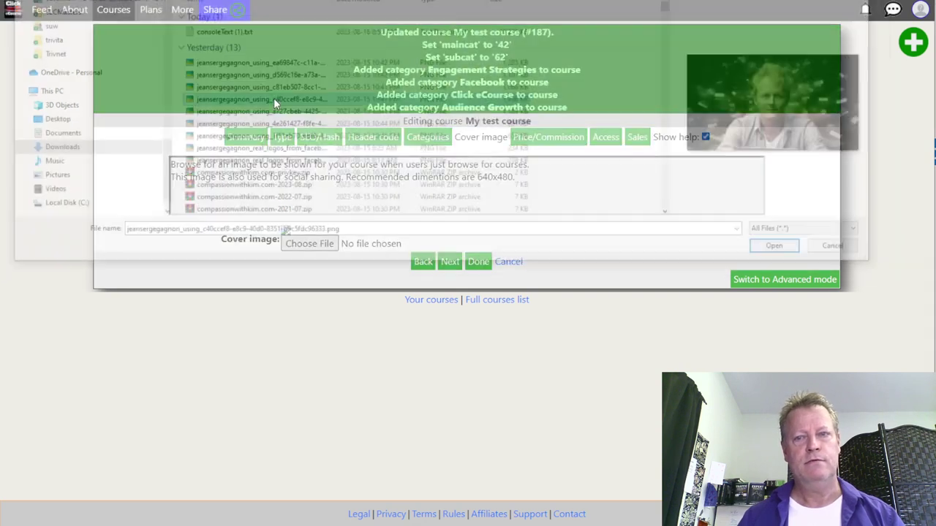
{"action": "left_click", "coordinate": [450, 262]}
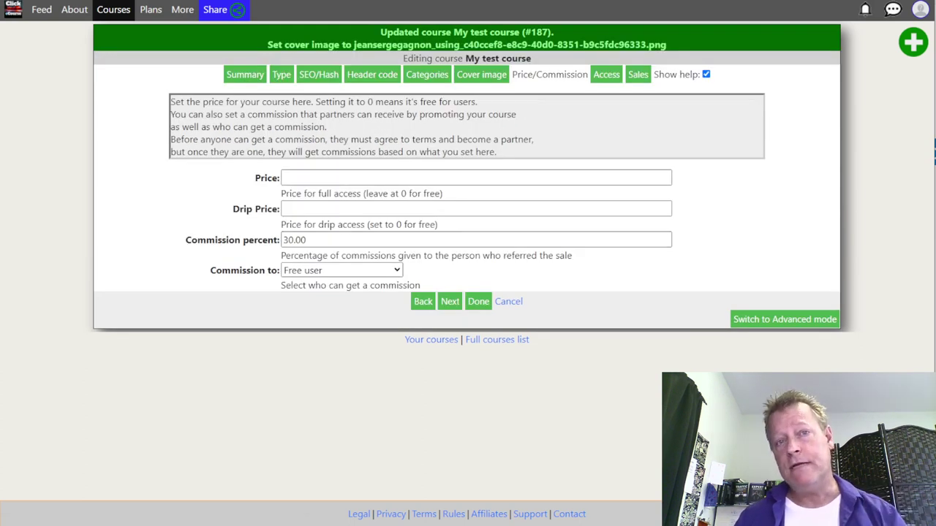
Step: Leave both prices empty, review the commission recipients, keep 30.00 percent to Free user, and continue to the Access settings
{"action": "left_click", "coordinate": [339, 181]}
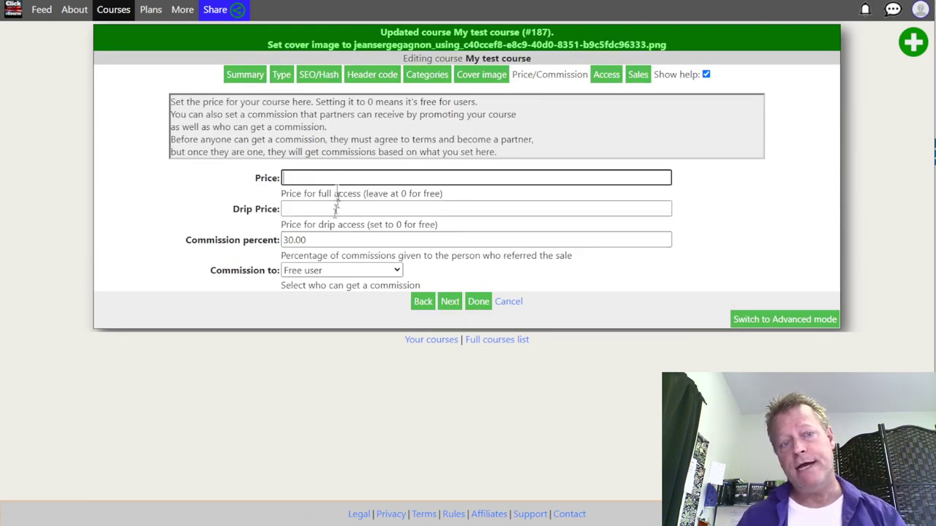
{"action": "left_click", "coordinate": [305, 210]}
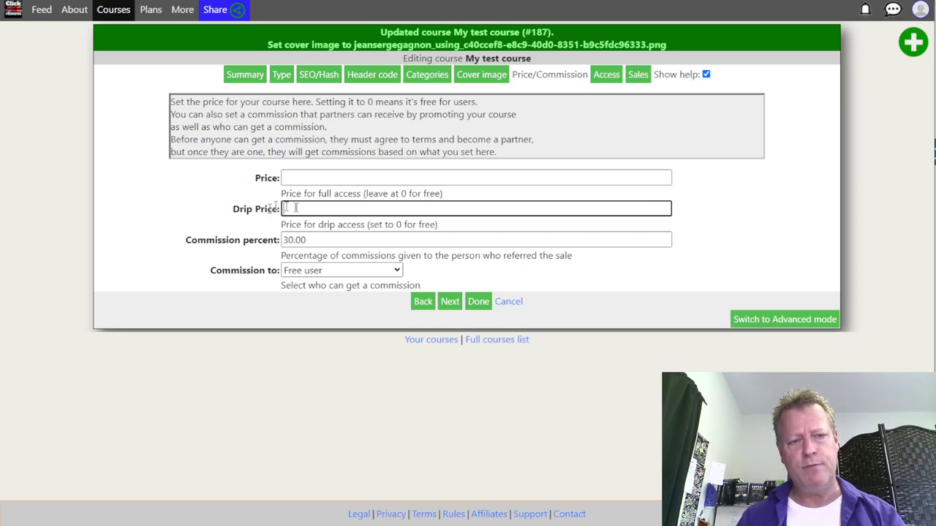
{"action": "left_click", "coordinate": [316, 272]}
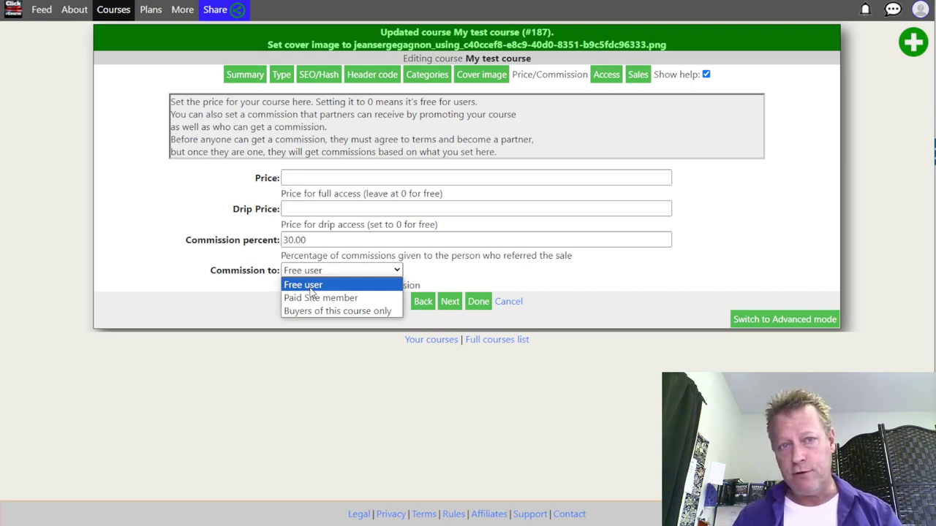
{"action": "key", "text": "shift+Tab"}
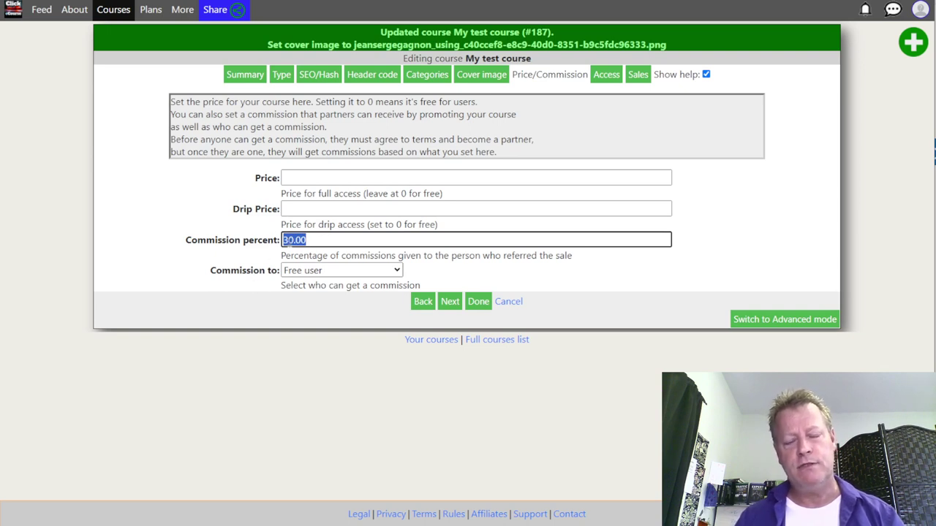
{"action": "left_click", "coordinate": [322, 271]}
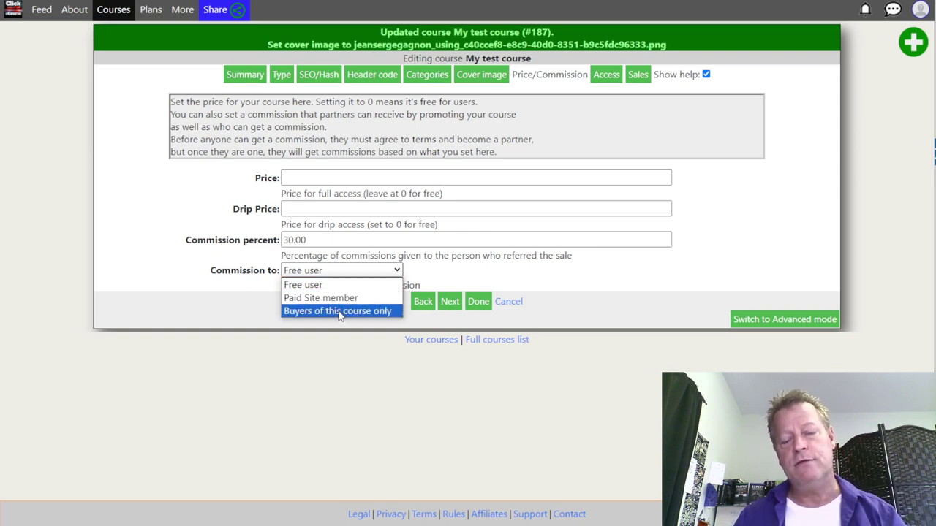
{"action": "left_click", "coordinate": [256, 314]}
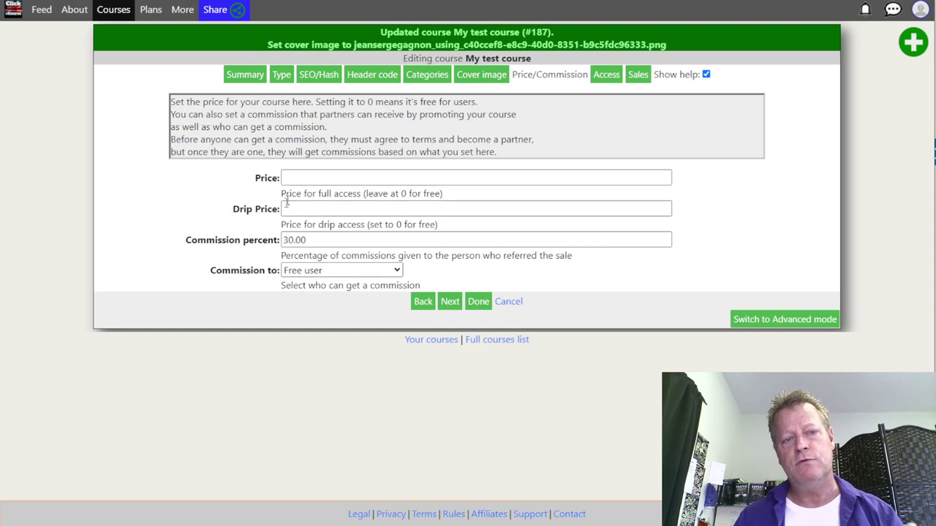
{"action": "left_click", "coordinate": [322, 179]}
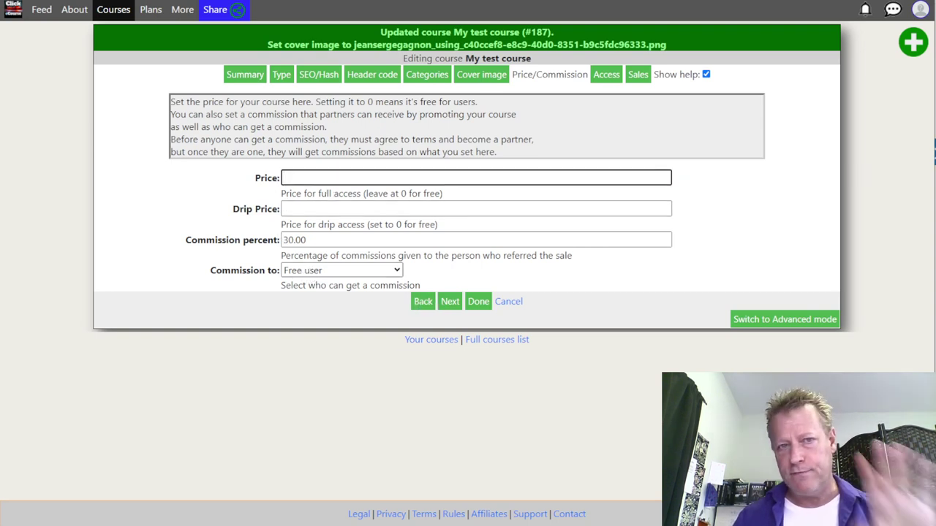
{"action": "left_click", "coordinate": [448, 303]}
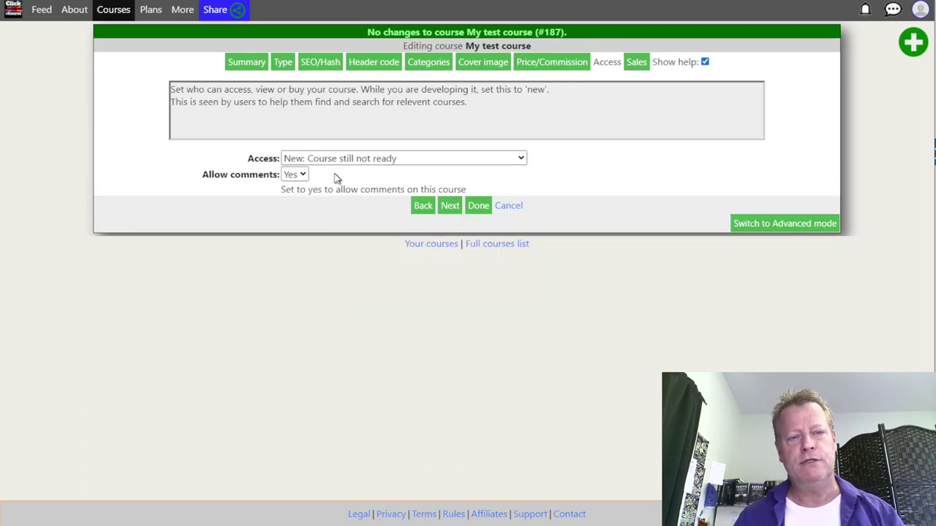
Step: Review the access options, keep "New: Course still not ready", leave the sales page fields empty, and finish the course settings
{"action": "left_click", "coordinate": [369, 162]}
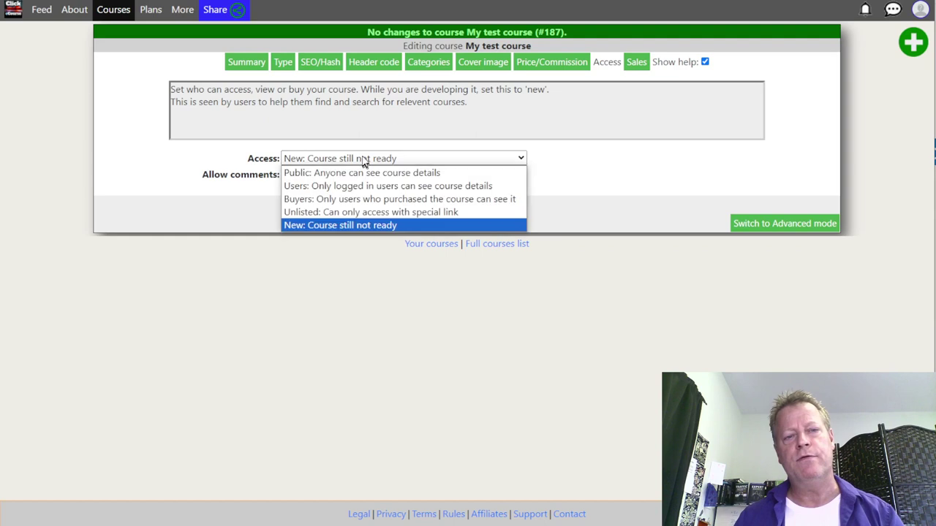
{"action": "left_click", "coordinate": [310, 157]}
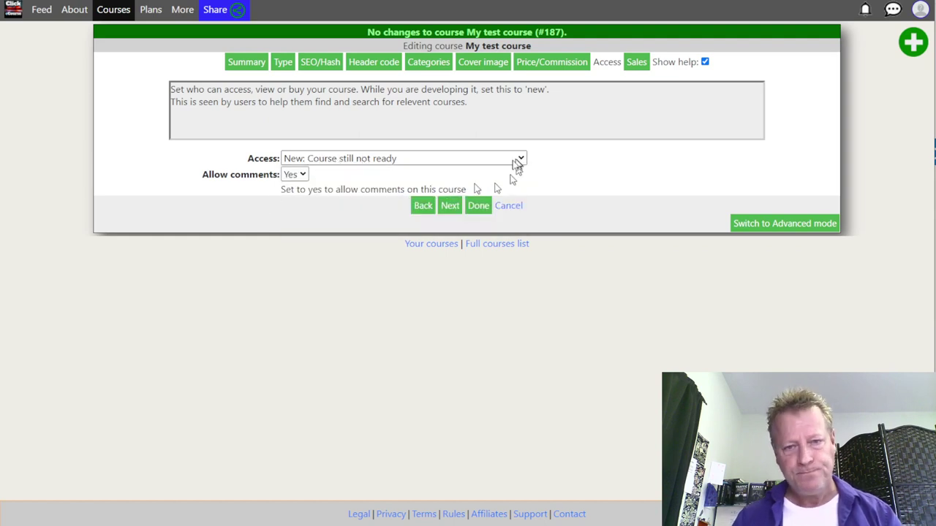
{"action": "left_click", "coordinate": [449, 205]}
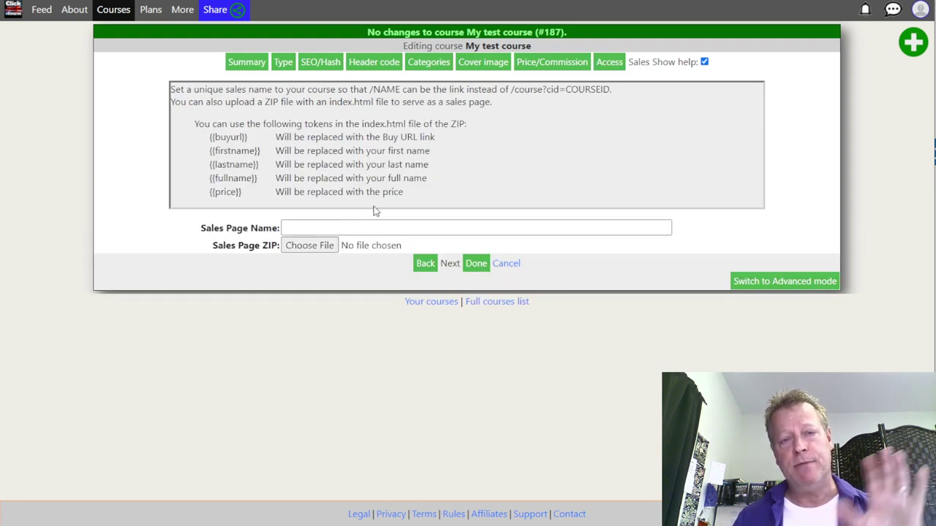
{"action": "left_click", "coordinate": [474, 263]}
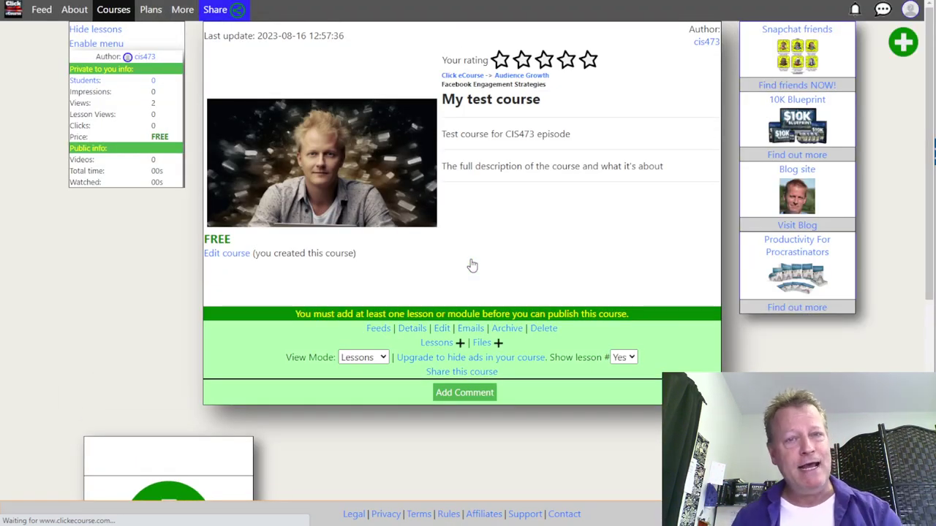
{"action": "scroll", "coordinate": [472, 265], "scroll_direction": "down", "scroll_amount": 4}
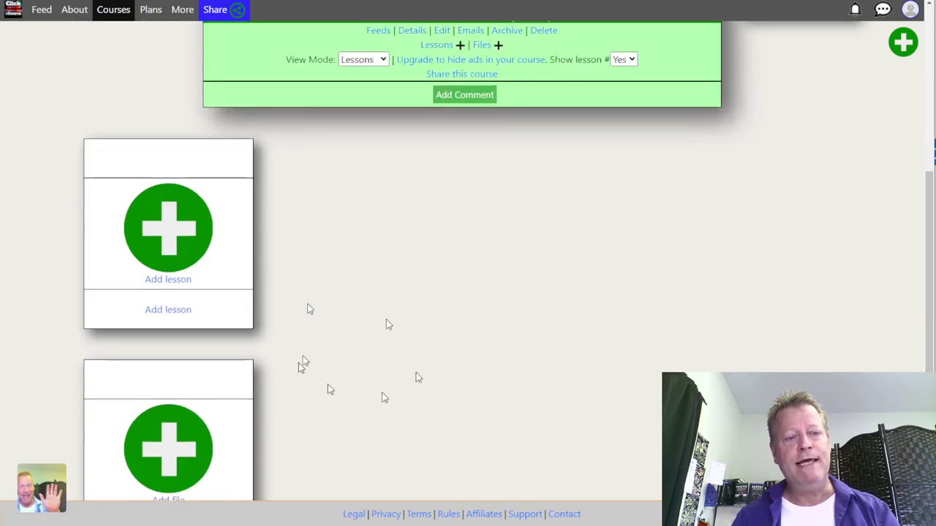
{"action": "scroll", "coordinate": [516, 432], "scroll_direction": "up", "scroll_amount": 3}
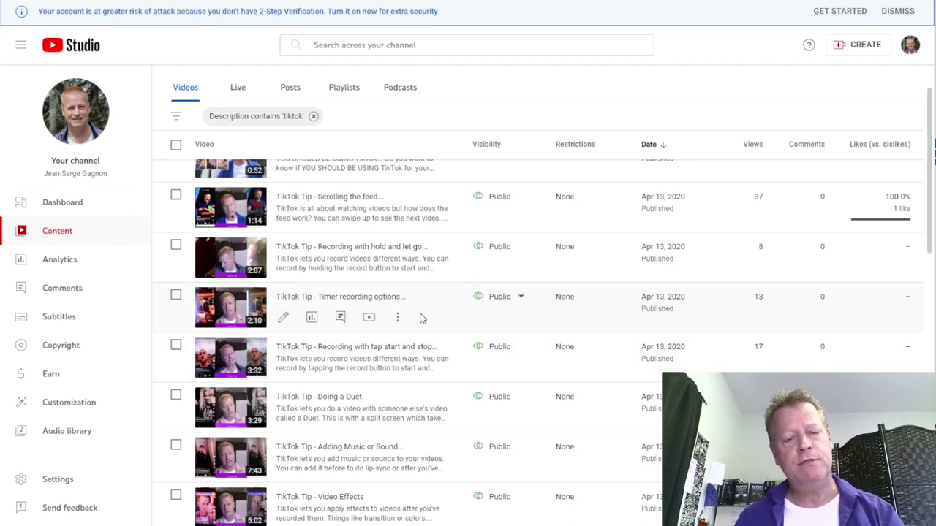
Step: Switch to YouTube Studio, find "TikTok Tip - Recording with tap start and stop..." among the channel videos, and get its shareable link
{"action": "scroll", "coordinate": [420, 318], "scroll_direction": "down", "scroll_amount": 3}
{"action": "scroll", "coordinate": [420, 318], "scroll_direction": "up", "scroll_amount": 1}
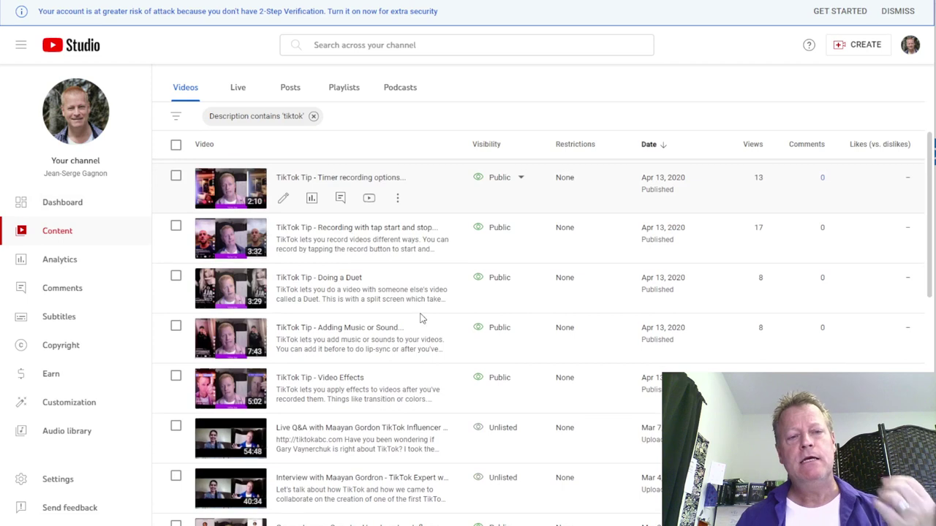
{"action": "scroll", "coordinate": [420, 318], "scroll_direction": "up", "scroll_amount": 2}
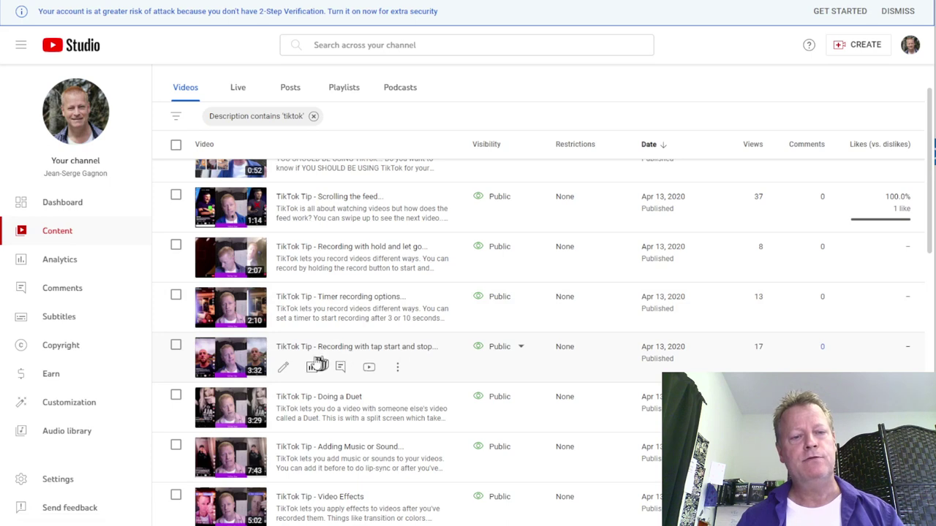
{"action": "left_click", "coordinate": [397, 369]}
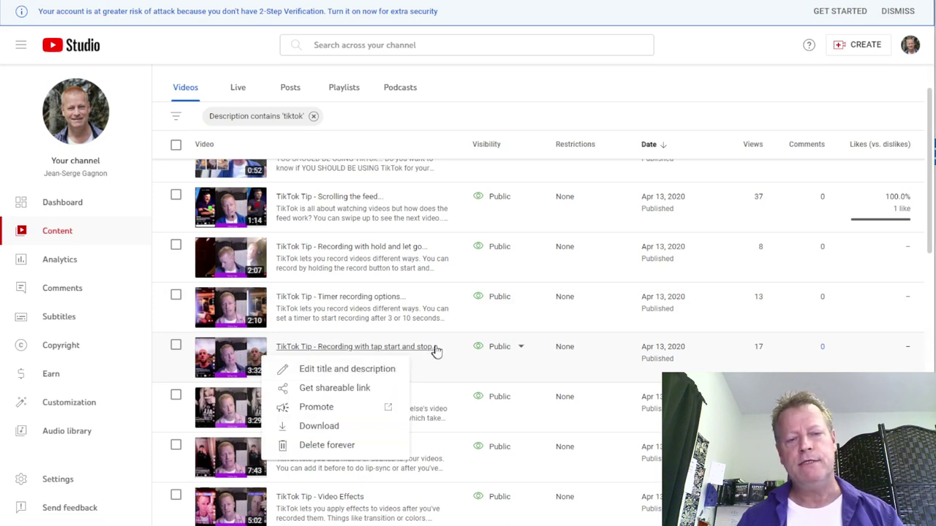
{"action": "left_click", "coordinate": [334, 388]}
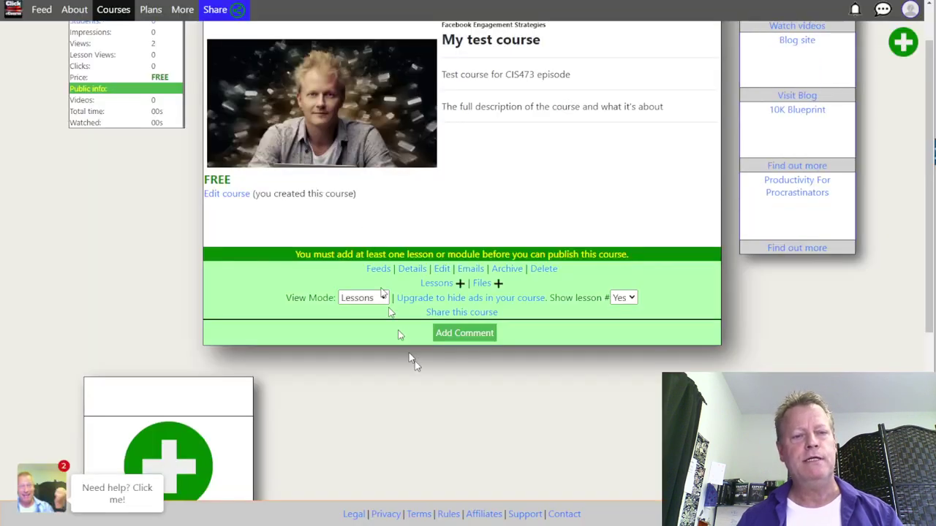
Step: Back in Click eCourse, add a lesson to My test course with the copied YouTube link as its shareable link, and save it as a draft
{"action": "scroll", "coordinate": [406, 358], "scroll_direction": "down", "scroll_amount": 3}
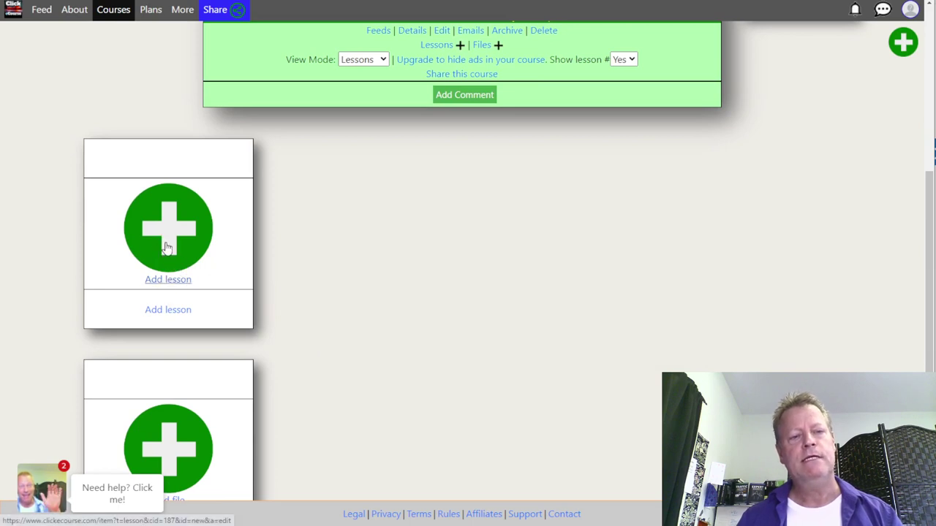
{"action": "left_click", "coordinate": [167, 249]}
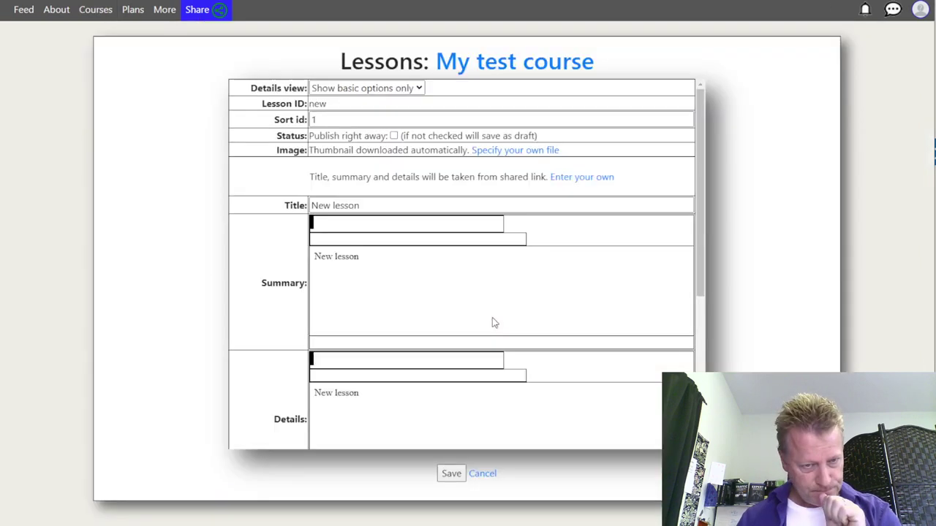
{"action": "scroll", "coordinate": [303, 278], "scroll_direction": "down", "scroll_amount": 5}
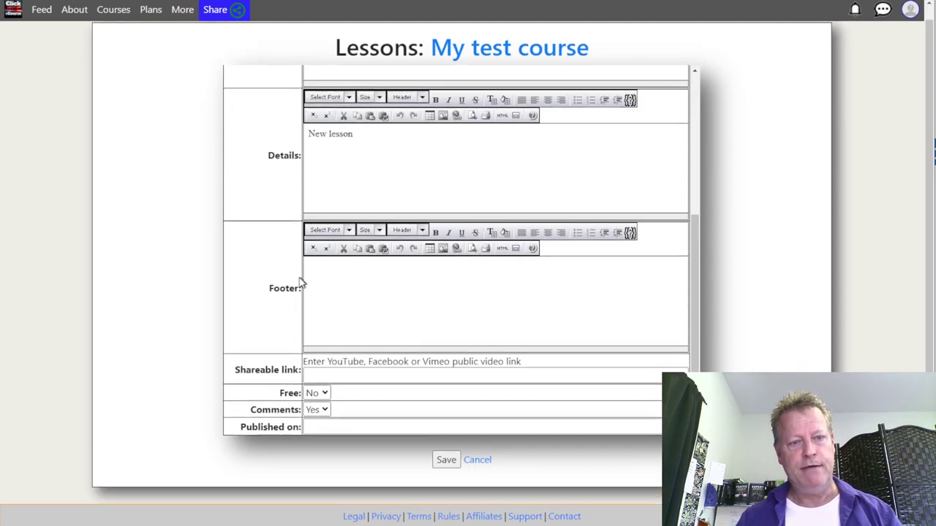
{"action": "left_click", "coordinate": [322, 361]}
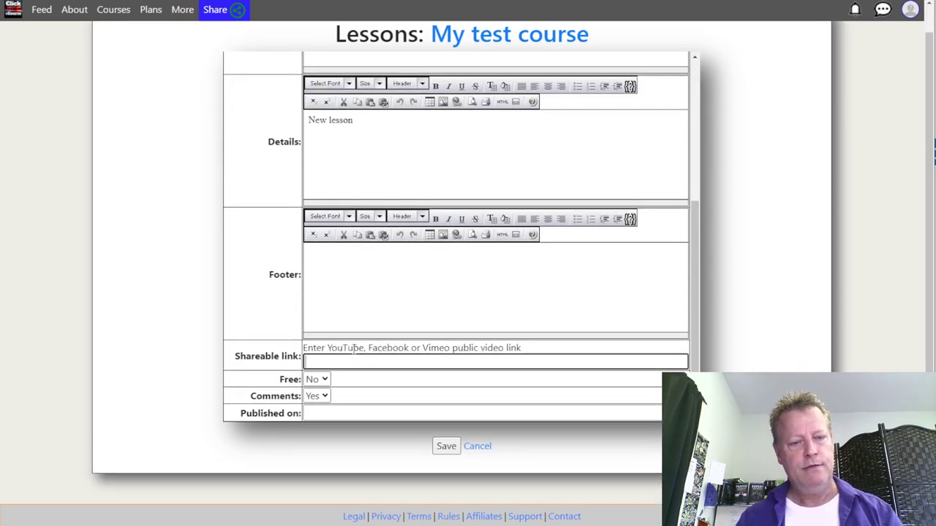
{"action": "key", "text": "ctrl+v"}
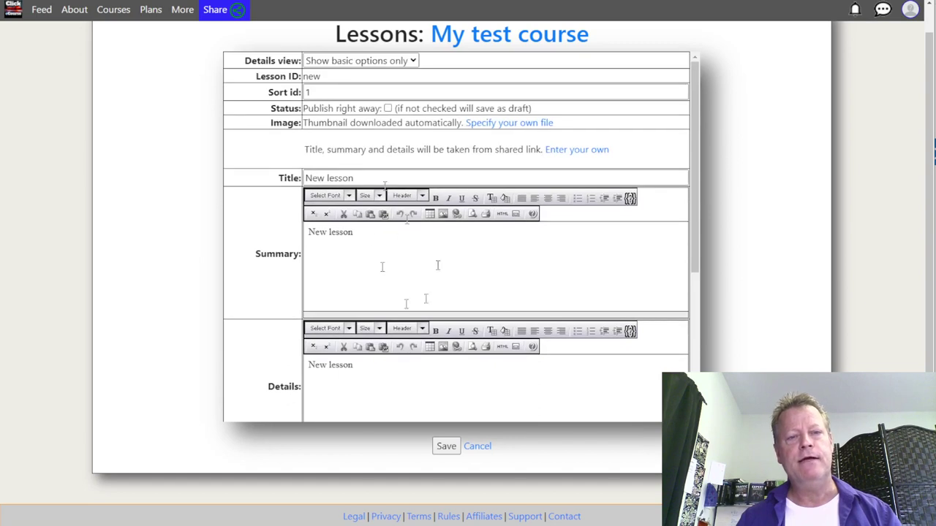
{"action": "scroll", "coordinate": [399, 284], "scroll_direction": "down", "scroll_amount": 4}
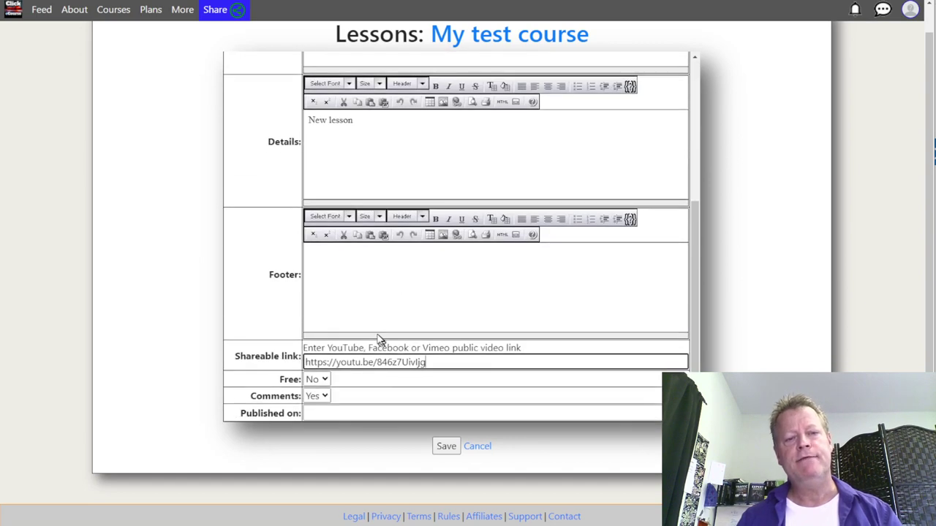
{"action": "left_click", "coordinate": [446, 446]}
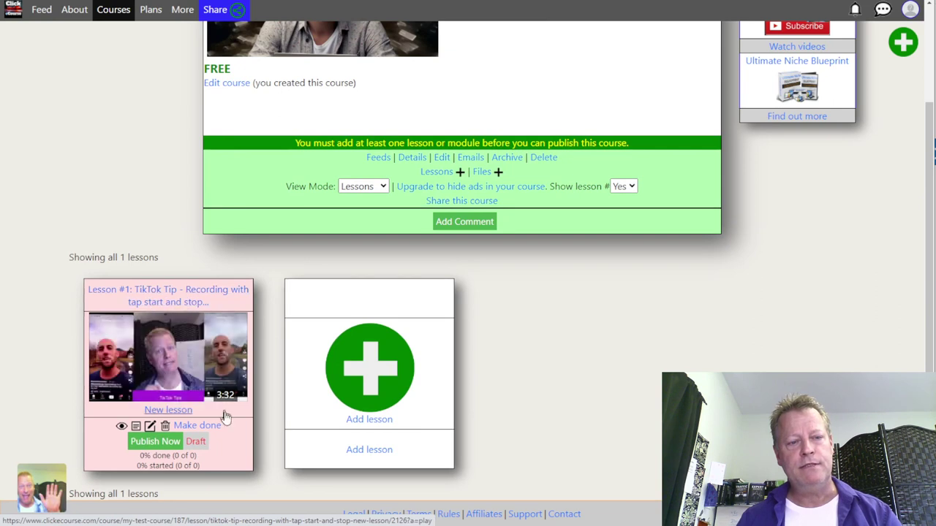
Step: Start another lesson for the course and get the shareable link of "TikTok Tip - Timer recording options..." from YouTube Studio
{"action": "scroll", "coordinate": [224, 415], "scroll_direction": "down", "scroll_amount": 2}
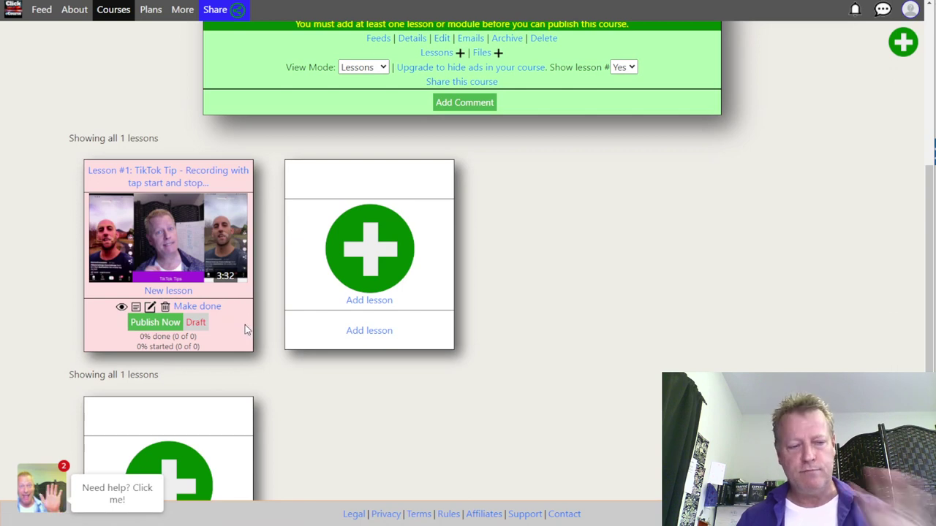
{"action": "left_click", "coordinate": [378, 271]}
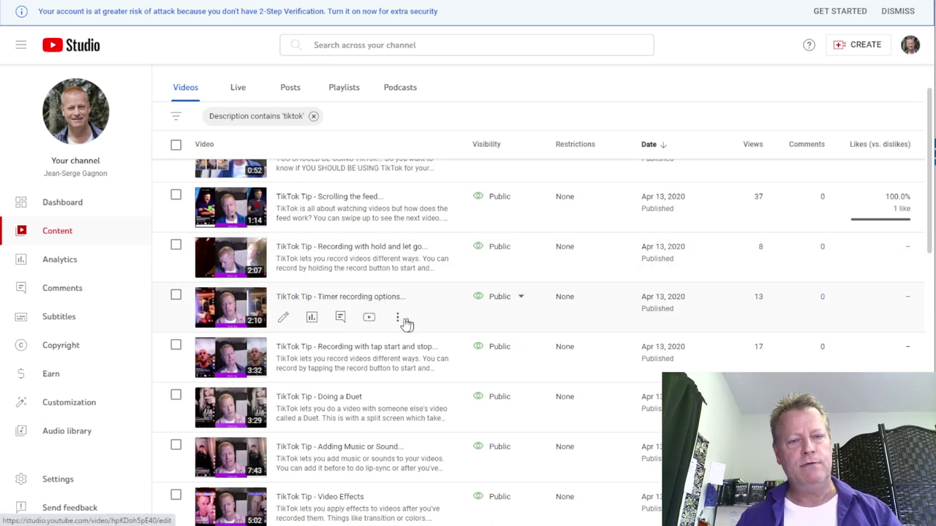
{"action": "left_click", "coordinate": [397, 317]}
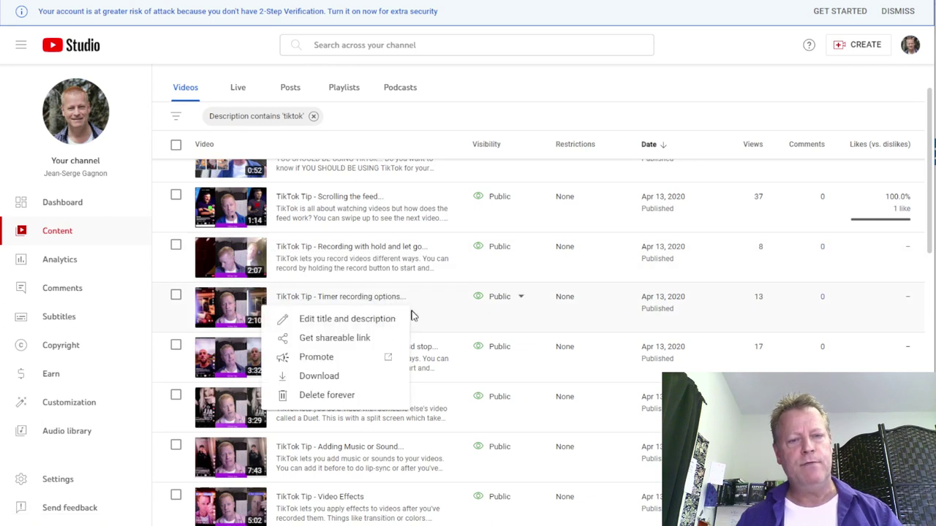
{"action": "left_click", "coordinate": [328, 342]}
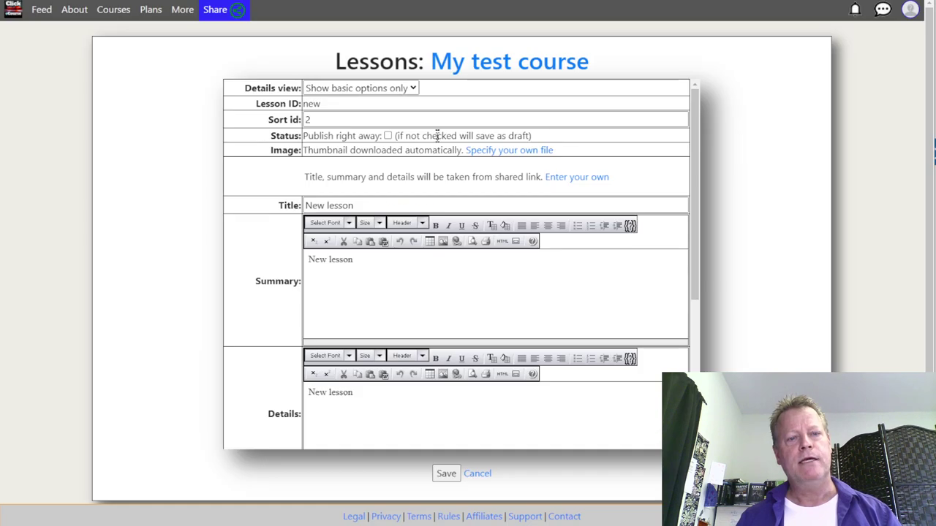
Step: Paste the copied video link as the new lesson's shareable link in Click eCourse and save the lesson as a draft
{"action": "scroll", "coordinate": [430, 301], "scroll_direction": "down", "scroll_amount": 3}
{"action": "scroll", "coordinate": [351, 374], "scroll_direction": "down", "scroll_amount": 1}
{"action": "left_click", "coordinate": [344, 361]}
{"action": "key", "text": "ctrl+v"}
{"action": "left_click", "coordinate": [444, 446]}
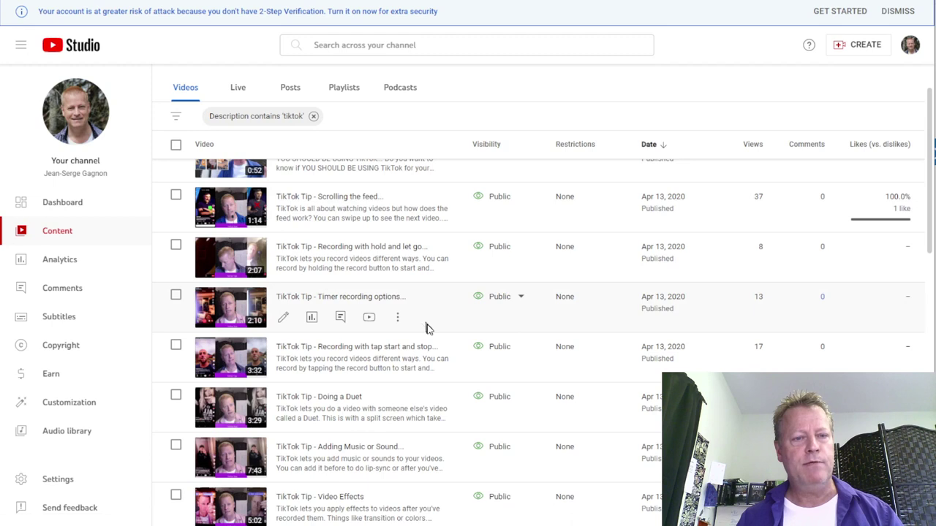
Step: Copy the full description of the Timer recording options video from YouTube Studio and replace "New lesson" in the second lesson's Details with it
{"action": "left_click", "coordinate": [283, 318]}
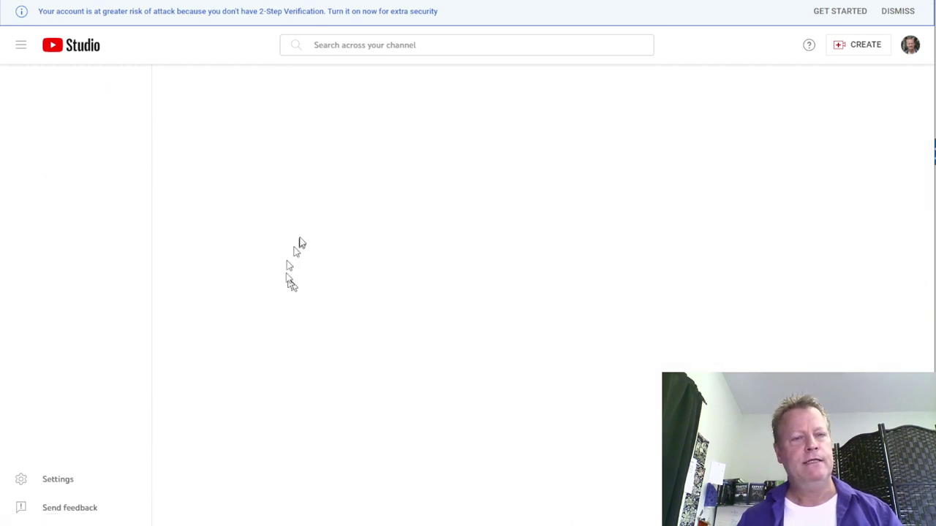
{"action": "left_click", "coordinate": [299, 228]}
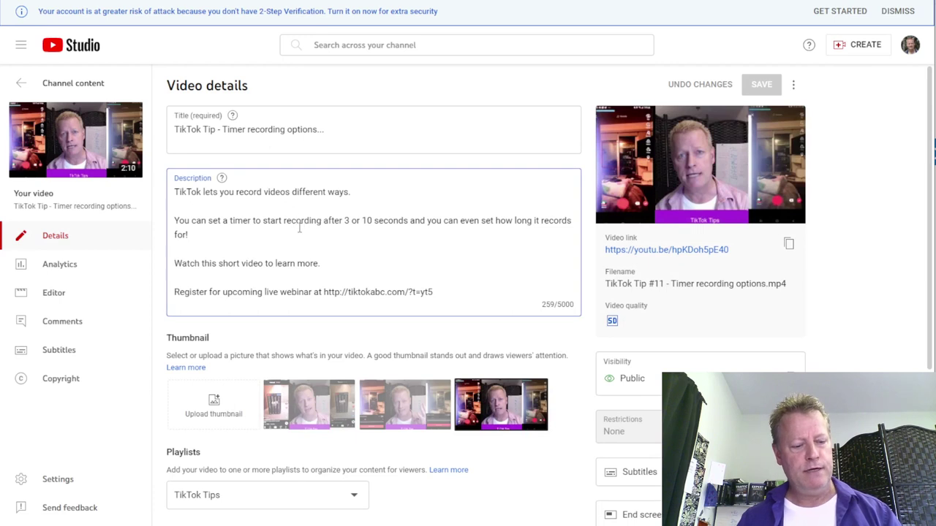
{"action": "key", "text": "ctrl+a"}
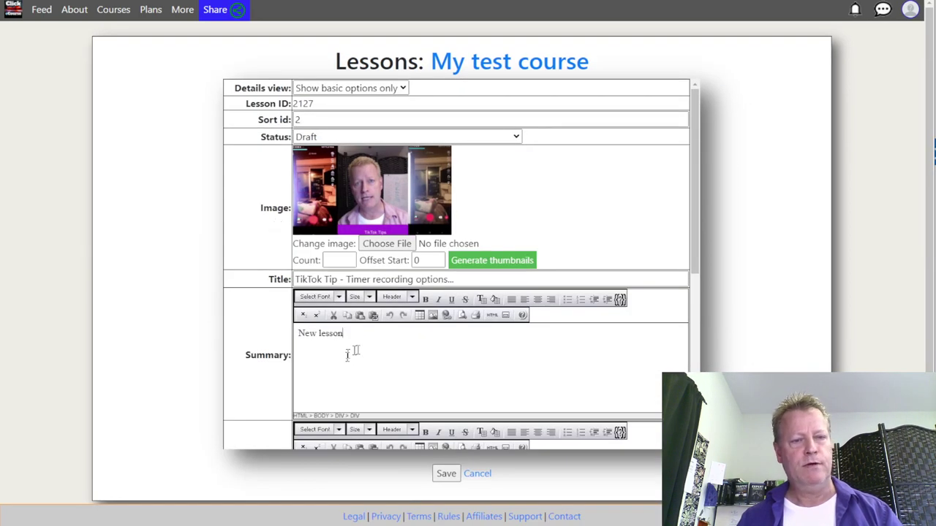
{"action": "scroll", "coordinate": [362, 337], "scroll_direction": "down", "scroll_amount": 3}
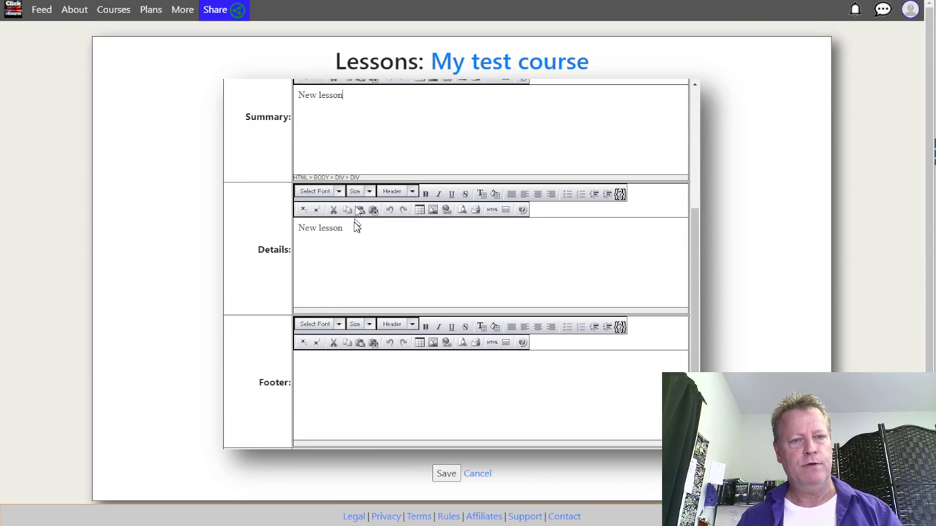
{"action": "left_click_drag", "start_coordinate": [354, 232], "coordinate": [283, 230]}
{"action": "key", "text": "ctrl+v"}
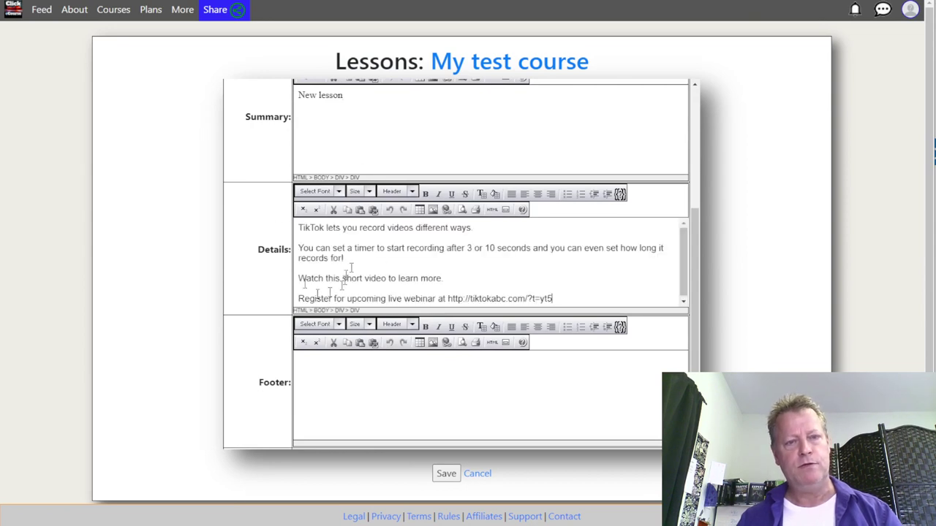
Step: Move "TikTok lets you record videos different ways." from Details into the Summary in place of "New lesson", remove the leftover blank lines, and save
{"action": "left_click_drag", "start_coordinate": [481, 228], "coordinate": [306, 230]}
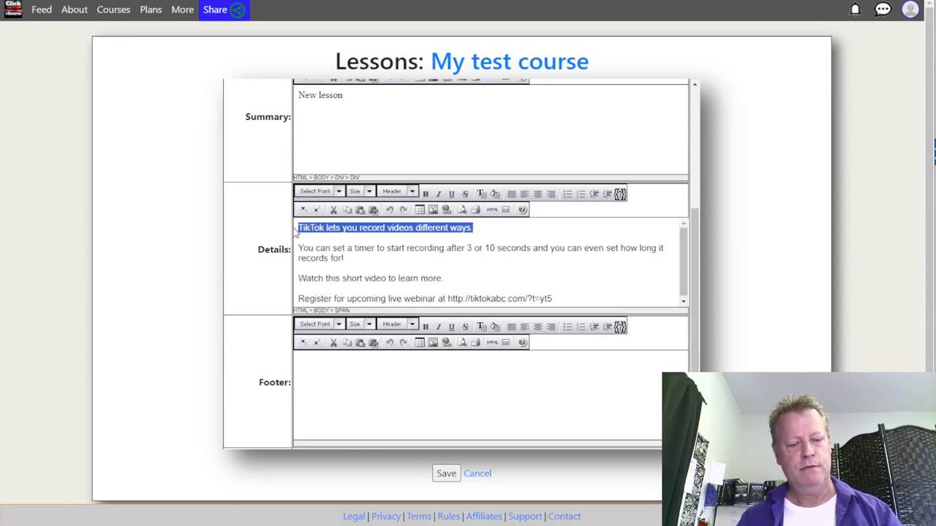
{"action": "key", "text": "Delete"}
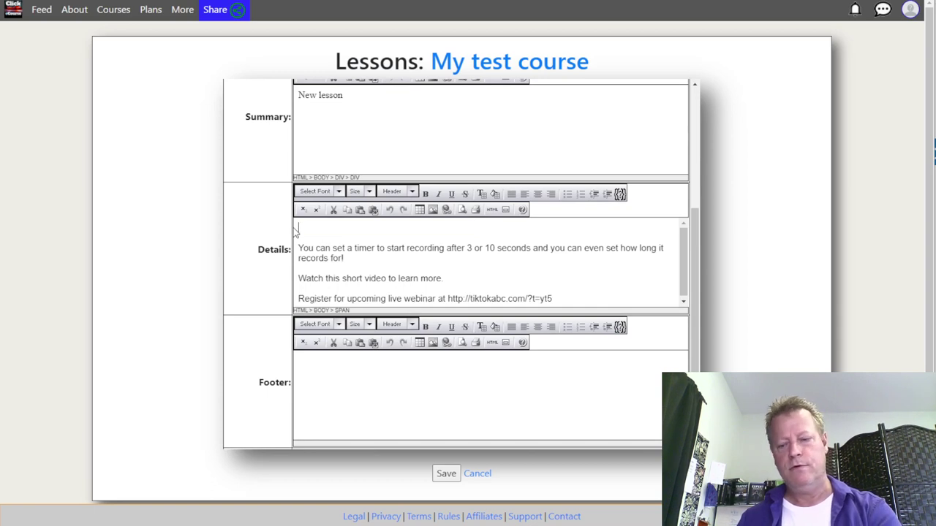
{"action": "key", "text": "Delete"}
{"action": "key", "text": "Delete"}
{"action": "left_click_drag", "start_coordinate": [345, 96], "coordinate": [291, 106]}
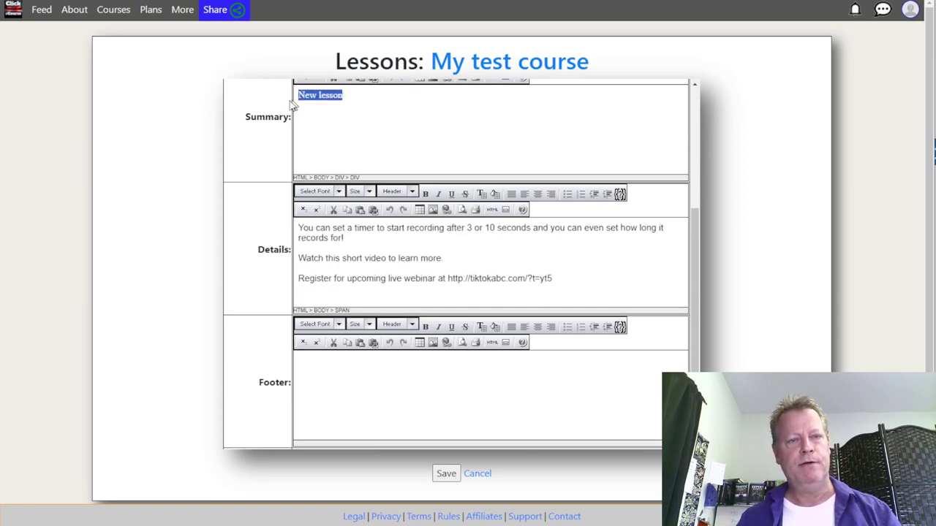
{"action": "key", "text": "ctrl+v"}
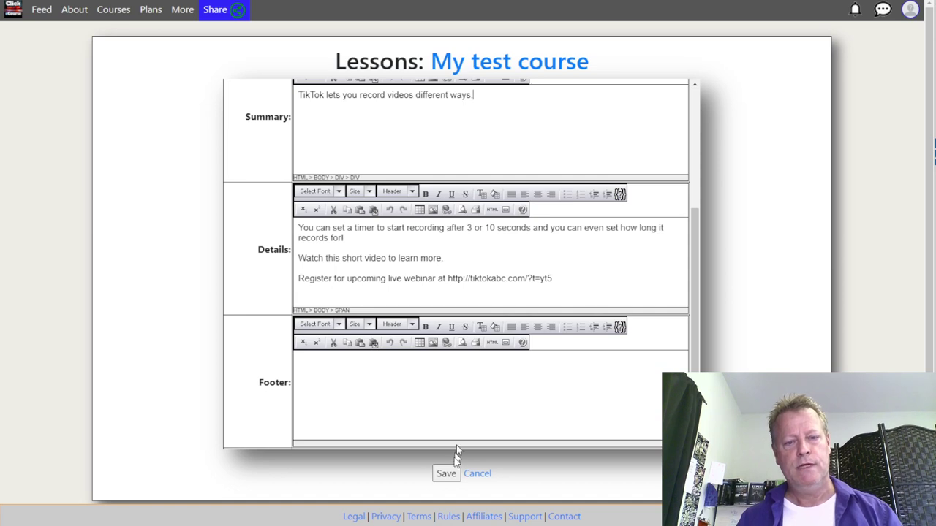
{"action": "left_click", "coordinate": [446, 474]}
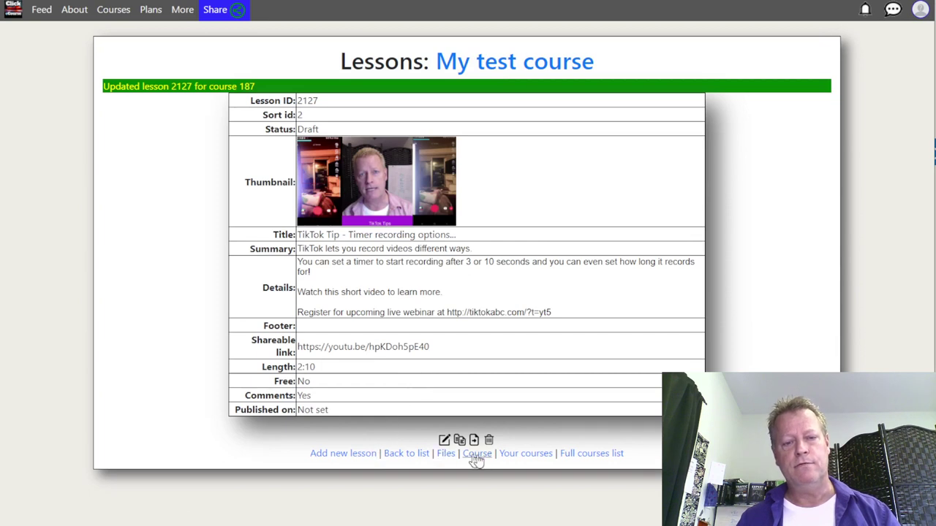
Step: Return to the course page and open the video of Lesson #2, TikTok Tip - Timer recording options, for playback
{"action": "left_click", "coordinate": [476, 455]}
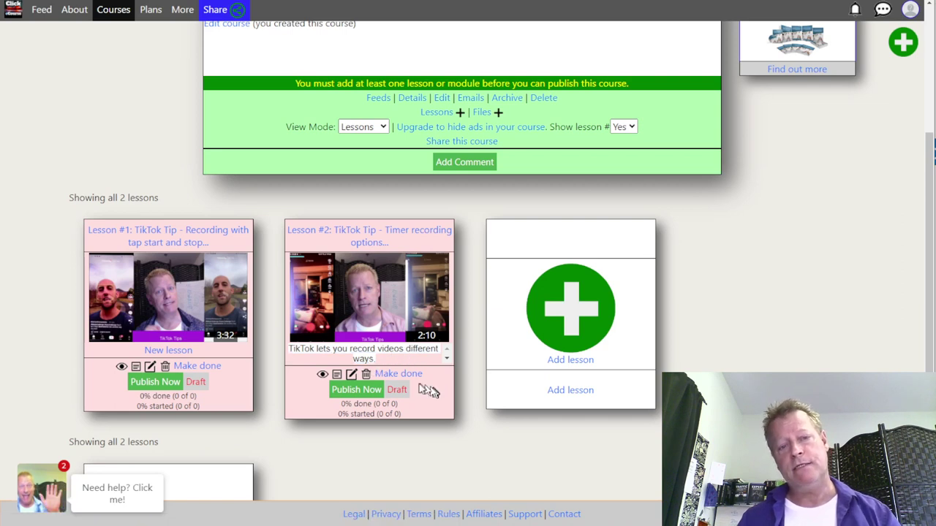
{"action": "mouse_move", "coordinate": [388, 315]}
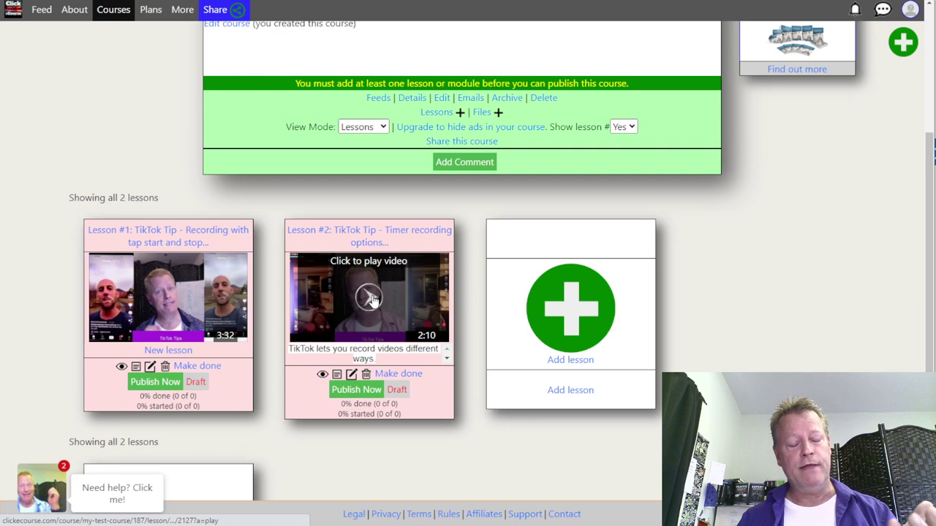
{"action": "left_click", "coordinate": [373, 298]}
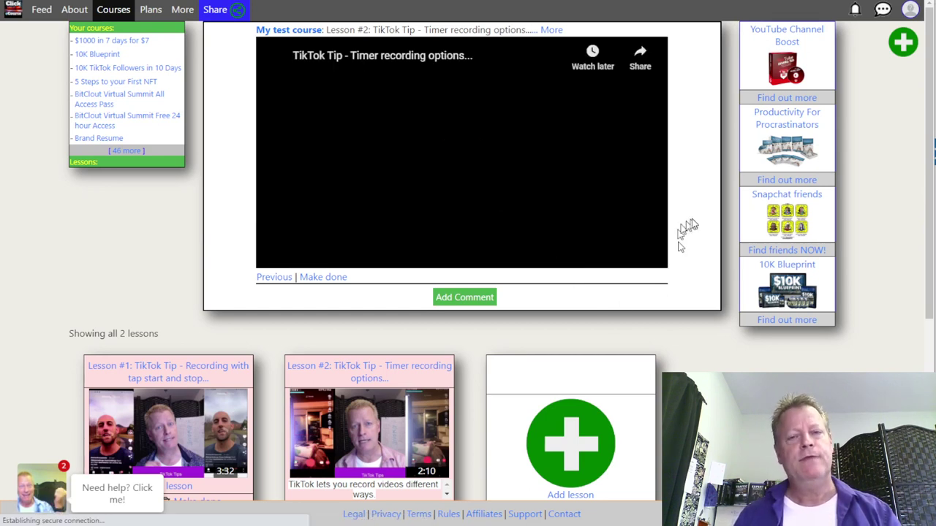
Step: Play the first seconds of the Lesson #2 Timer recording options video and pause it
{"action": "left_click", "coordinate": [560, 246]}
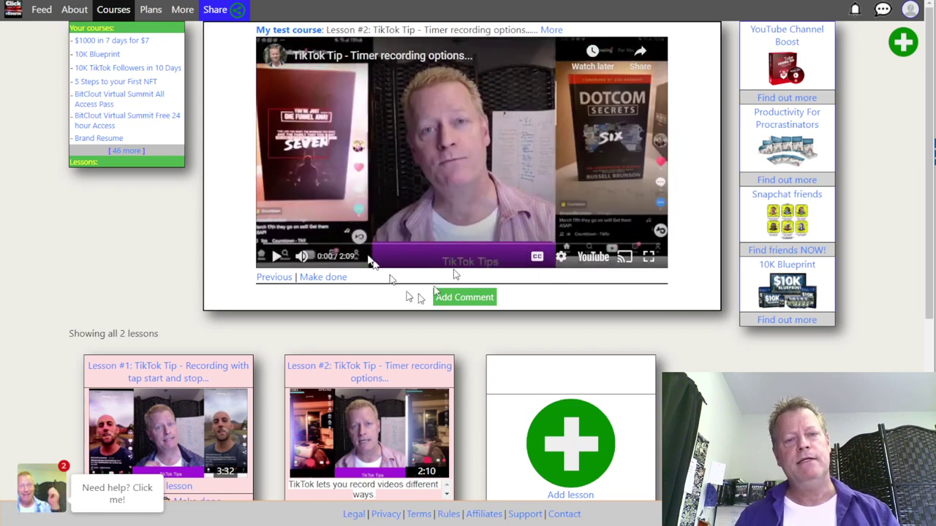
{"action": "left_click", "coordinate": [277, 256]}
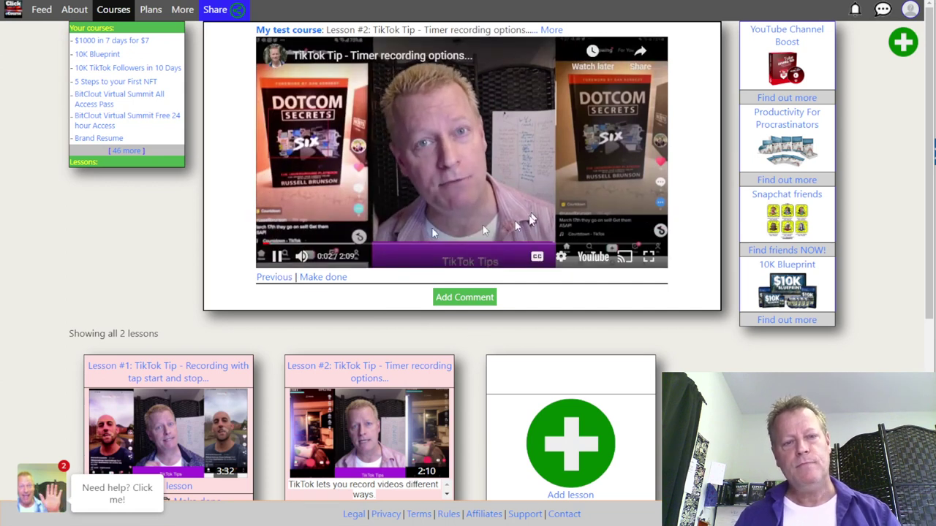
{"action": "left_click", "coordinate": [278, 257]}
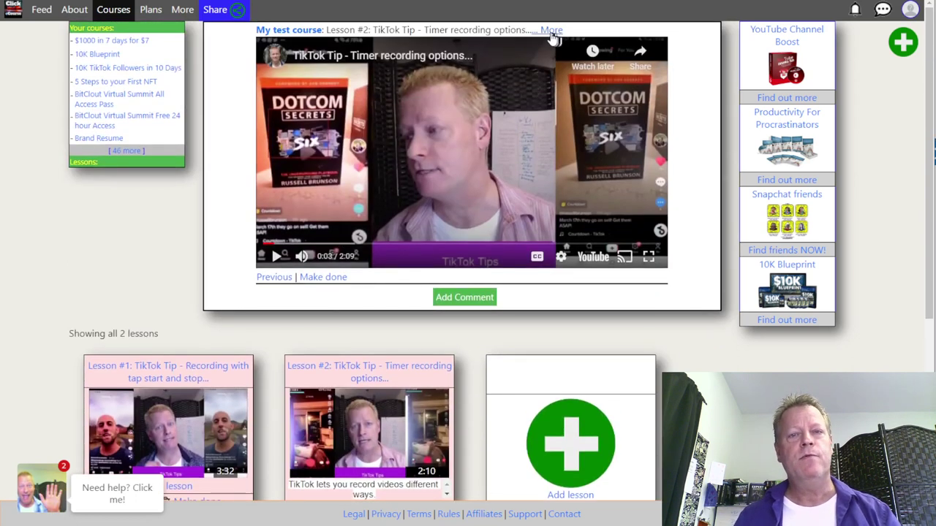
Step: Expand Lesson #2's text above the video, read its summary and details, and collapse it again
{"action": "left_click", "coordinate": [551, 30]}
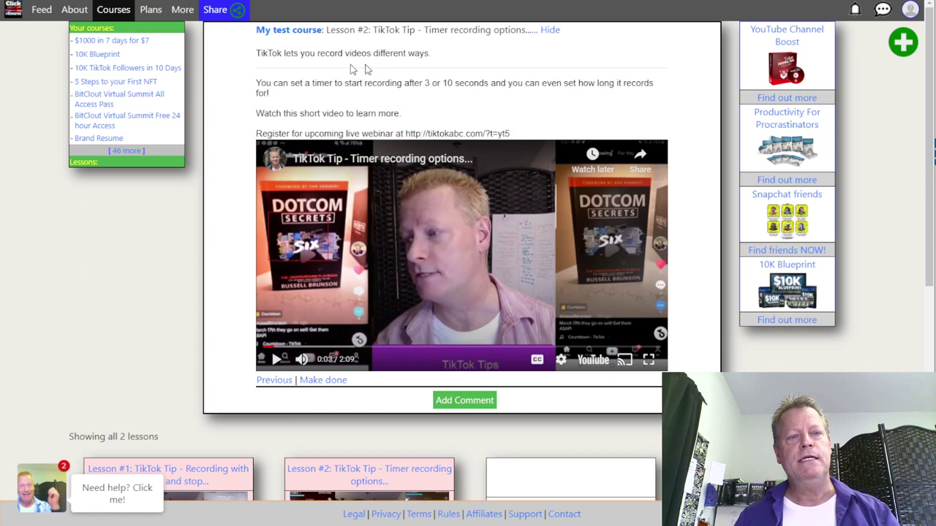
{"action": "left_click_drag", "start_coordinate": [432, 54], "coordinate": [364, 129]}
{"action": "left_click", "coordinate": [325, 82]}
{"action": "left_click", "coordinate": [397, 117]}
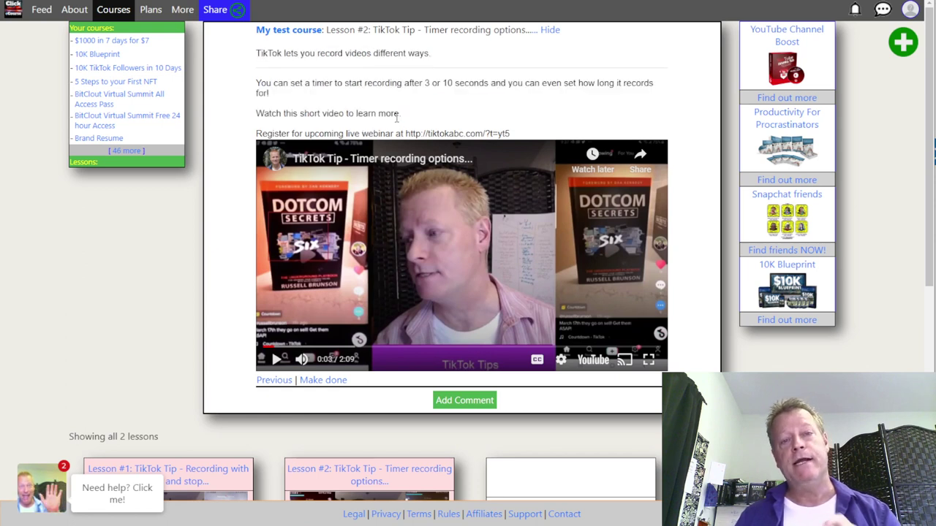
{"action": "scroll", "coordinate": [537, 256], "scroll_direction": "down", "scroll_amount": 5}
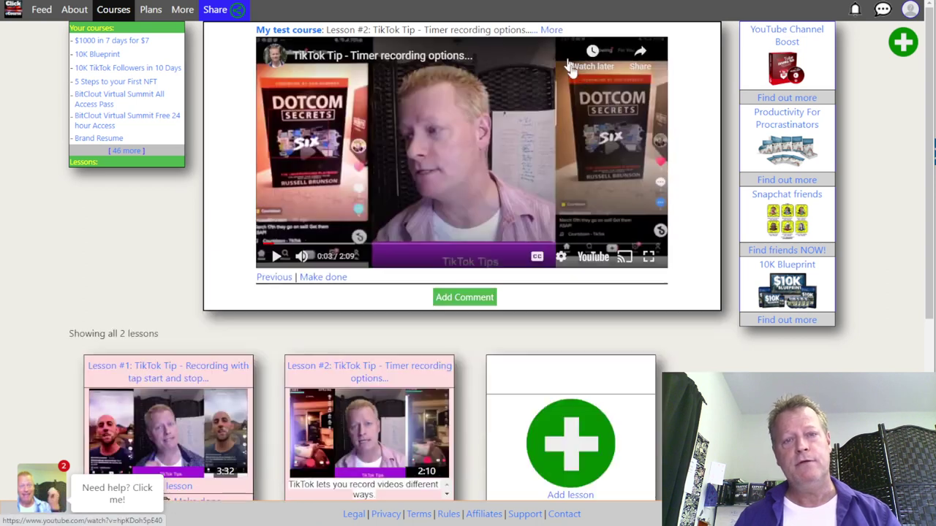
{"action": "scroll", "coordinate": [511, 263], "scroll_direction": "down", "scroll_amount": 2}
{"action": "scroll", "coordinate": [478, 295], "scroll_direction": "up", "scroll_amount": 4}
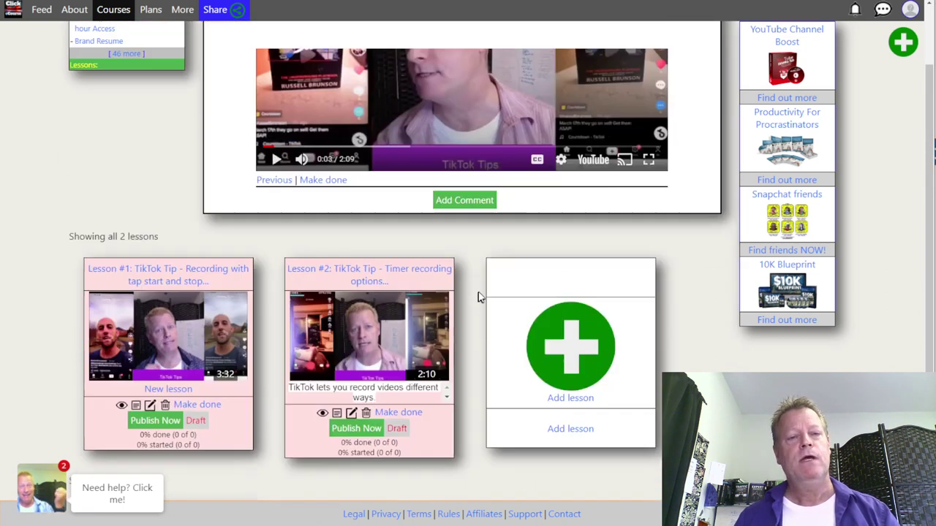
{"action": "scroll", "coordinate": [478, 293], "scroll_direction": "down", "scroll_amount": 3}
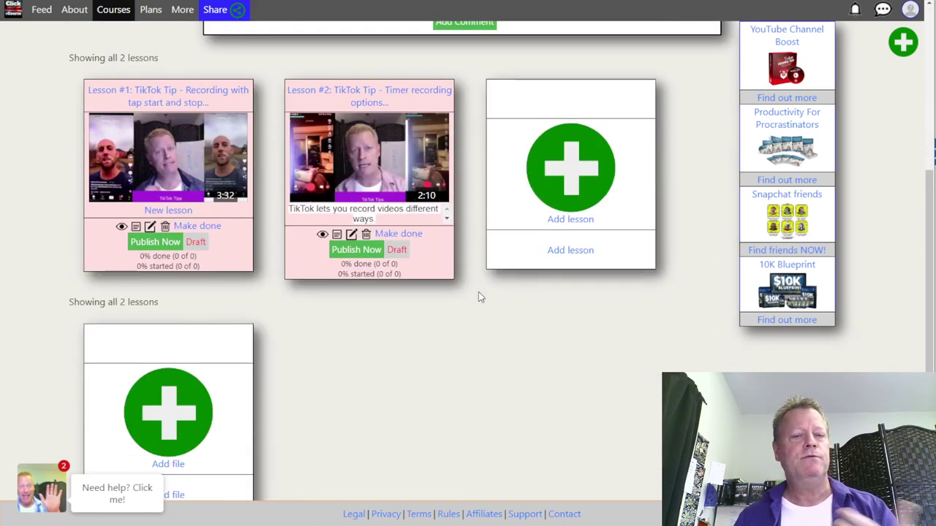
{"action": "left_click", "coordinate": [557, 221]}
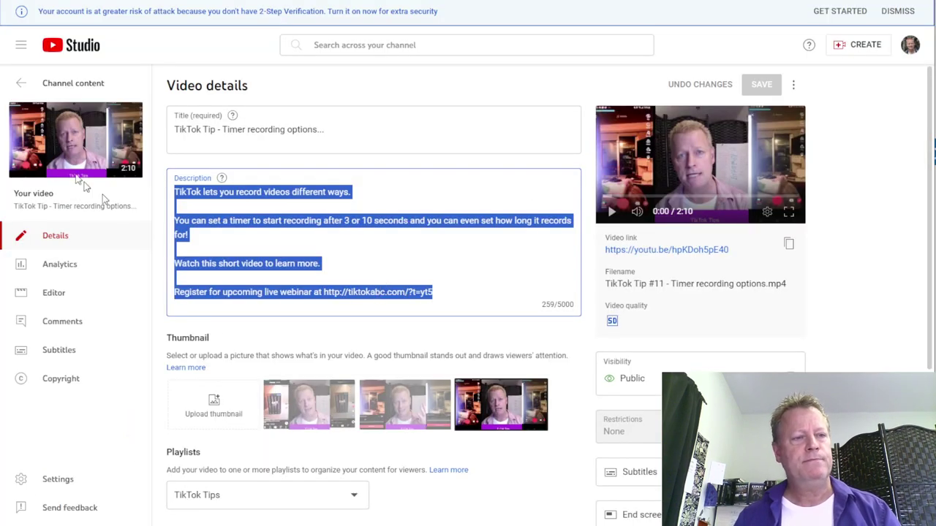
{"action": "left_click", "coordinate": [19, 82]}
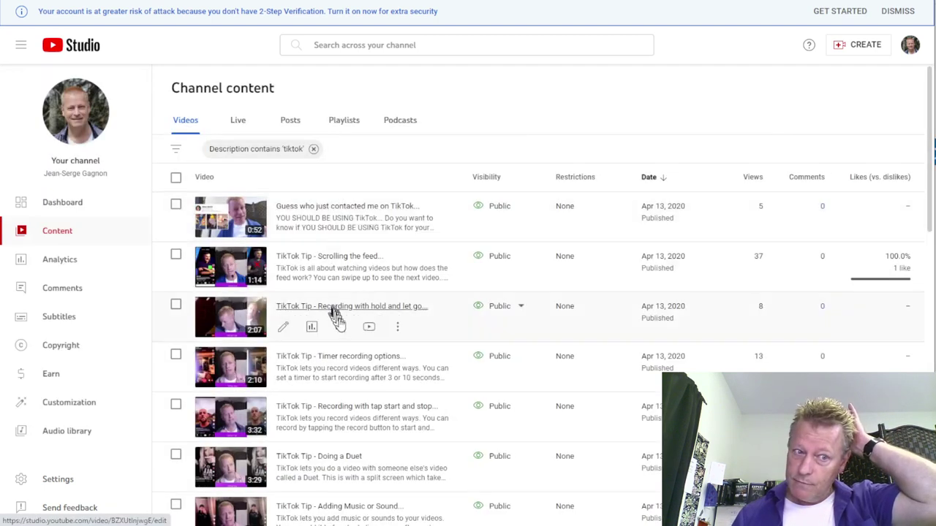
{"action": "left_click", "coordinate": [396, 326]}
{"action": "left_click", "coordinate": [342, 347]}
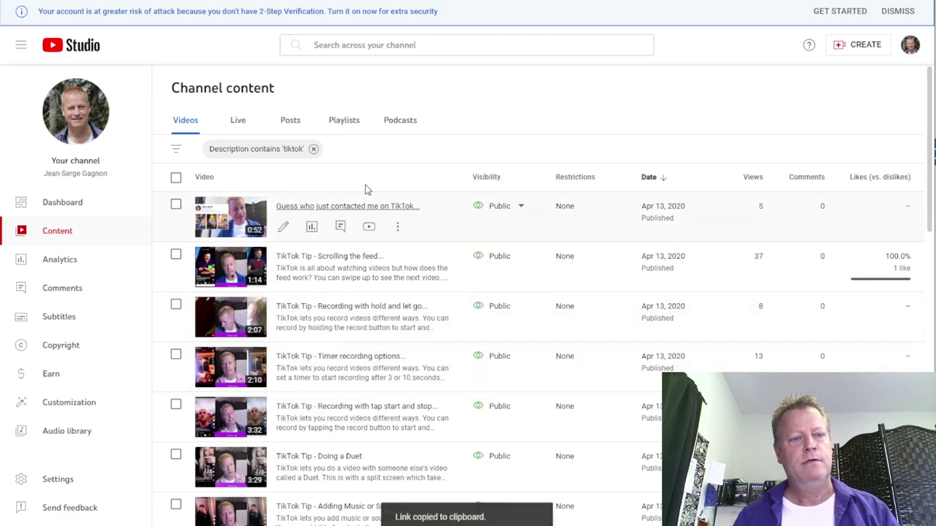
Step: Paste the copied video link as the new Click eCourse lesson's shareable link, title the lesson "Recording Tips", and save it as a draft
{"action": "key", "text": "ctrl+Tab"}
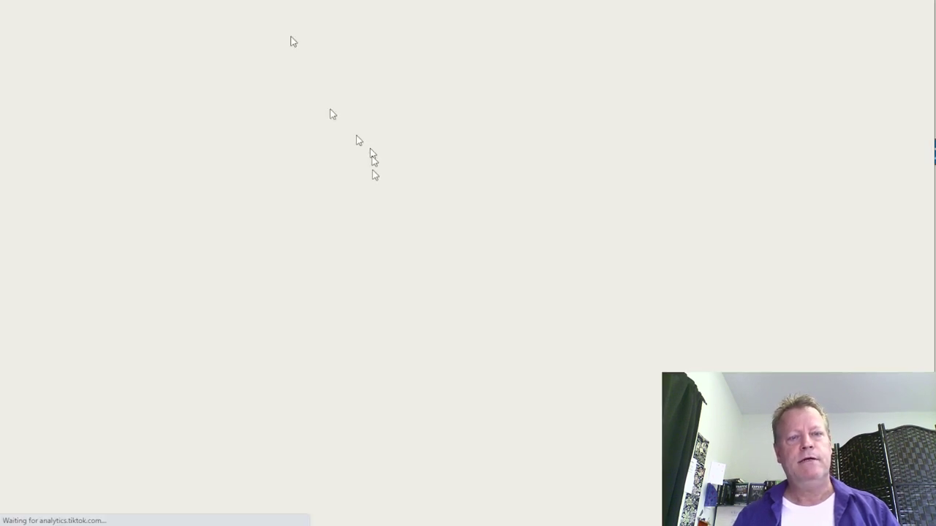
{"action": "scroll", "coordinate": [359, 293], "scroll_direction": "down", "scroll_amount": 3}
{"action": "left_click", "coordinate": [363, 389]}
{"action": "key", "text": "ctrl+v"}
{"action": "scroll", "coordinate": [410, 329], "scroll_direction": "up", "scroll_amount": 8}
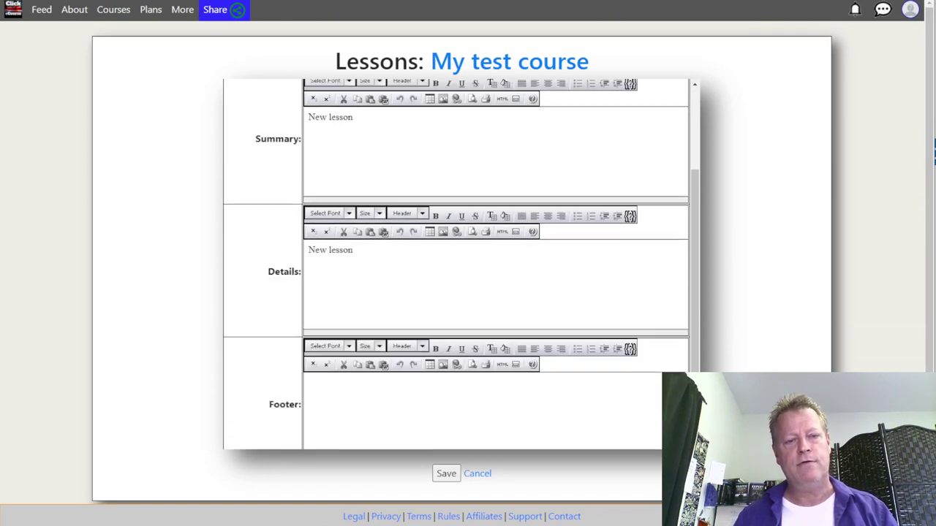
{"action": "triple_click", "coordinate": [357, 206]}
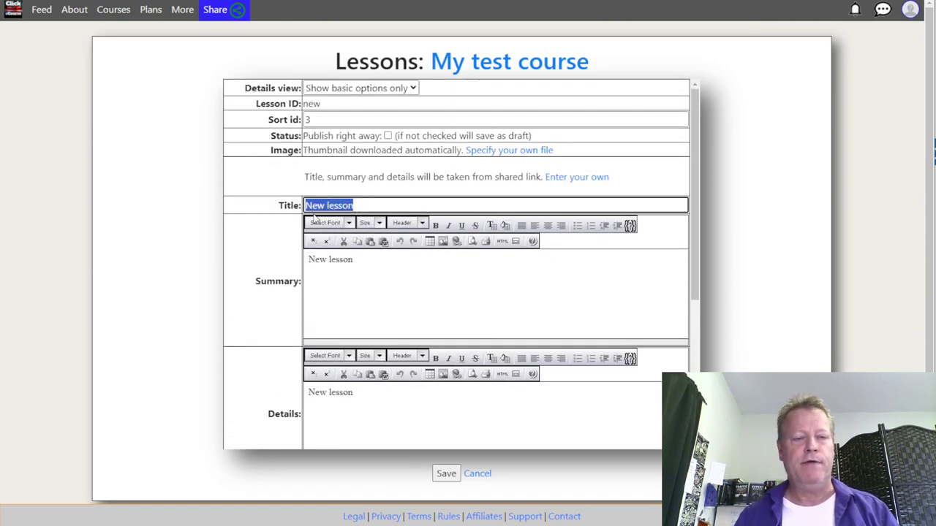
{"action": "type", "text": "Recording Tips"}
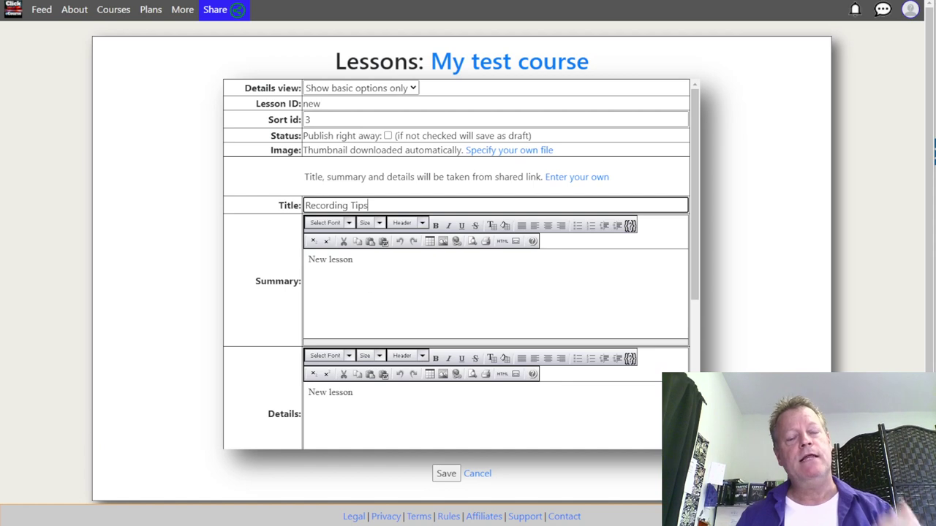
{"action": "left_click", "coordinate": [446, 473]}
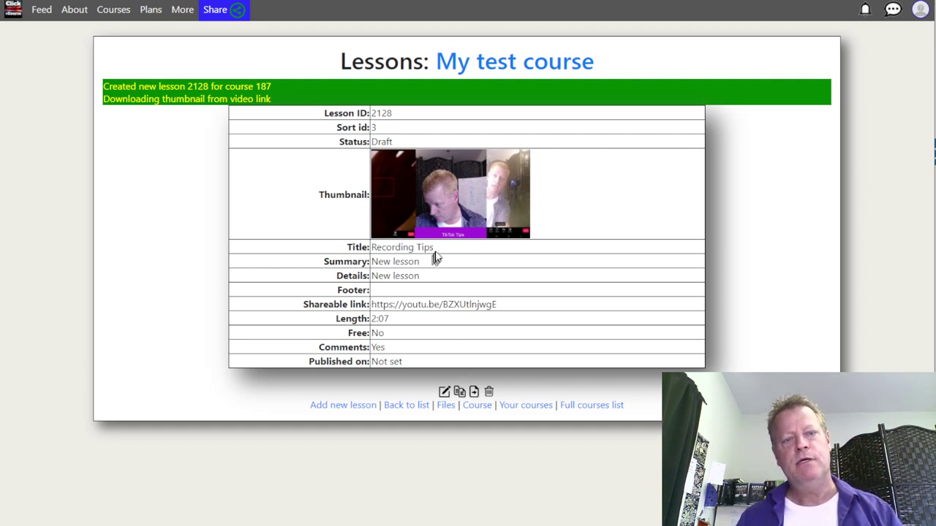
{"action": "left_click_drag", "start_coordinate": [433, 251], "coordinate": [372, 249]}
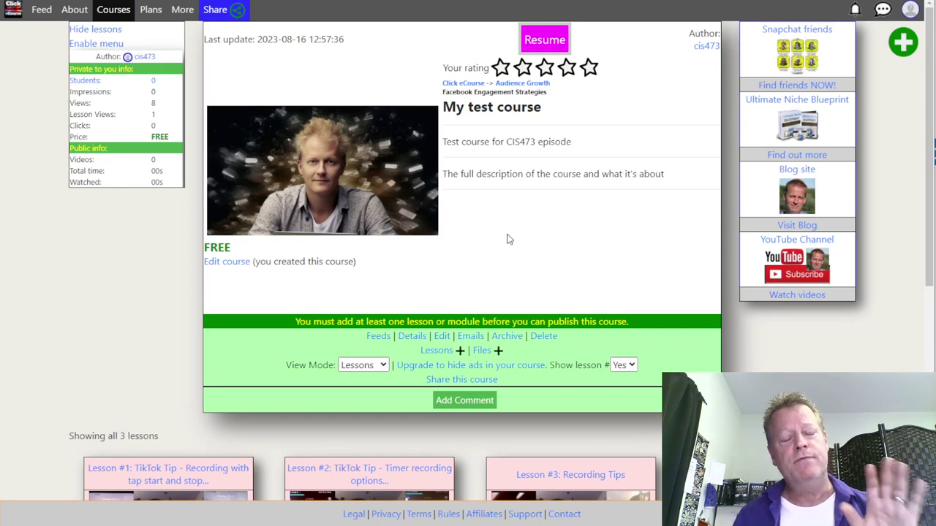
Step: Publish Lesson #1, Lesson #2 and Lesson #3 from the My test course page
{"action": "scroll", "coordinate": [508, 237], "scroll_direction": "down", "scroll_amount": 3}
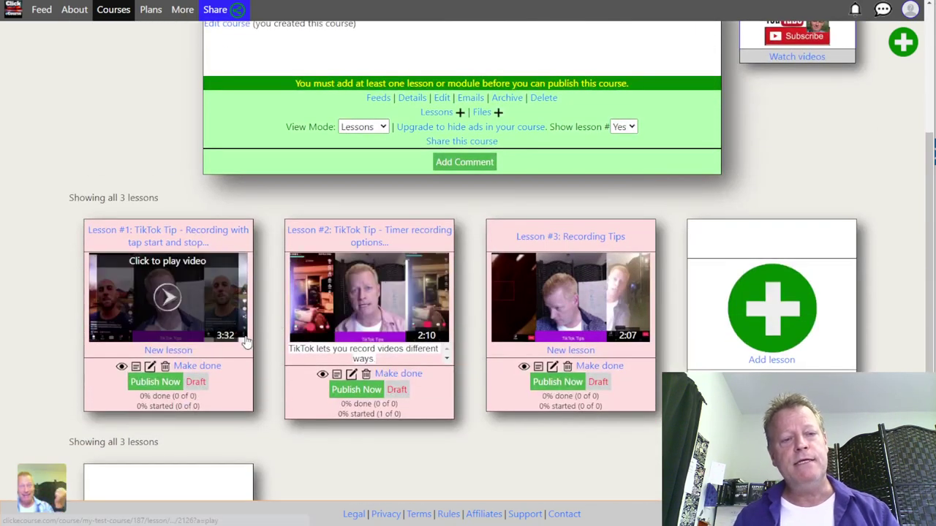
{"action": "left_click", "coordinate": [155, 384]}
{"action": "left_click", "coordinate": [356, 389]}
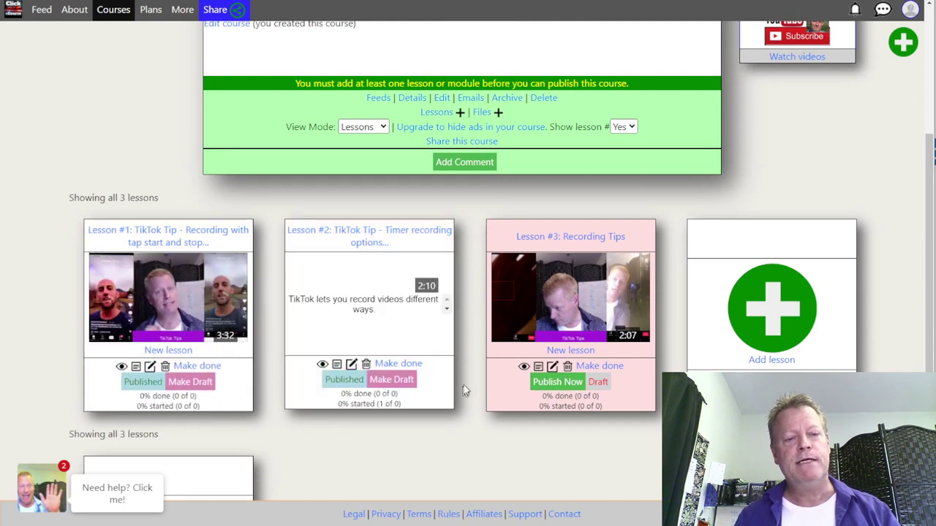
{"action": "left_click", "coordinate": [556, 382]}
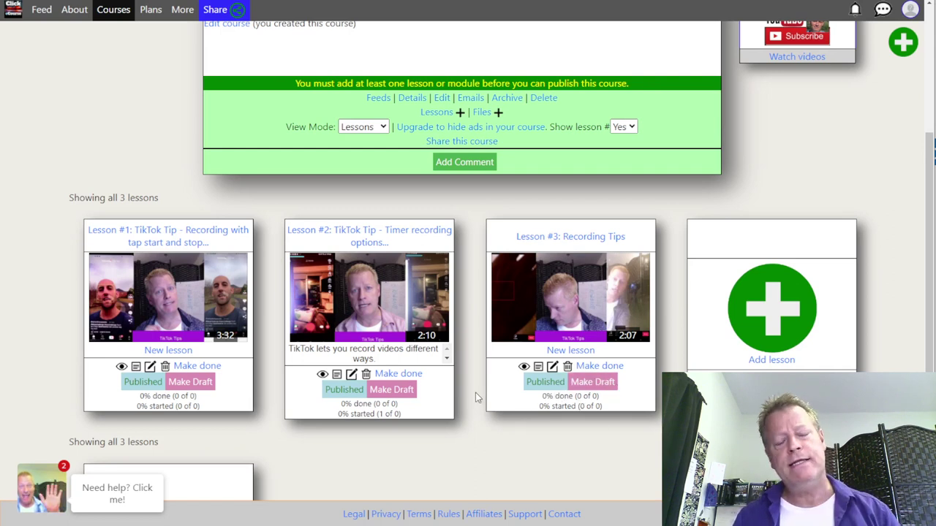
Step: Bring up the share link for My test course and open it in a separate browser window that is not logged in
{"action": "mouse_move", "coordinate": [545, 265]}
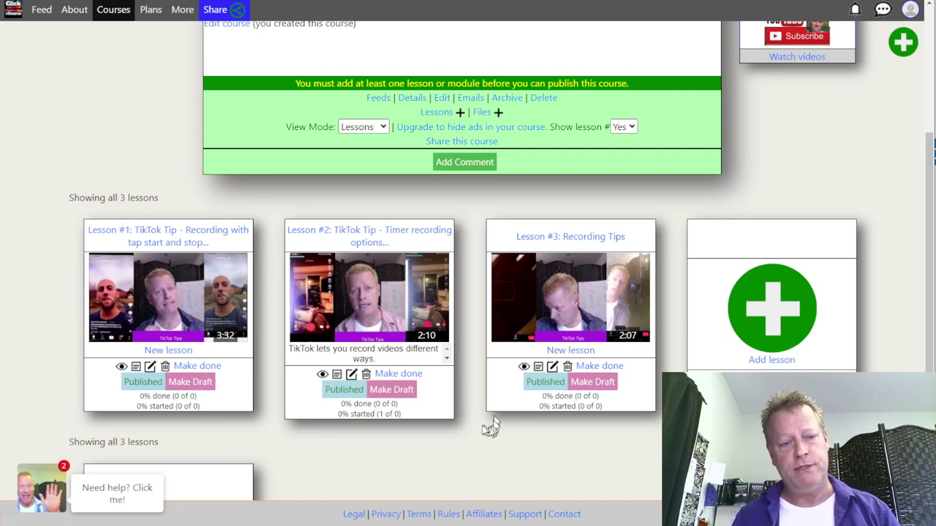
{"action": "scroll", "coordinate": [480, 428], "scroll_direction": "down", "scroll_amount": 2}
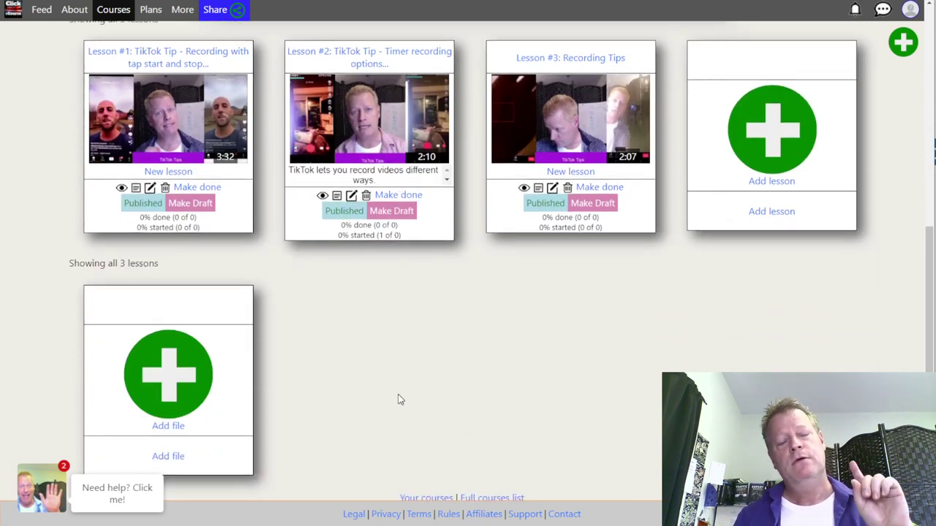
{"action": "scroll", "coordinate": [398, 398], "scroll_direction": "up", "scroll_amount": 3}
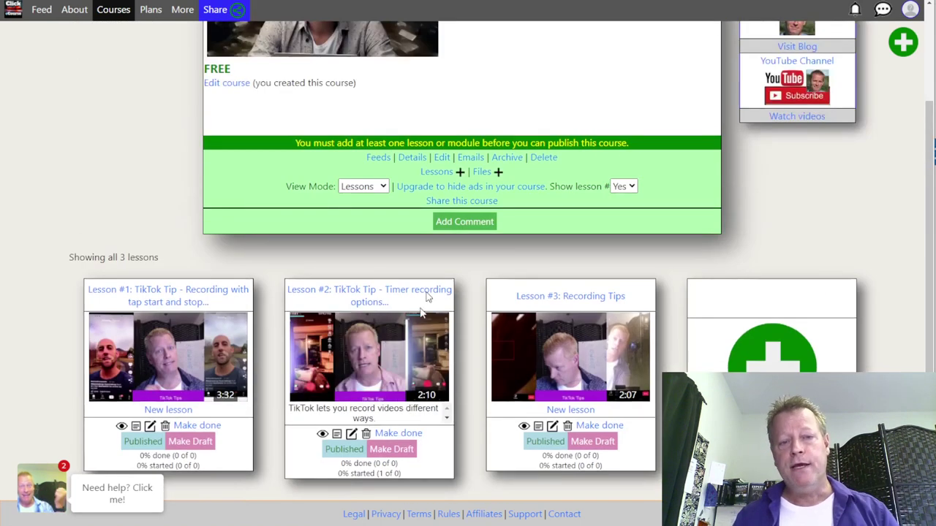
{"action": "scroll", "coordinate": [471, 330], "scroll_direction": "up", "scroll_amount": 2}
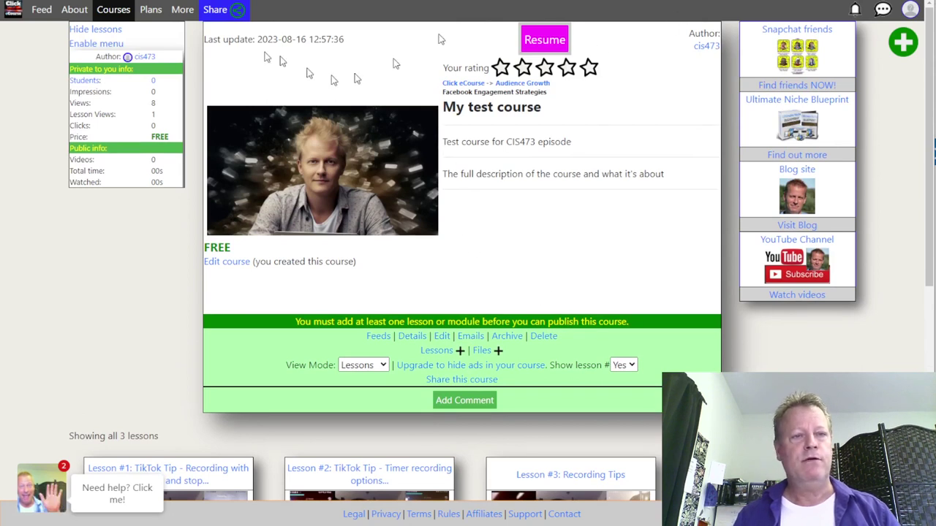
{"action": "right_click", "coordinate": [218, 13]}
{"action": "left_click", "coordinate": [499, 194]}
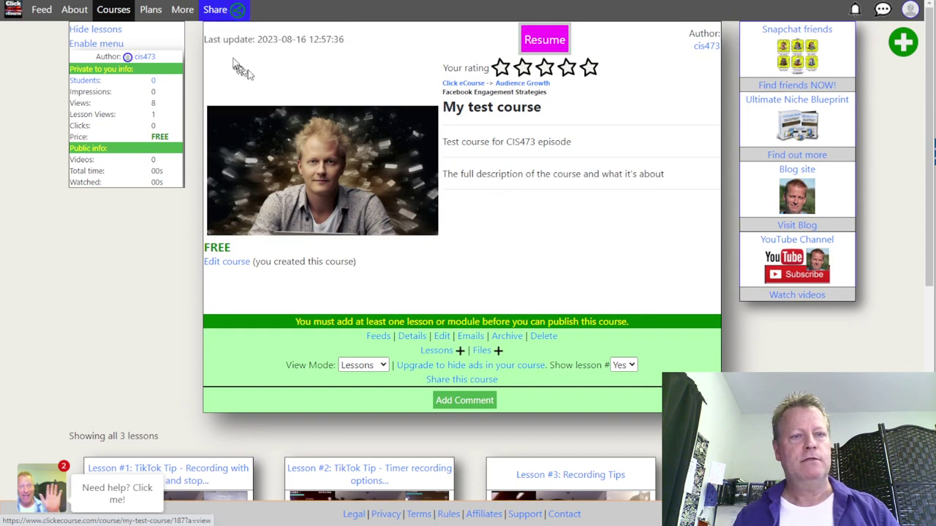
{"action": "left_click", "coordinate": [216, 12]}
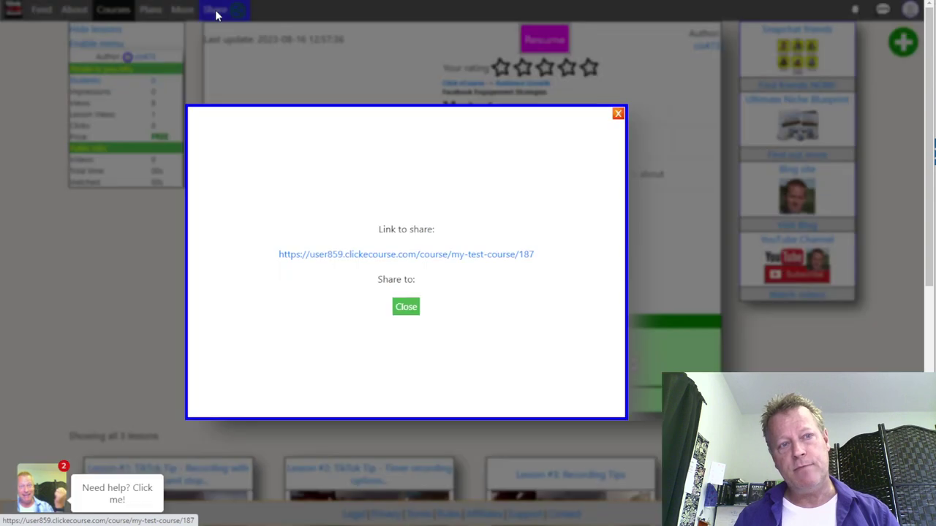
{"action": "right_click", "coordinate": [371, 252]}
{"action": "left_click", "coordinate": [432, 288]}
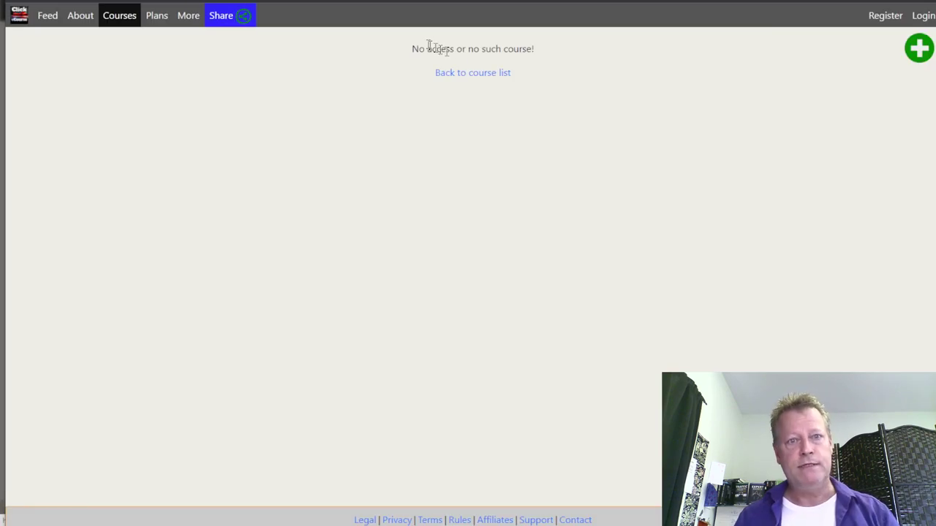
Step: Read what a logged-out visitor gets from the share link, return to the course window and close the sharing dialog
{"action": "left_click_drag", "start_coordinate": [425, 49], "coordinate": [515, 52]}
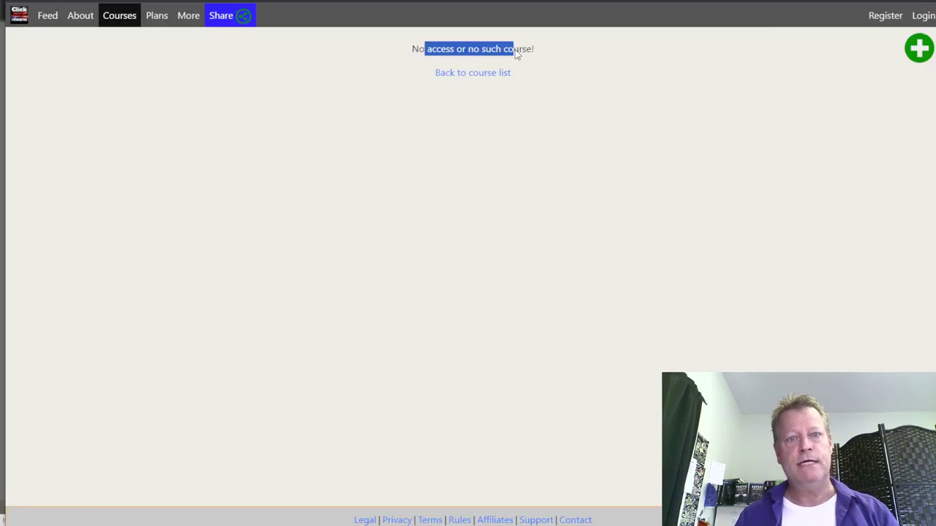
{"action": "left_click", "coordinate": [560, 71]}
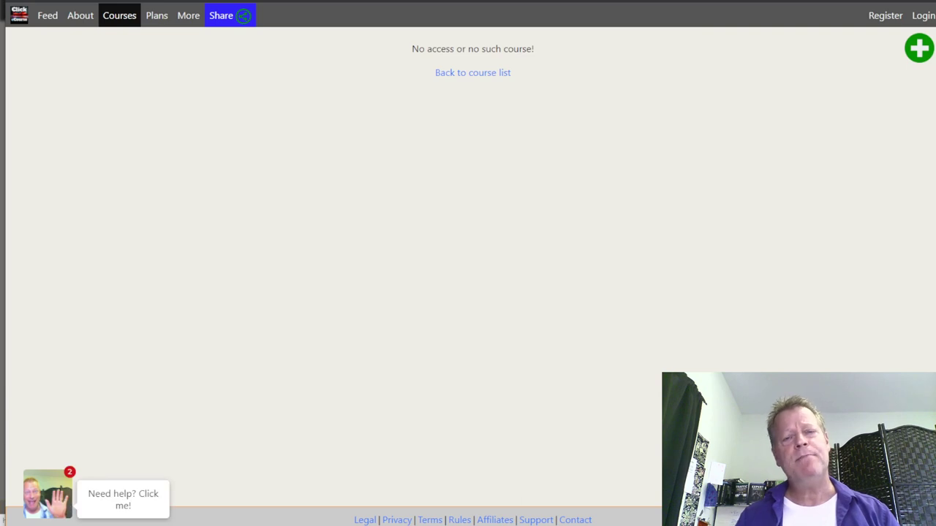
{"action": "key", "text": "alt+Tab"}
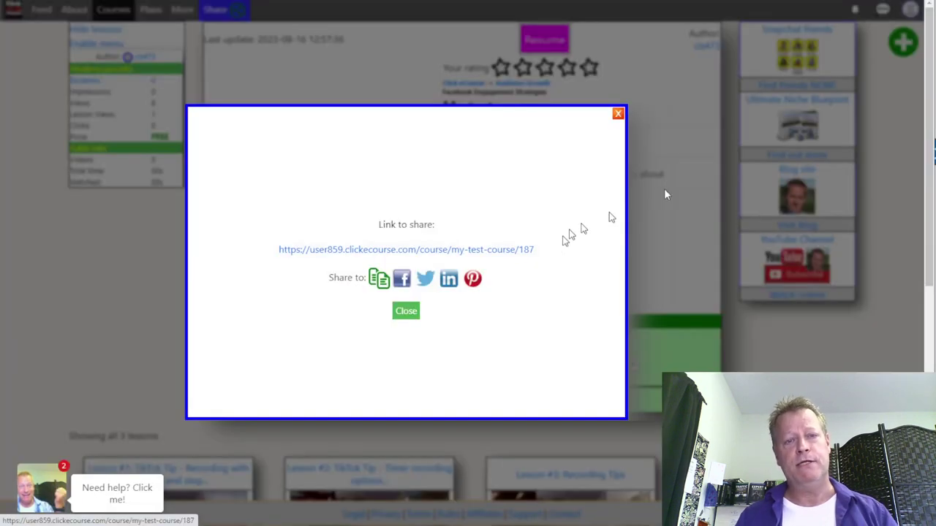
{"action": "left_click", "coordinate": [405, 310]}
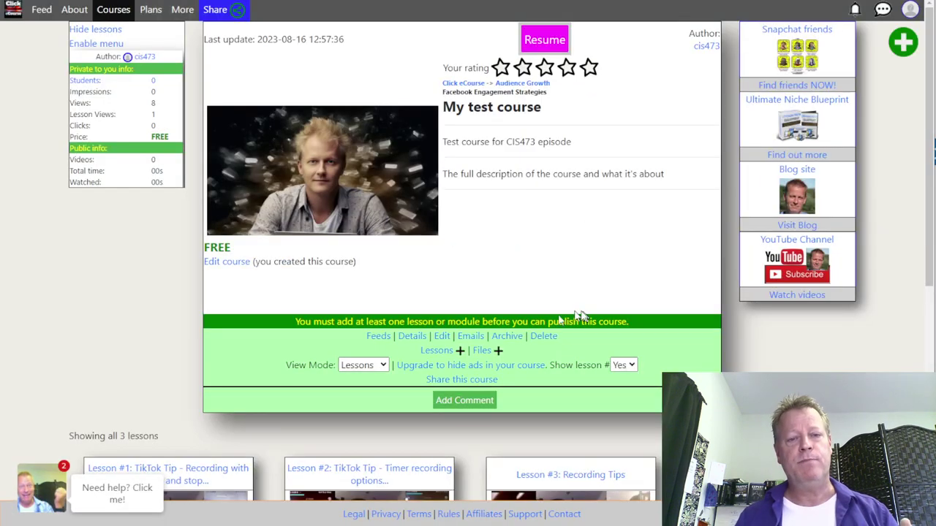
Step: Open My test course for editing and set its Access to "Unlisted: Can only access with special link"
{"action": "left_click", "coordinate": [442, 337]}
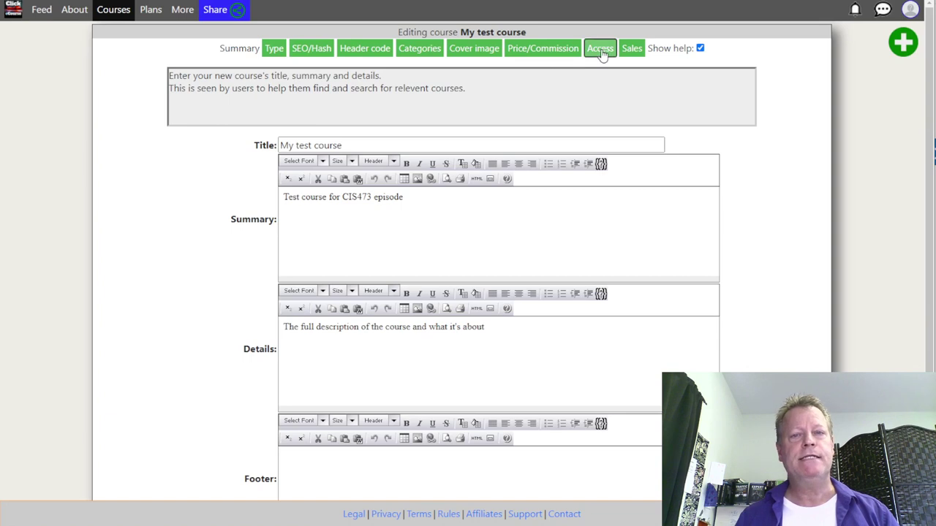
{"action": "left_click", "coordinate": [601, 49]}
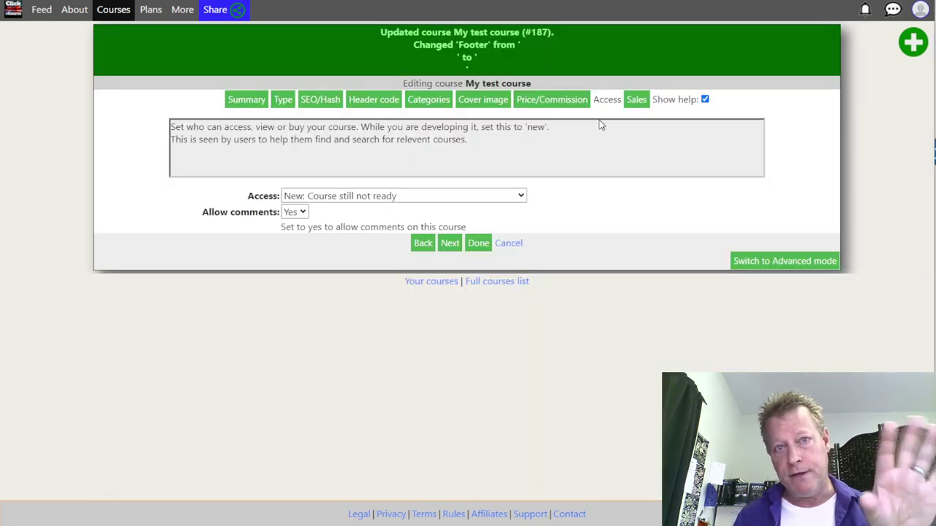
{"action": "left_click", "coordinate": [330, 195]}
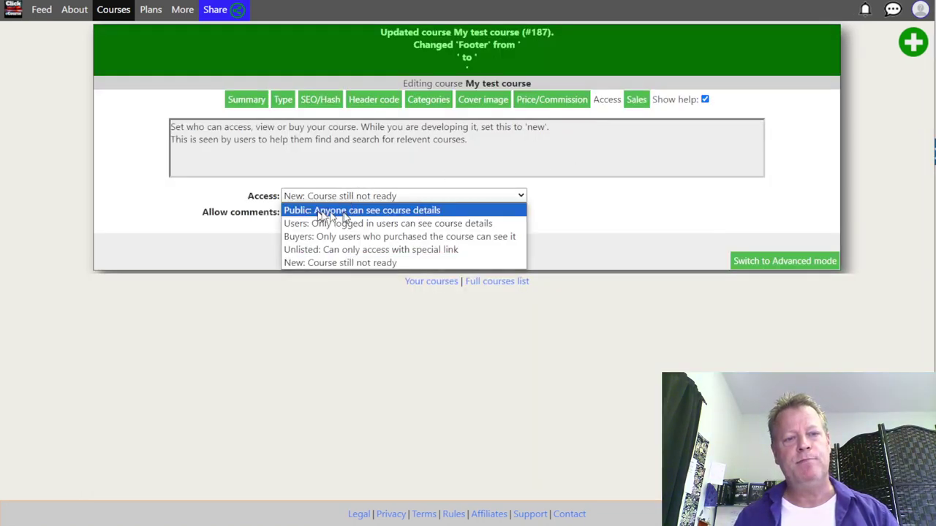
{"action": "left_click", "coordinate": [381, 250]}
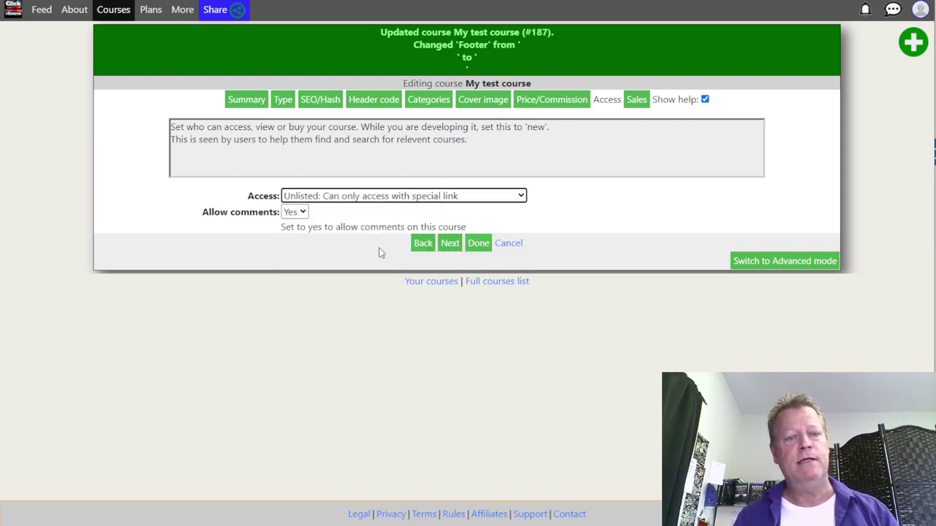
Step: Save My test course with its Access set to "Unlisted: Can only access with special link"
{"action": "left_click", "coordinate": [478, 246]}
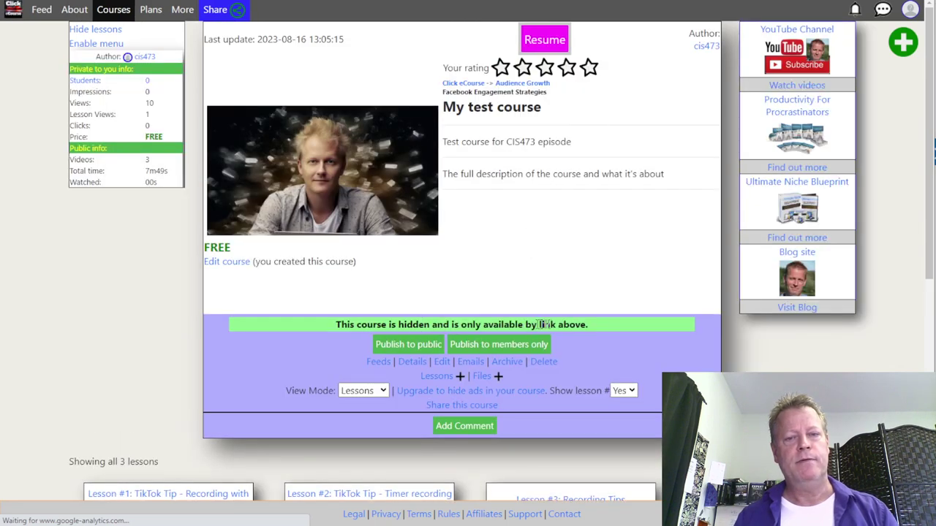
{"action": "key", "text": "alt+Tab"}
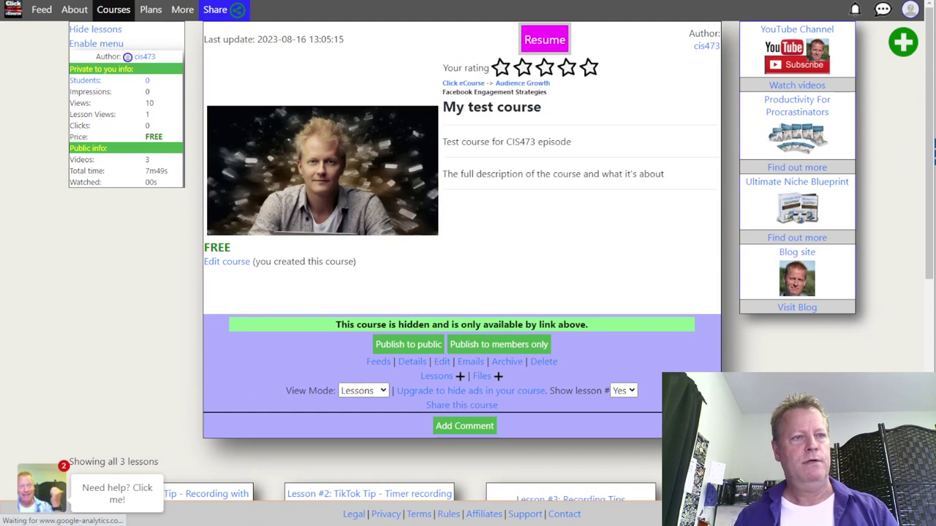
{"action": "key", "text": "alt+Tab"}
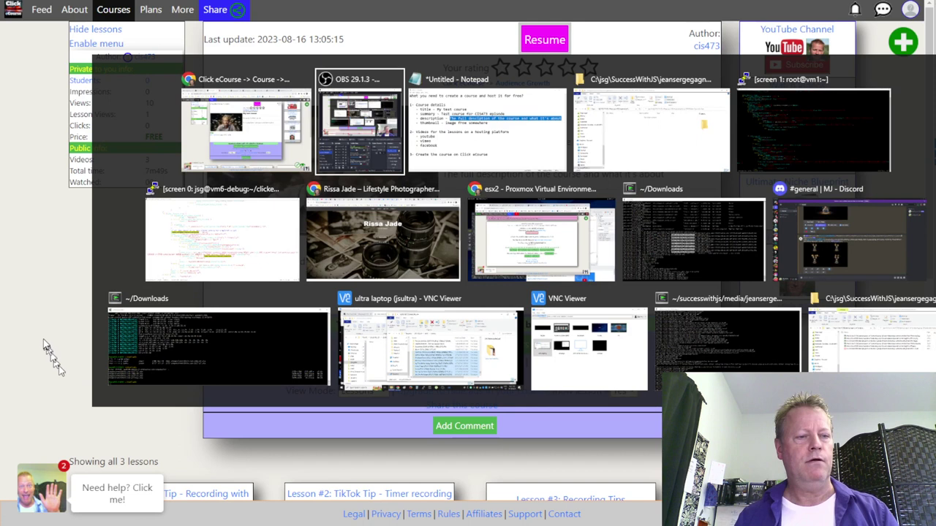
{"action": "key", "text": "Escape"}
Step: Bring up the share link for My test course and open it in an incognito window
{"action": "left_click", "coordinate": [223, 16]}
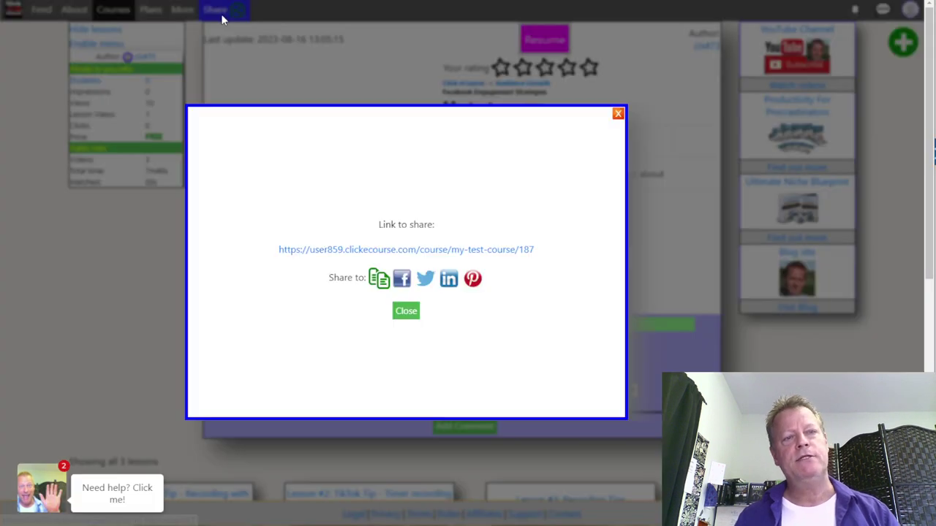
{"action": "right_click", "coordinate": [441, 251]}
{"action": "key", "text": "Escape"}
{"action": "right_click", "coordinate": [406, 253]}
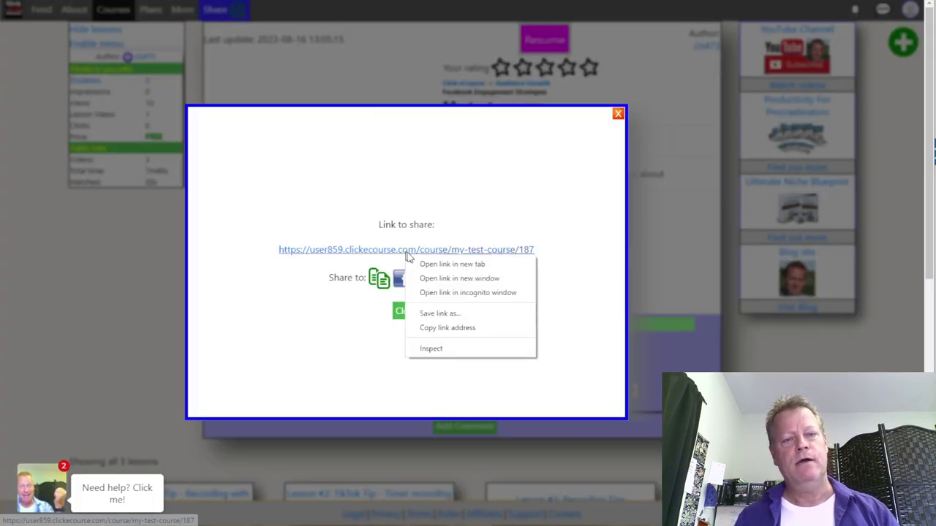
{"action": "left_click", "coordinate": [462, 293]}
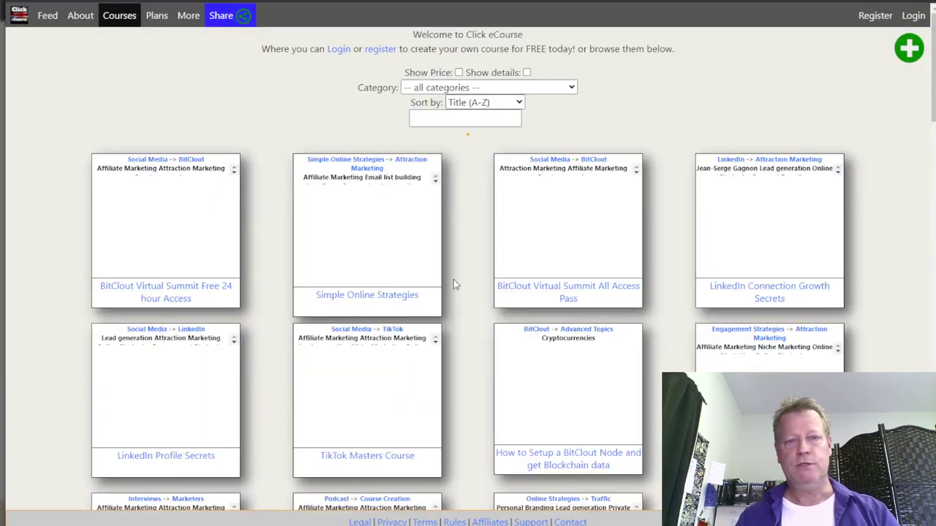
Step: Browse the full course list as a logged-out visitor, then return to the course window and close the sharing dialog
{"action": "scroll", "coordinate": [470, 293], "scroll_direction": "down", "scroll_amount": 7}
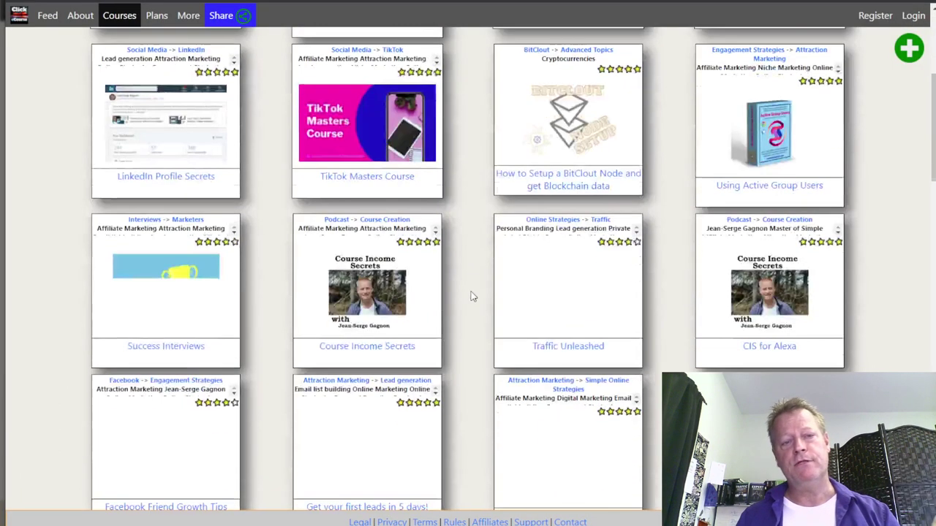
{"action": "scroll", "coordinate": [471, 297], "scroll_direction": "down", "scroll_amount": 10}
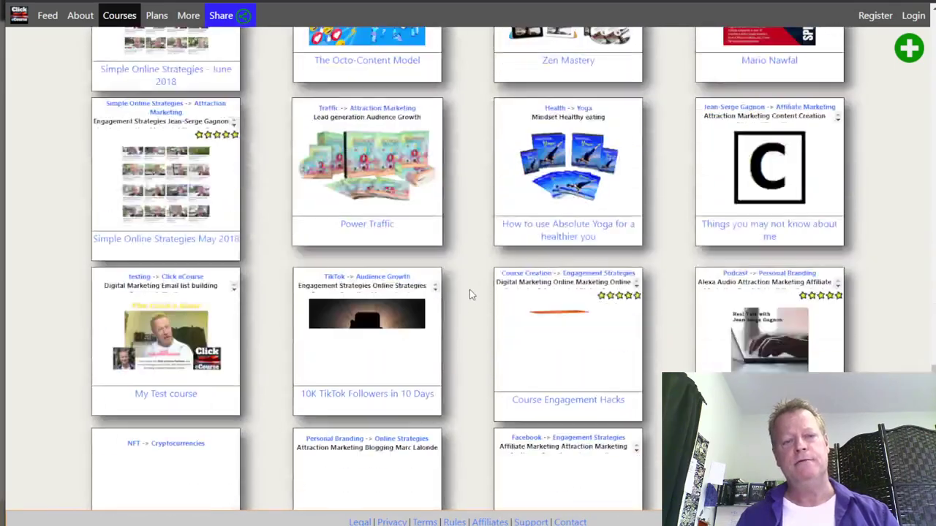
{"action": "scroll", "coordinate": [470, 295], "scroll_direction": "down", "scroll_amount": 15}
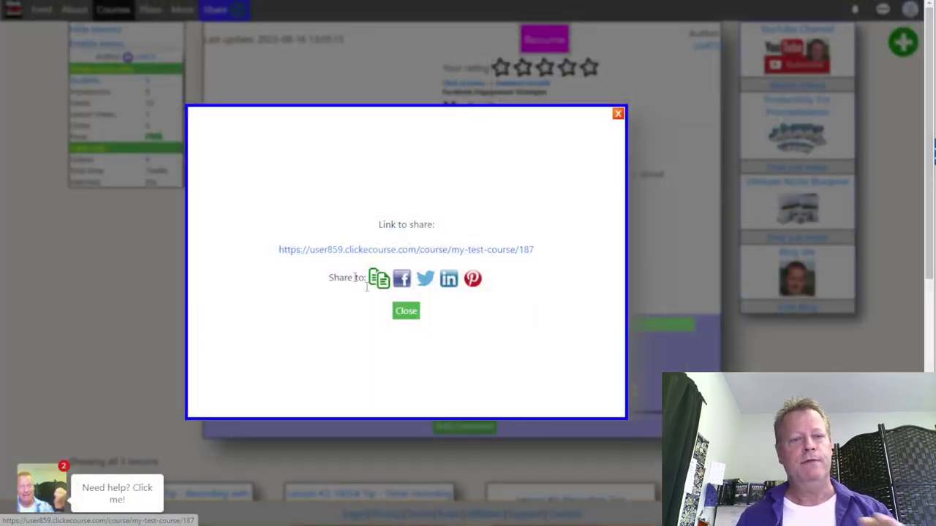
{"action": "left_click", "coordinate": [405, 310]}
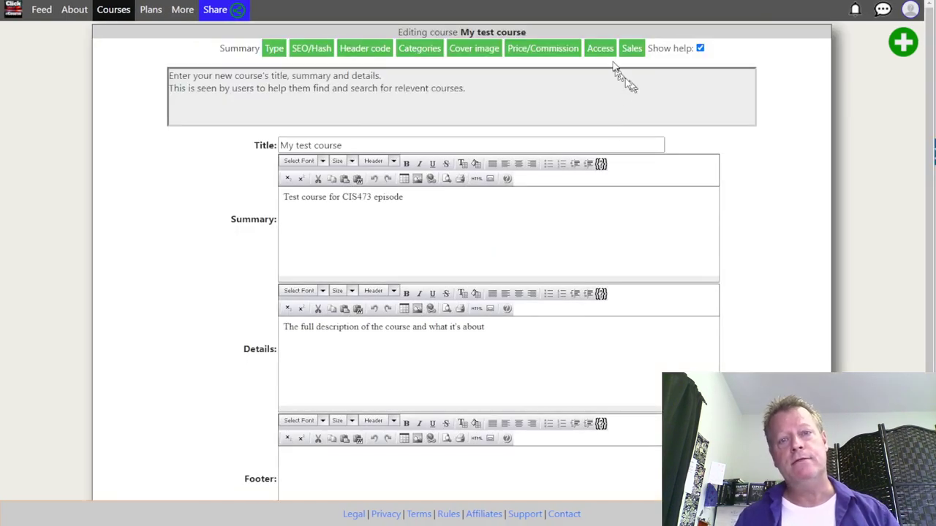
Step: Set My test course's Access to "Users: Only logged in users can see course details", accept the warning and save
{"action": "left_click", "coordinate": [601, 50]}
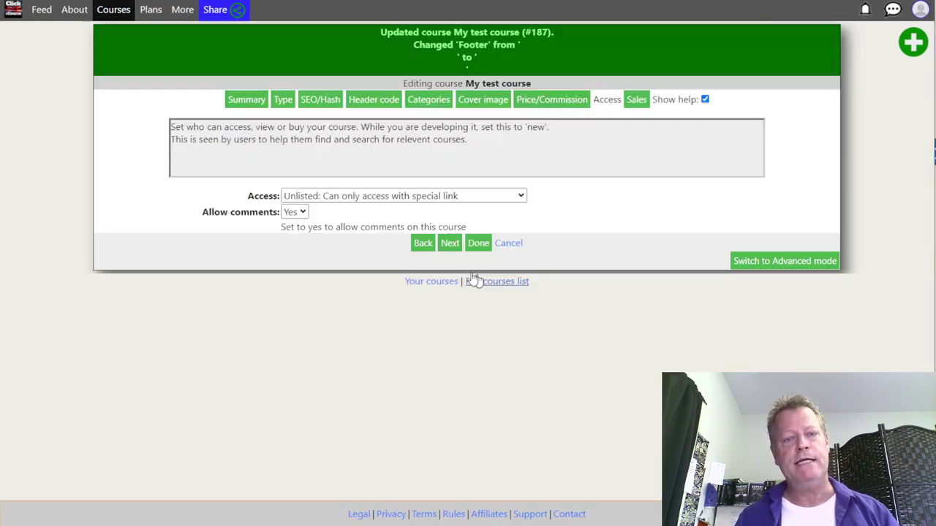
{"action": "left_click", "coordinate": [367, 201]}
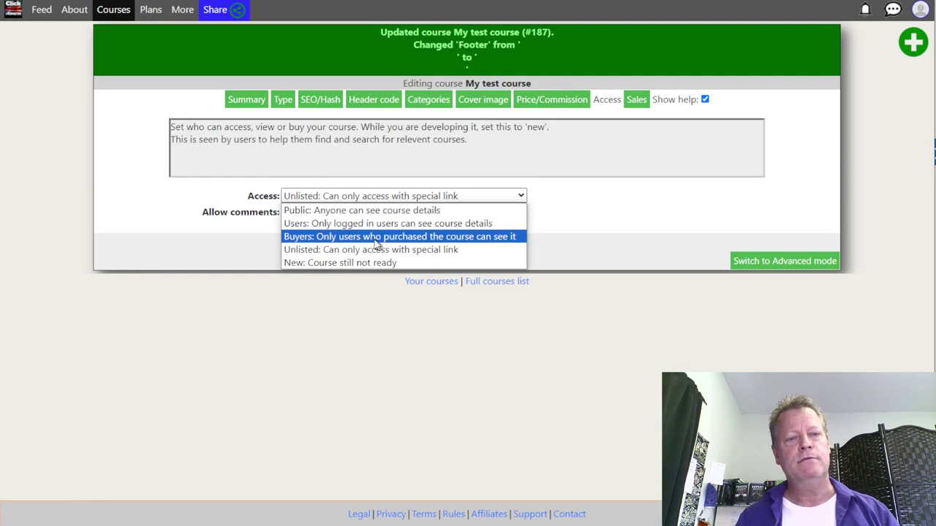
{"action": "left_click", "coordinate": [362, 226]}
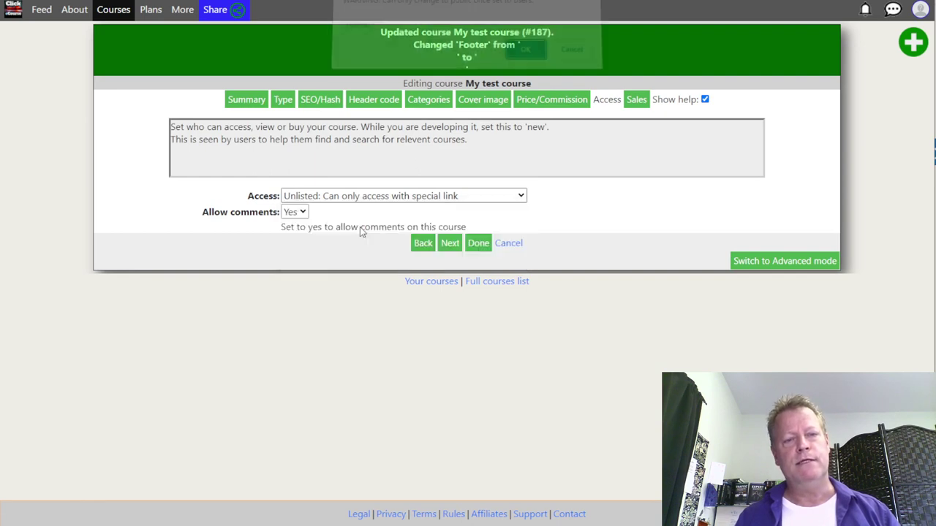
{"action": "left_click", "coordinate": [524, 58]}
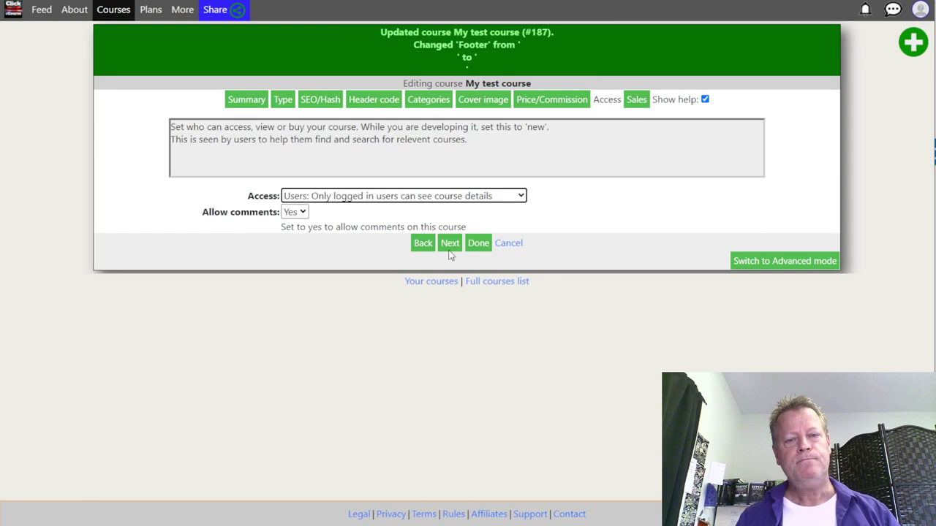
{"action": "left_click", "coordinate": [475, 244]}
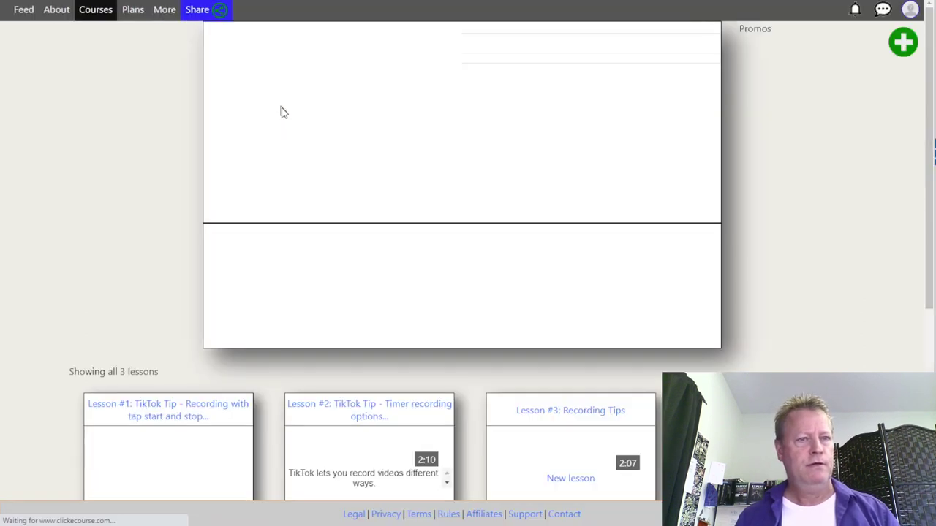
Step: Check the share link for the members-only course in an incognito window and close the sharing dialog
{"action": "right_click", "coordinate": [226, 12]}
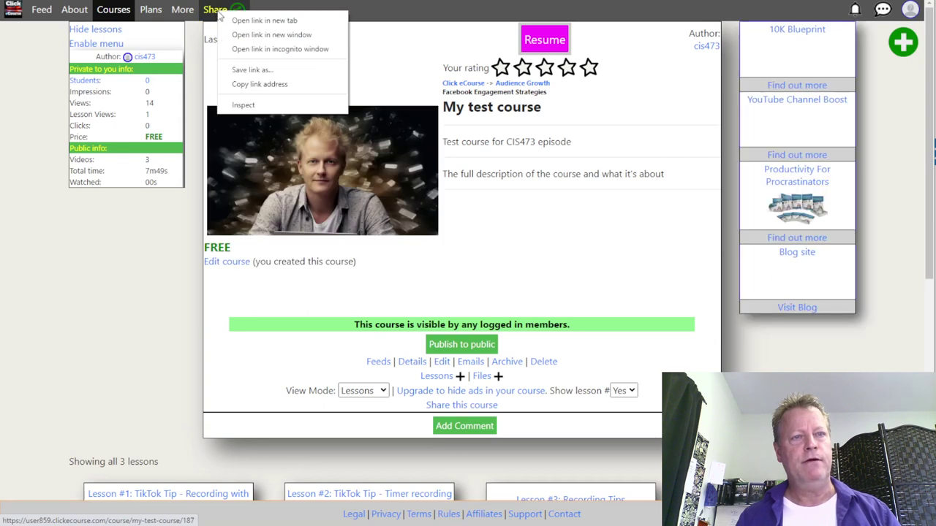
{"action": "left_click", "coordinate": [216, 10]}
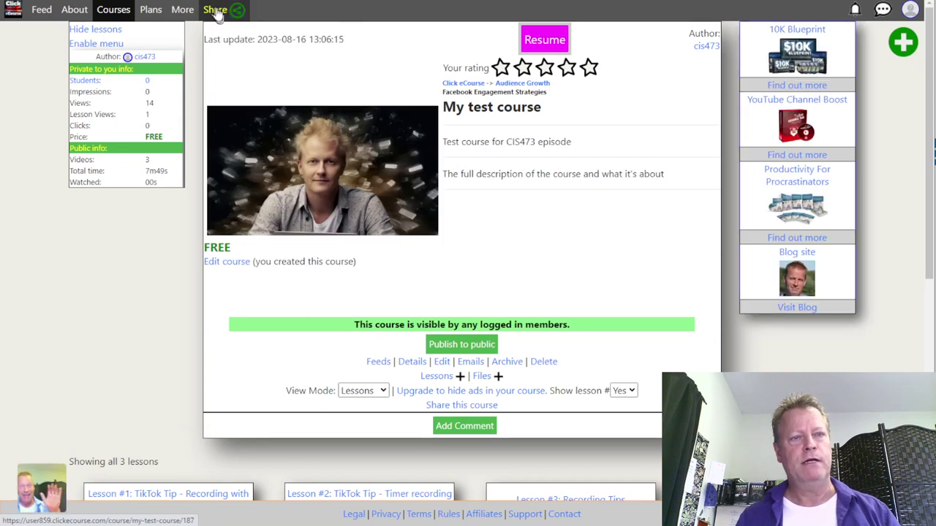
{"action": "right_click", "coordinate": [386, 250]}
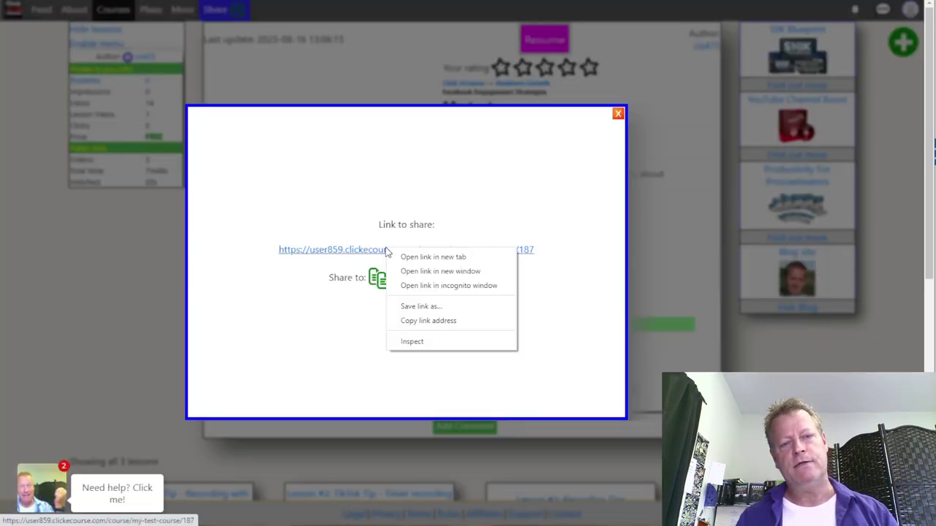
{"action": "left_click", "coordinate": [404, 286]}
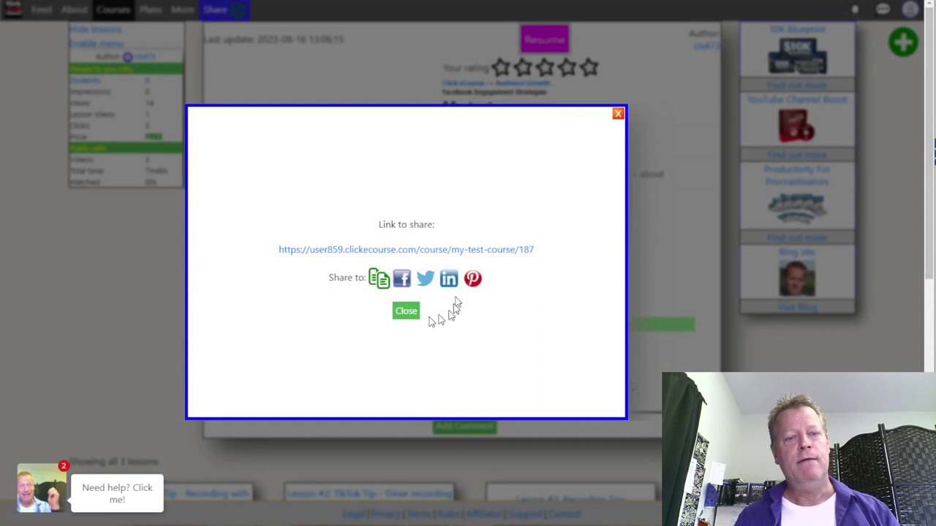
{"action": "left_click", "coordinate": [406, 311]}
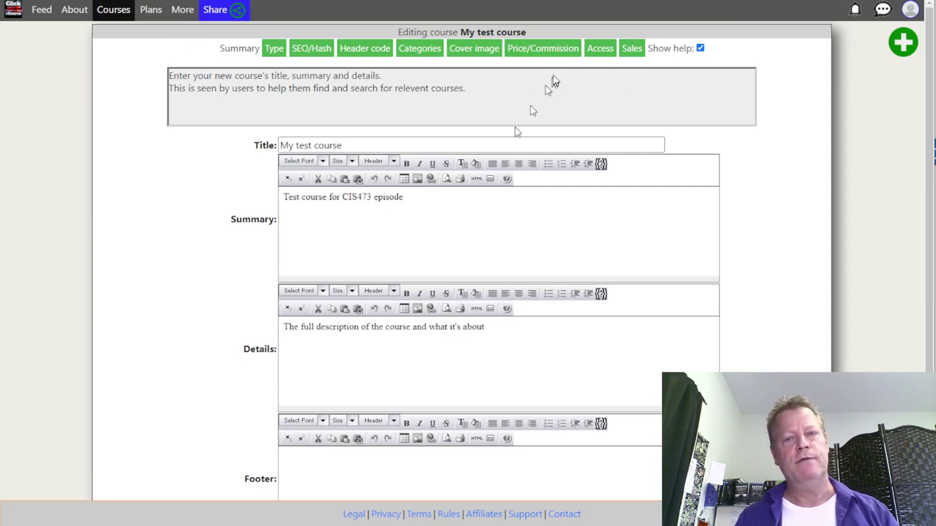
Step: Open My test course for editing, set its Access to "Public: Anyone can see course details", accept the warning and save
{"action": "scroll", "coordinate": [527, 366], "scroll_direction": "down", "scroll_amount": 2}
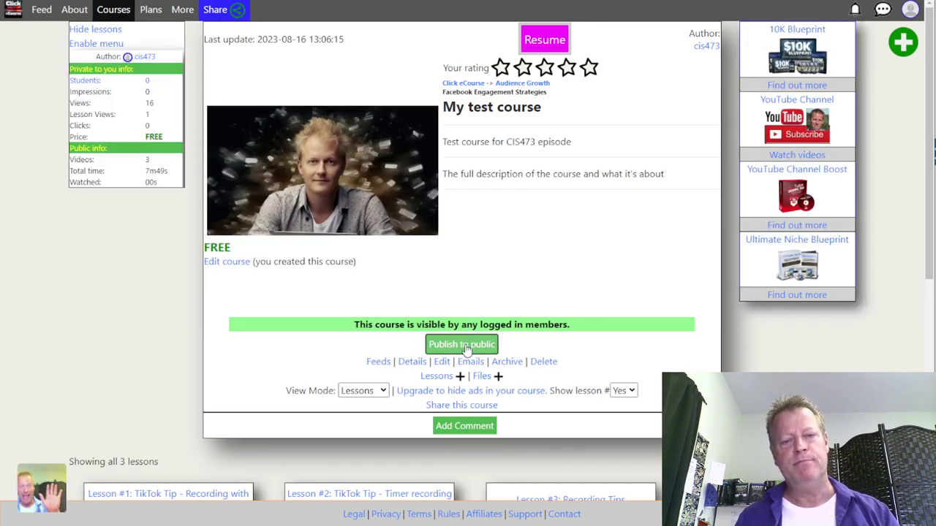
{"action": "left_click", "coordinate": [466, 348]}
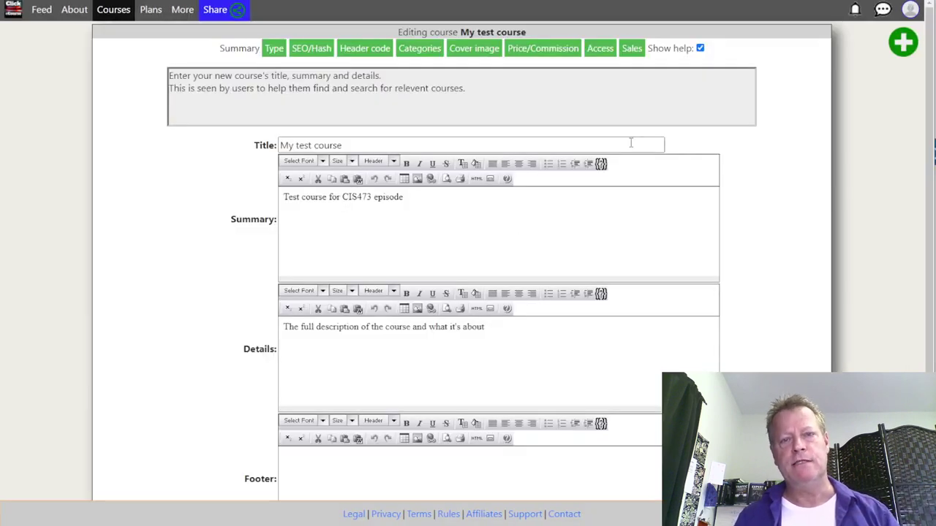
{"action": "left_click", "coordinate": [604, 50]}
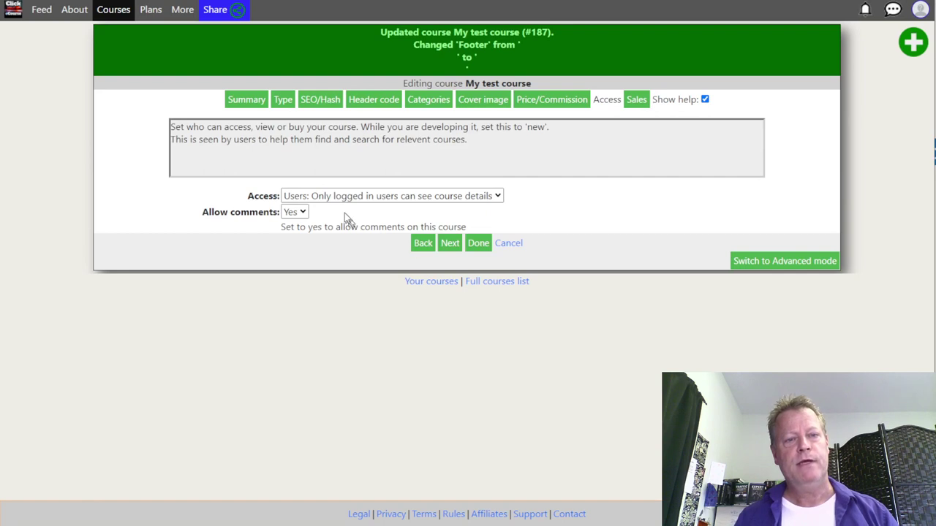
{"action": "left_click", "coordinate": [347, 196]}
{"action": "left_click", "coordinate": [350, 209]}
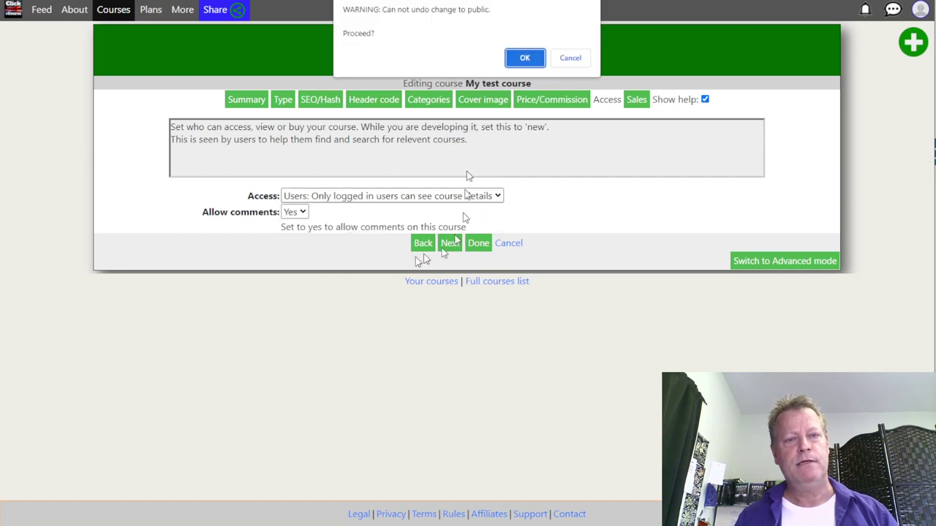
{"action": "left_click", "coordinate": [524, 58]}
{"action": "left_click", "coordinate": [476, 246]}
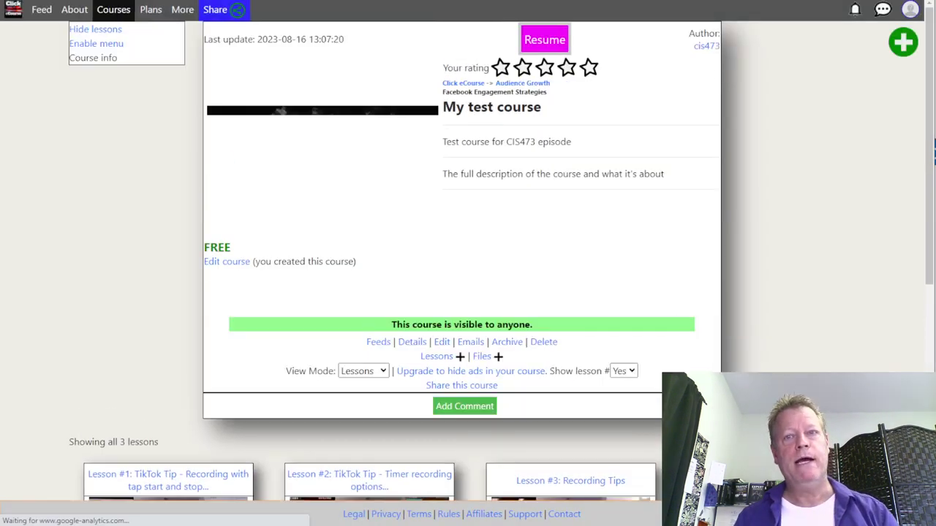
Step: Open the public course's share link in an incognito window and review the course page and lessons as a logged-out visitor
{"action": "left_click", "coordinate": [218, 11]}
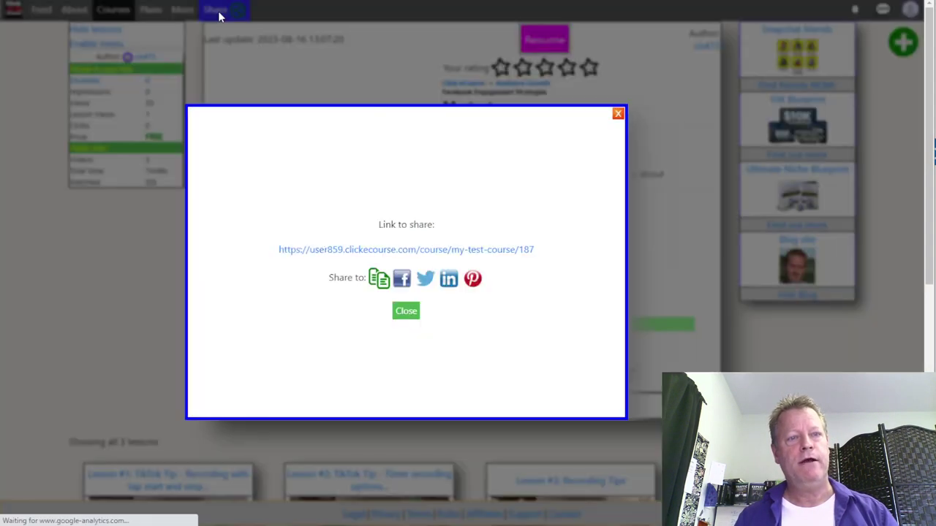
{"action": "right_click", "coordinate": [462, 253]}
{"action": "left_click", "coordinate": [500, 294]}
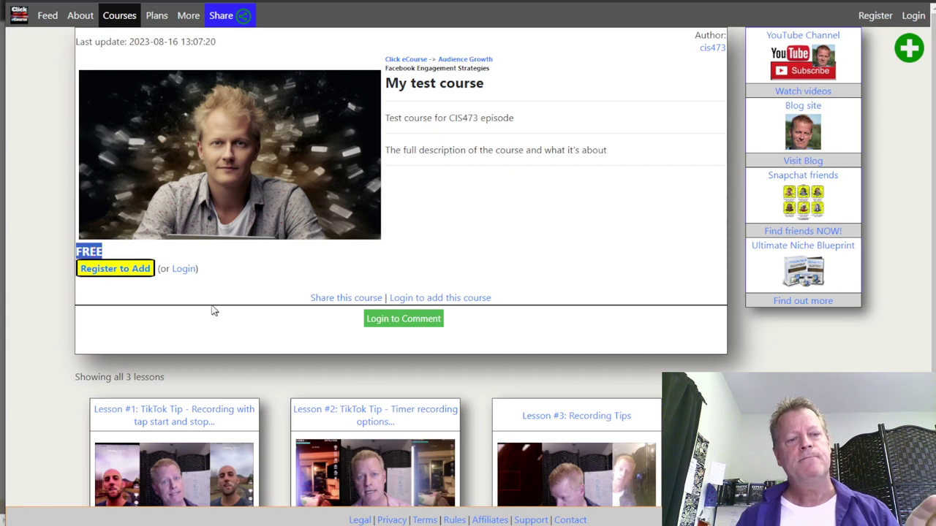
{"action": "scroll", "coordinate": [212, 311], "scroll_direction": "down", "scroll_amount": 1}
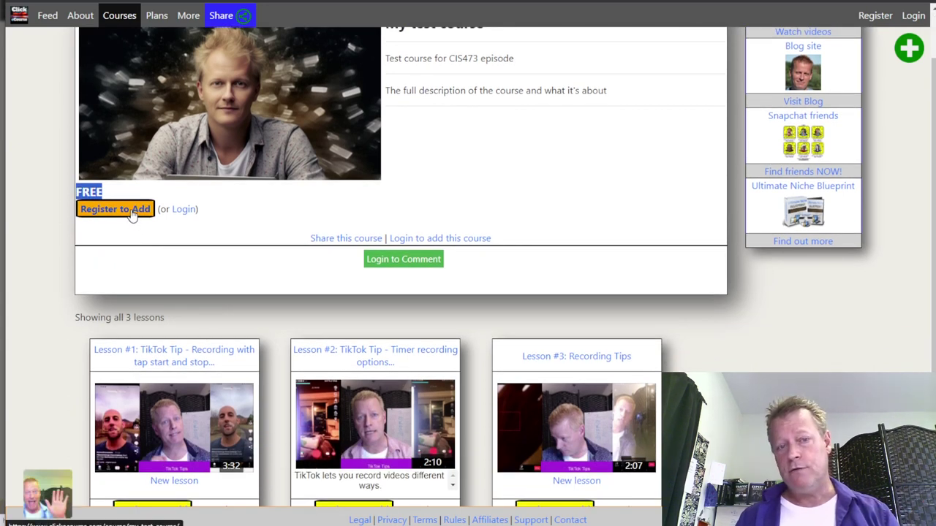
{"action": "scroll", "coordinate": [163, 288], "scroll_direction": "down", "scroll_amount": 1}
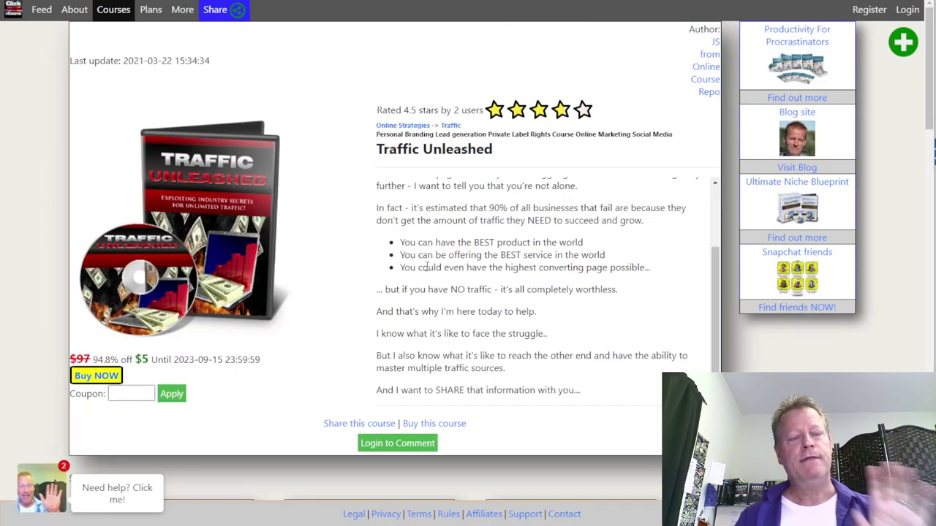
Step: Look through the Traffic Unleashed course page, its price and its list of lessons as an example of a paid course
{"action": "scroll", "coordinate": [427, 266], "scroll_direction": "down", "scroll_amount": 5}
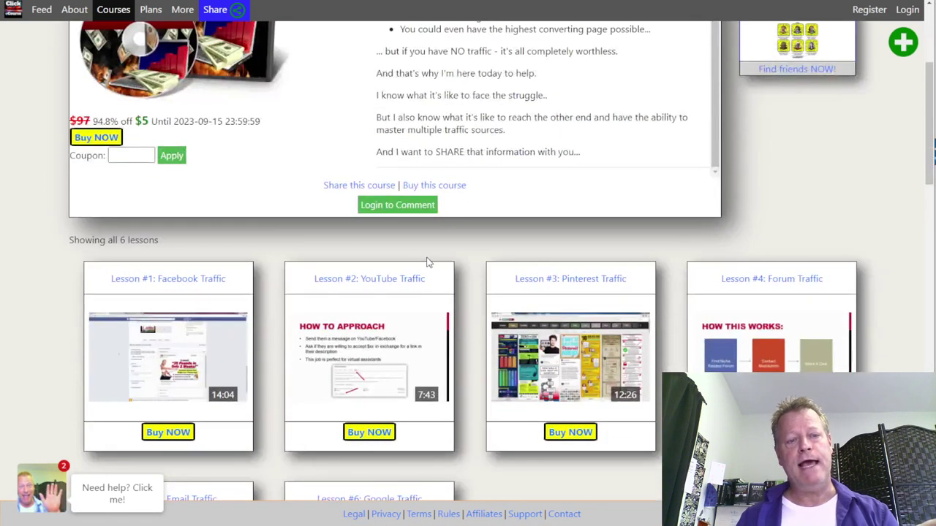
{"action": "scroll", "coordinate": [429, 262], "scroll_direction": "down", "scroll_amount": 2}
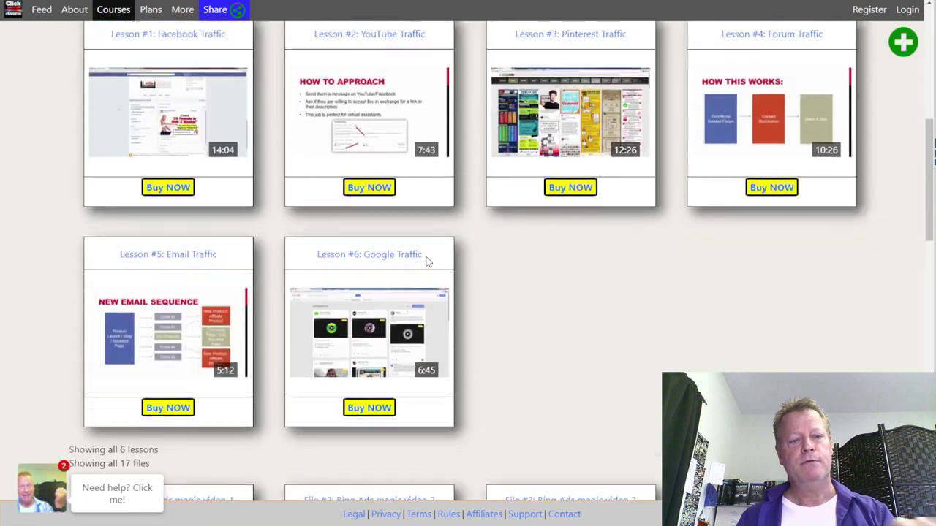
{"action": "scroll", "coordinate": [428, 259], "scroll_direction": "up", "scroll_amount": 7}
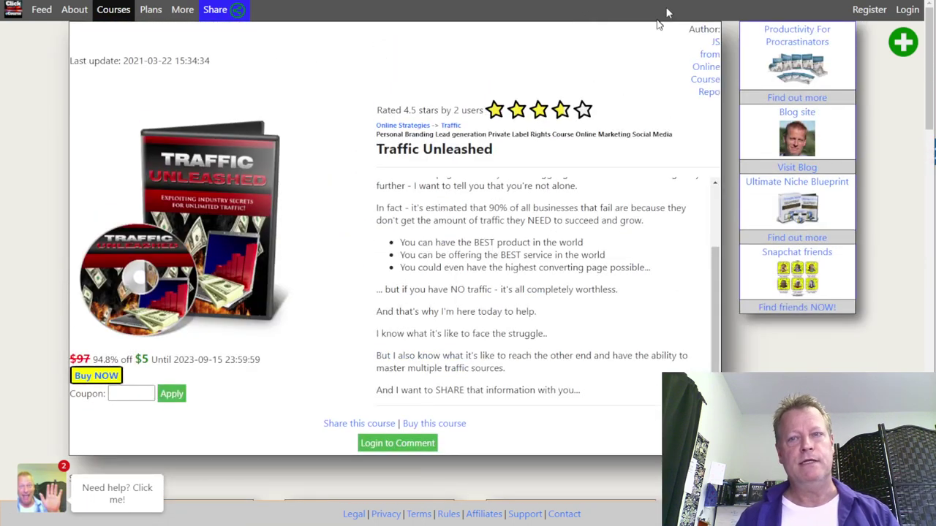
Step: Open the share link for Traffic Unleashed in an incognito window and go to the full course list there
{"action": "left_click", "coordinate": [220, 10]}
{"action": "right_click", "coordinate": [422, 251]}
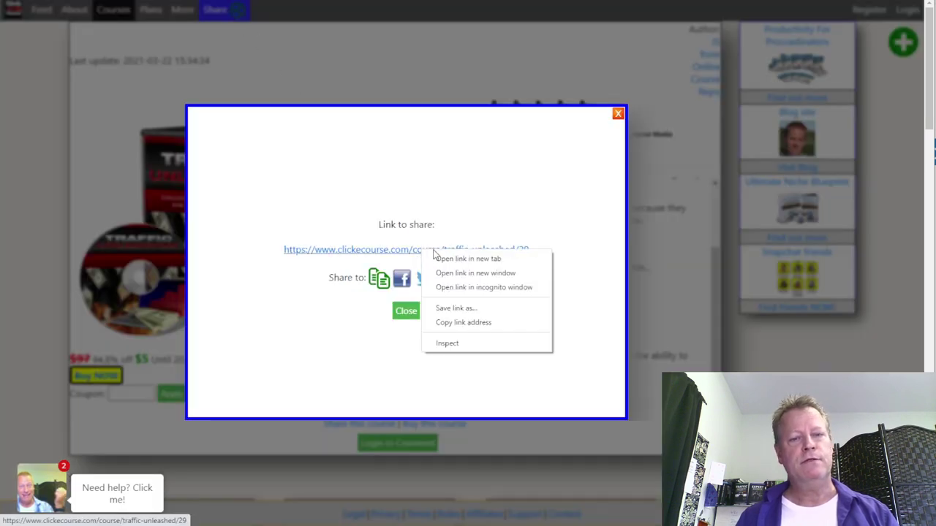
{"action": "left_click", "coordinate": [473, 289]}
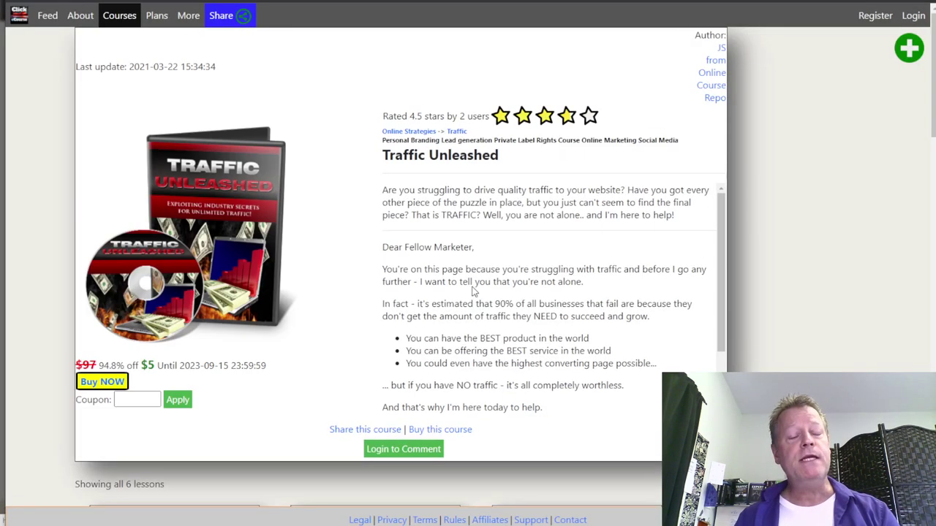
{"action": "left_click", "coordinate": [111, 22]}
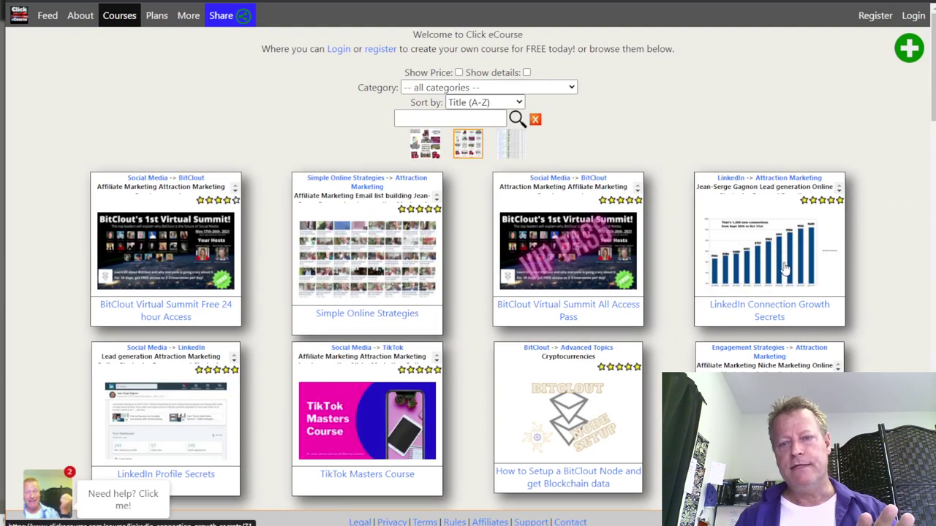
Step: Open the LinkedIn Connection Growth Secrets course and sample its 1.1 Introduction video and comments as a logged-out visitor
{"action": "left_click", "coordinate": [779, 276]}
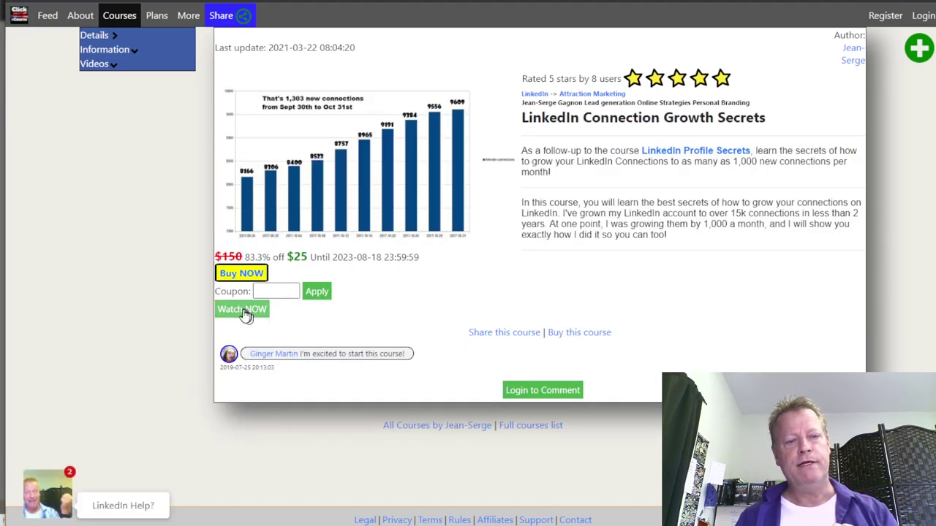
{"action": "left_click", "coordinate": [113, 65]}
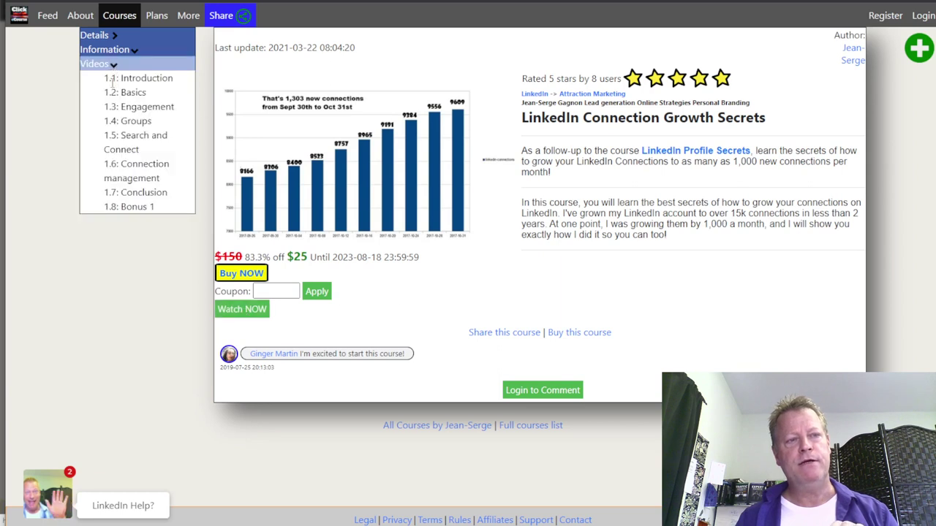
{"action": "left_click", "coordinate": [129, 86]}
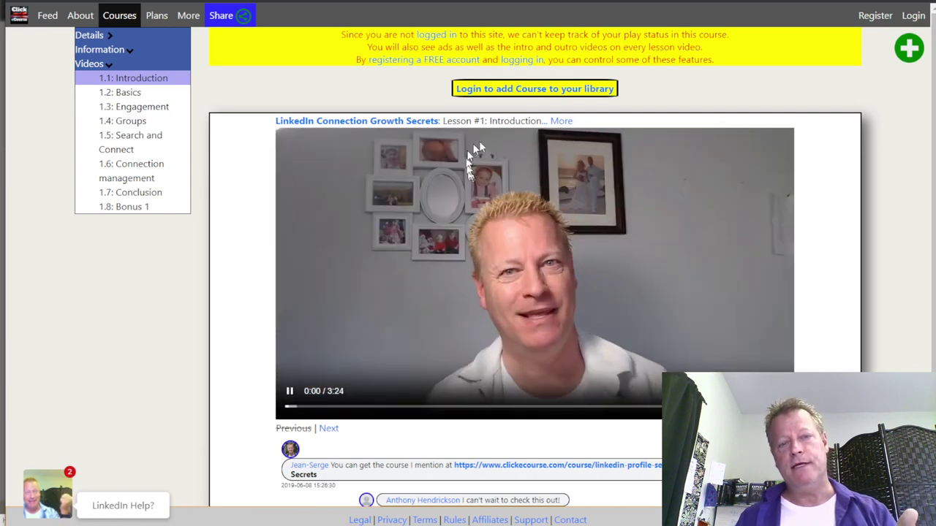
{"action": "left_click", "coordinate": [475, 344]}
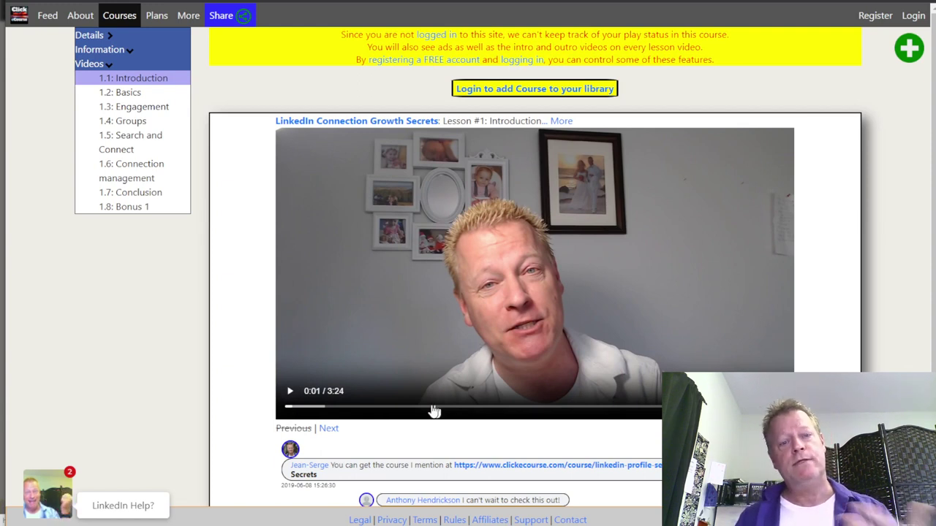
{"action": "left_click", "coordinate": [377, 407]}
{"action": "left_click_drag", "start_coordinate": [445, 412], "coordinate": [507, 412]}
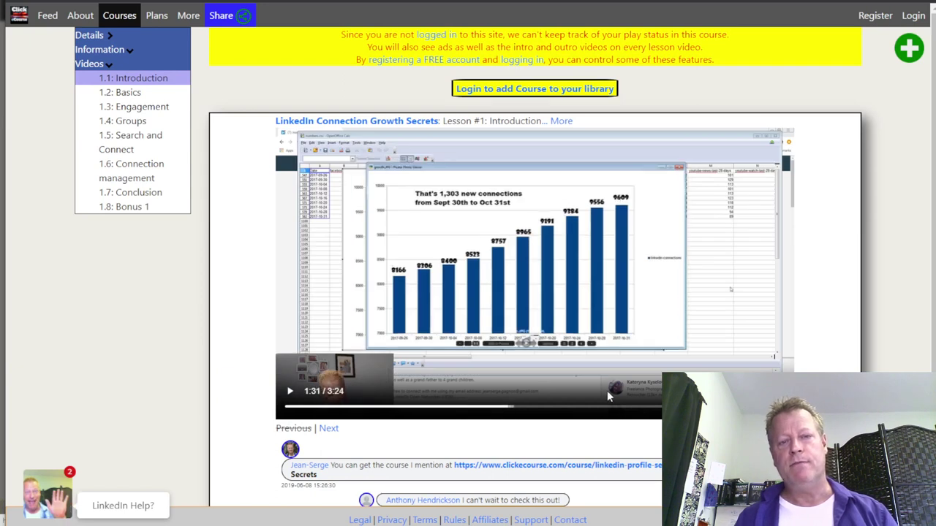
{"action": "scroll", "coordinate": [291, 329], "scroll_direction": "down", "scroll_amount": 1}
{"action": "scroll", "coordinate": [292, 329], "scroll_direction": "down", "scroll_amount": 2}
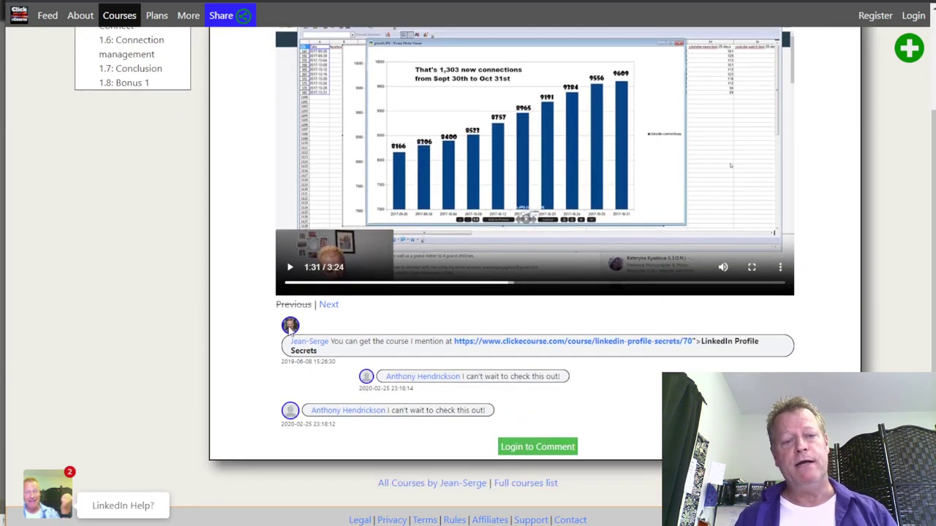
{"action": "scroll", "coordinate": [289, 293], "scroll_direction": "up", "scroll_amount": 3}
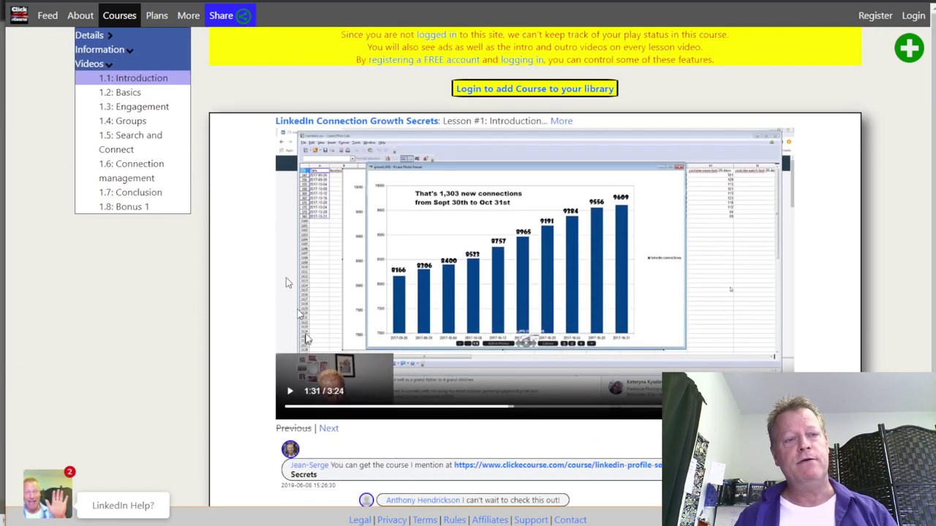
Step: Open lesson 1.2 Basics of the paid course and read the notice shown to logged-out visitors
{"action": "left_click", "coordinate": [132, 96]}
{"action": "left_click_drag", "start_coordinate": [438, 158], "coordinate": [599, 162]}
{"action": "left_click", "coordinate": [545, 169]}
{"action": "left_click_drag", "start_coordinate": [496, 158], "coordinate": [595, 161]}
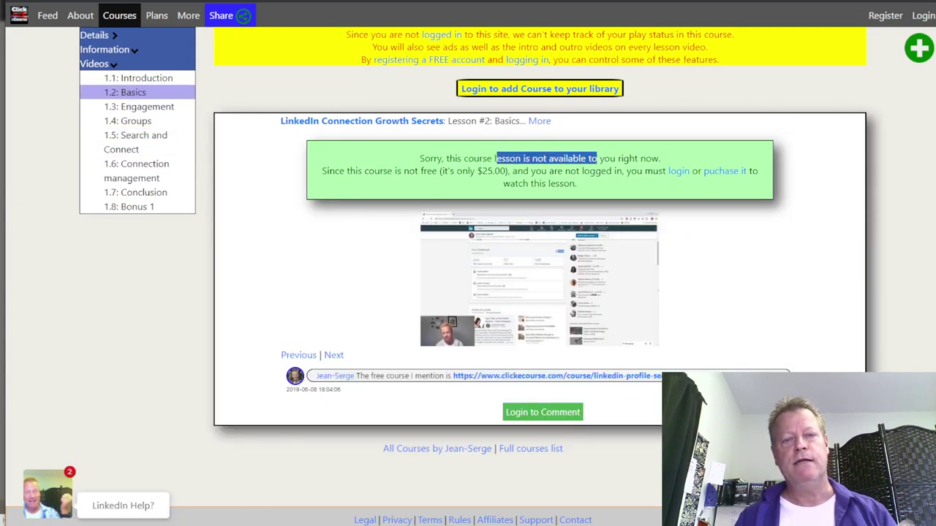
{"action": "left_click_drag", "start_coordinate": [457, 171], "coordinate": [547, 172]}
{"action": "left_click", "coordinate": [575, 176]}
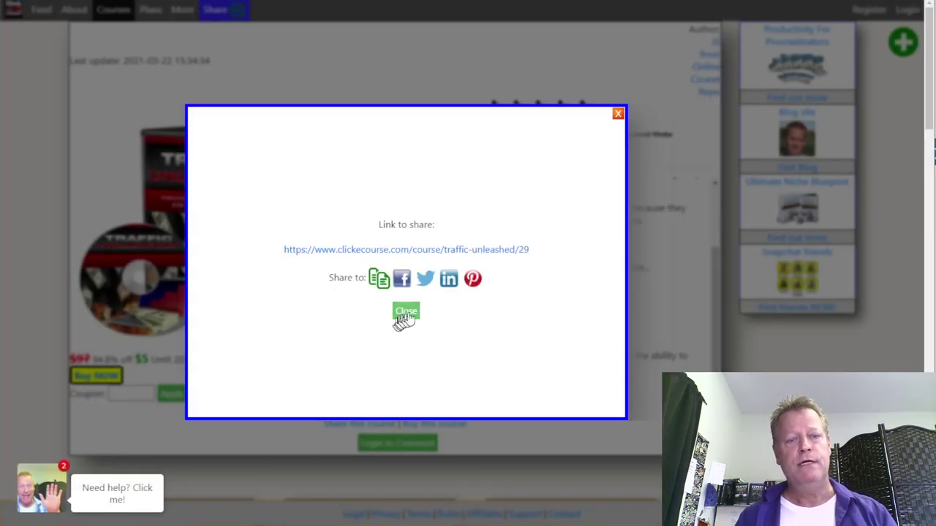
Step: Dismiss the share windows, open Lesson #1 of My test course for editing, set Free to Yes and save
{"action": "left_click", "coordinate": [405, 310]}
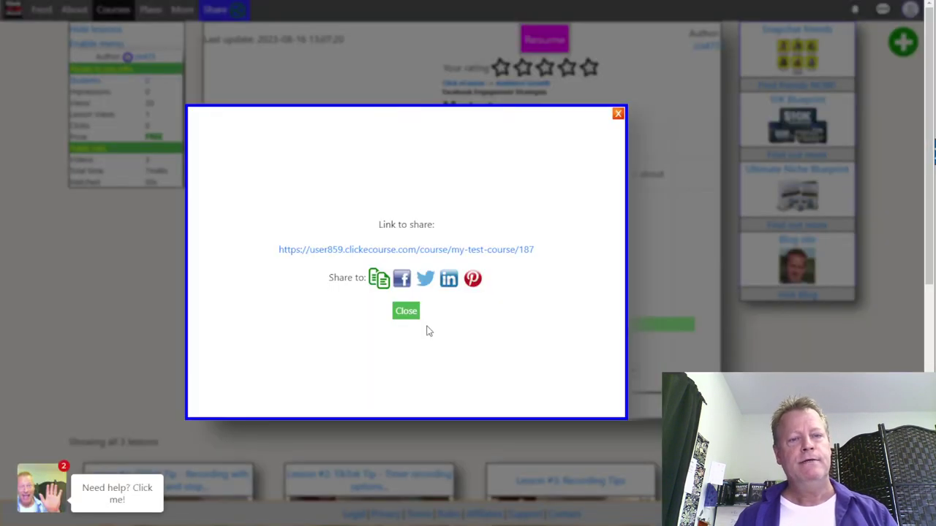
{"action": "left_click", "coordinate": [406, 310]}
{"action": "scroll", "coordinate": [467, 359], "scroll_direction": "down", "scroll_amount": 1}
{"action": "scroll", "coordinate": [461, 363], "scroll_direction": "down", "scroll_amount": 3}
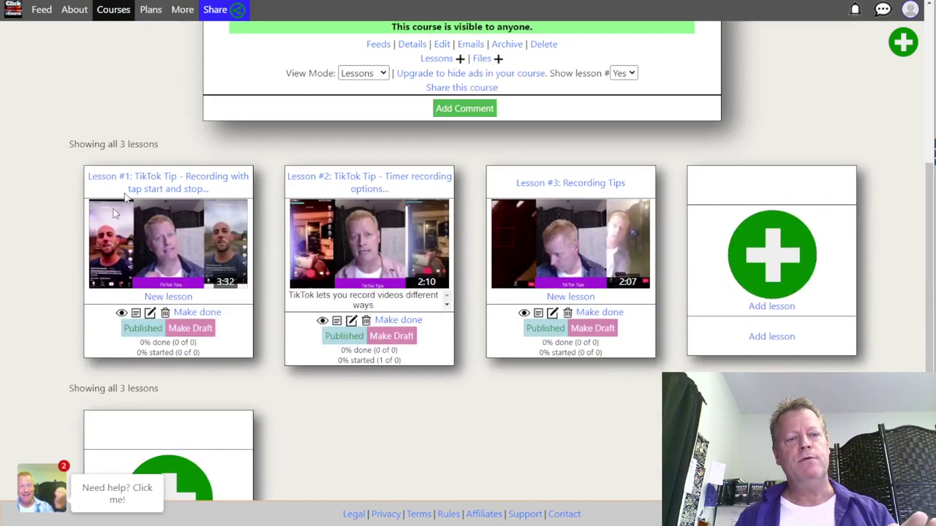
{"action": "mouse_move", "coordinate": [183, 239]}
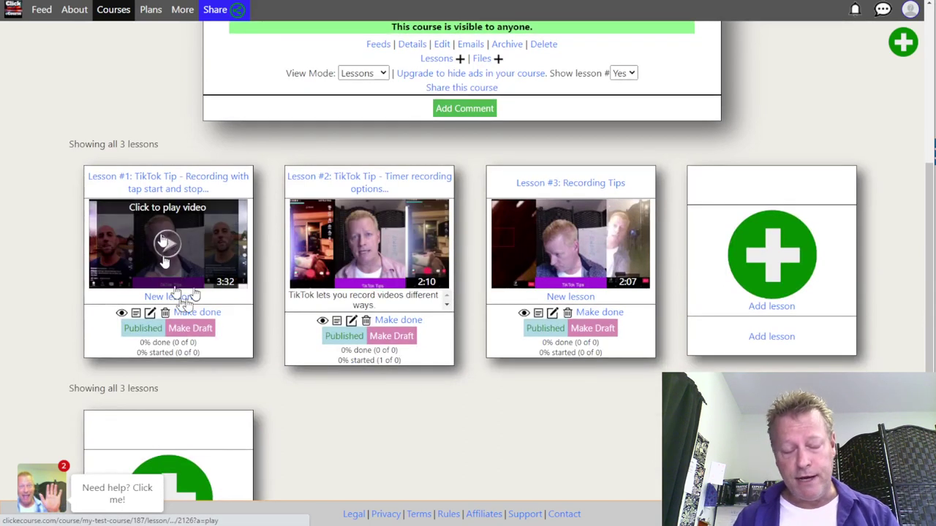
{"action": "left_click", "coordinate": [150, 313]}
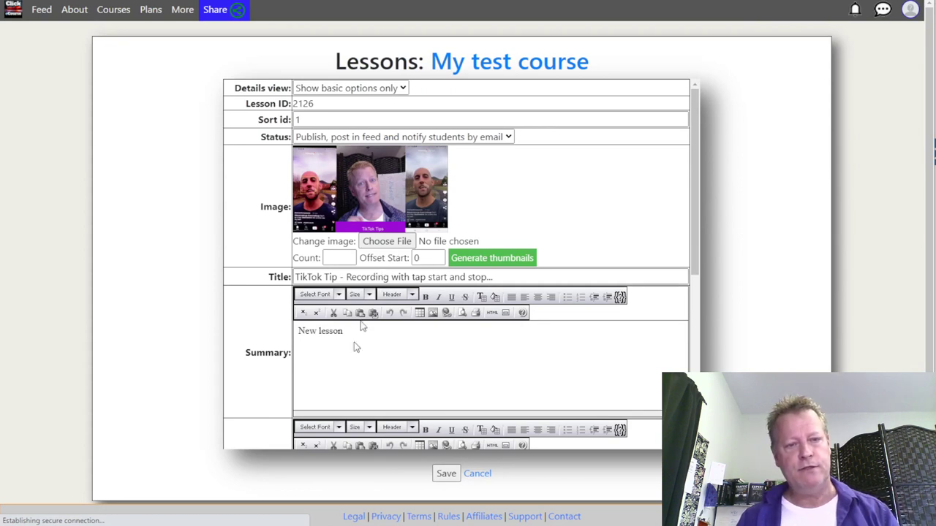
{"action": "scroll", "coordinate": [250, 297], "scroll_direction": "down", "scroll_amount": 5}
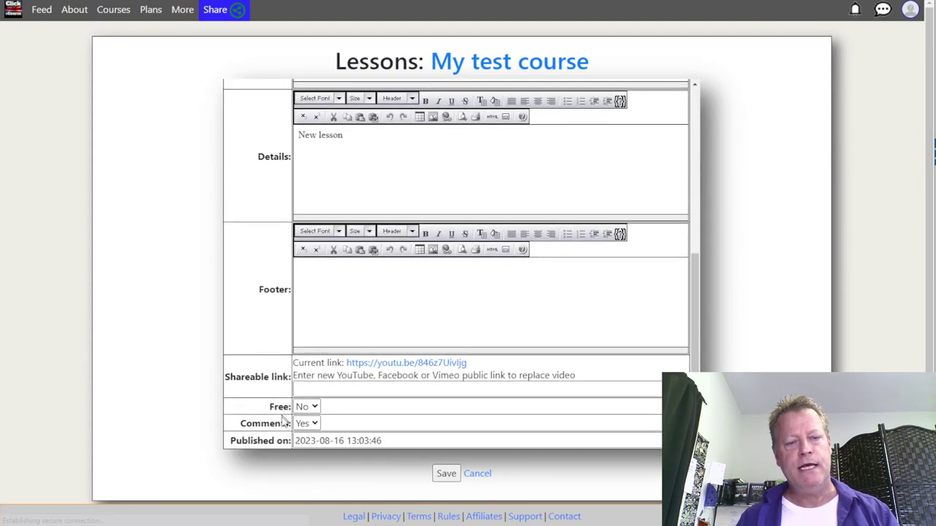
{"action": "left_click", "coordinate": [306, 408]}
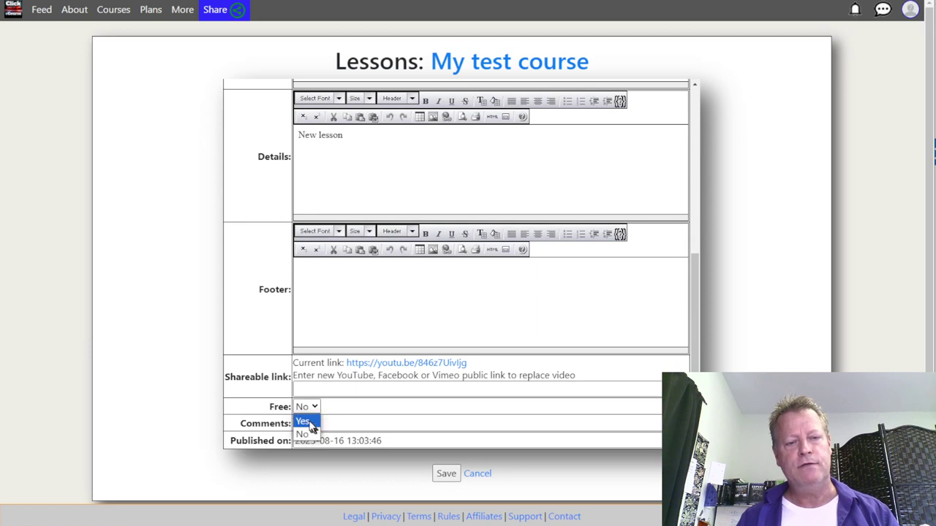
{"action": "left_click", "coordinate": [302, 422]}
{"action": "left_click", "coordinate": [446, 473]}
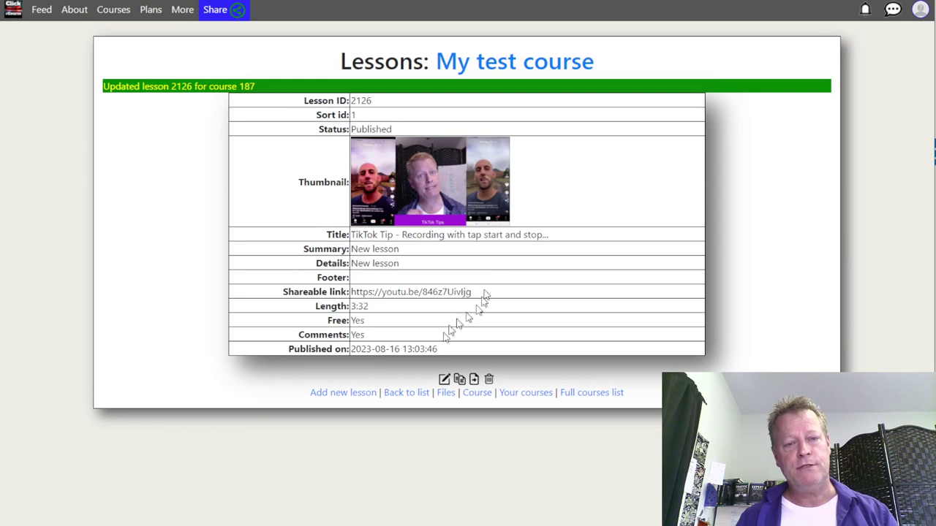
Step: Open My test course's share link in an incognito window and compare how its lessons are offered to a logged-out visitor
{"action": "left_click", "coordinate": [477, 395]}
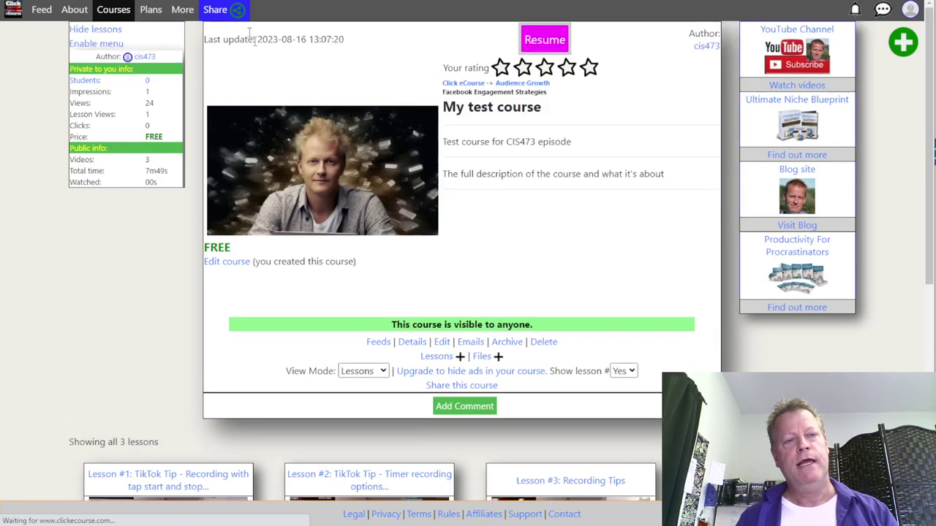
{"action": "left_click", "coordinate": [220, 10]}
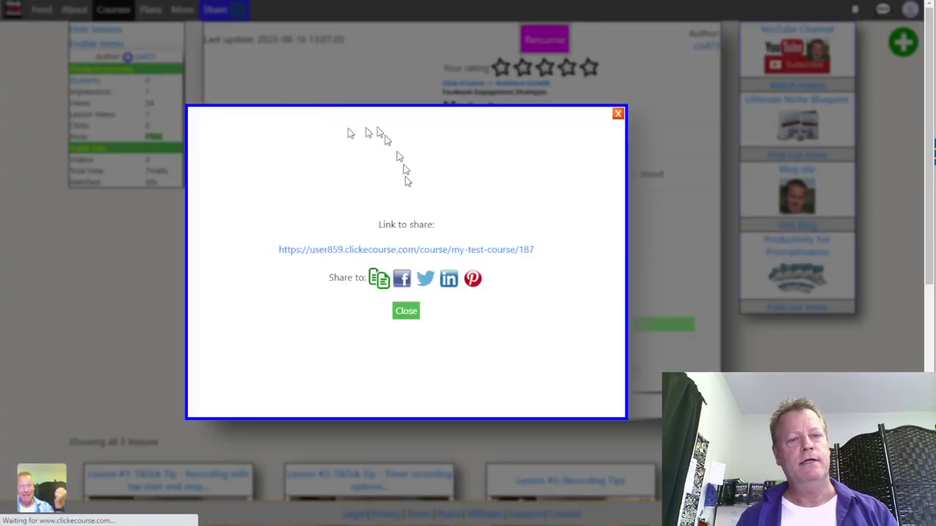
{"action": "right_click", "coordinate": [408, 253]}
{"action": "left_click", "coordinate": [460, 293]}
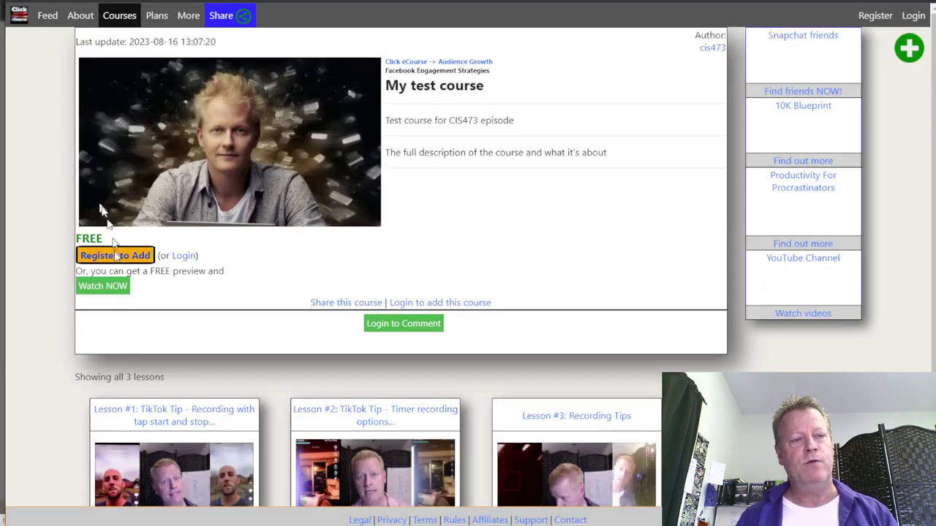
{"action": "scroll", "coordinate": [102, 289], "scroll_direction": "down", "scroll_amount": 2}
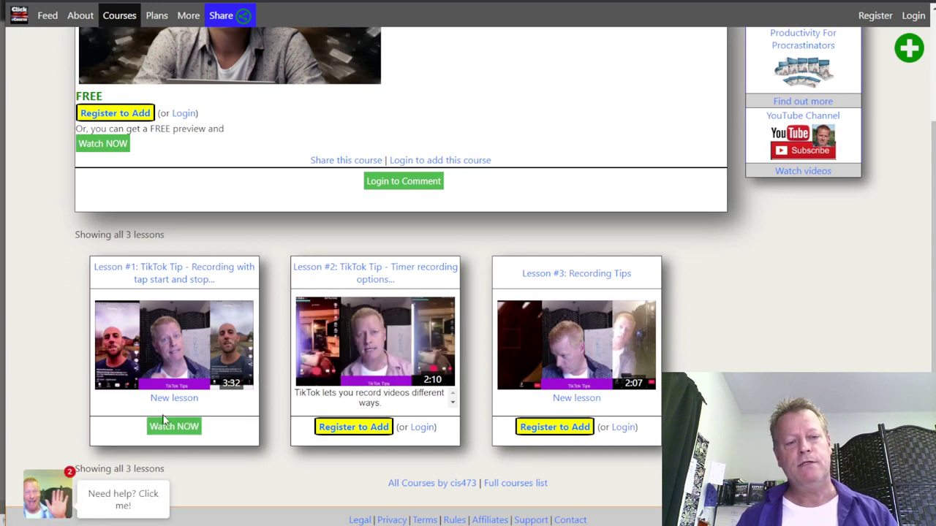
{"action": "mouse_move", "coordinate": [187, 370]}
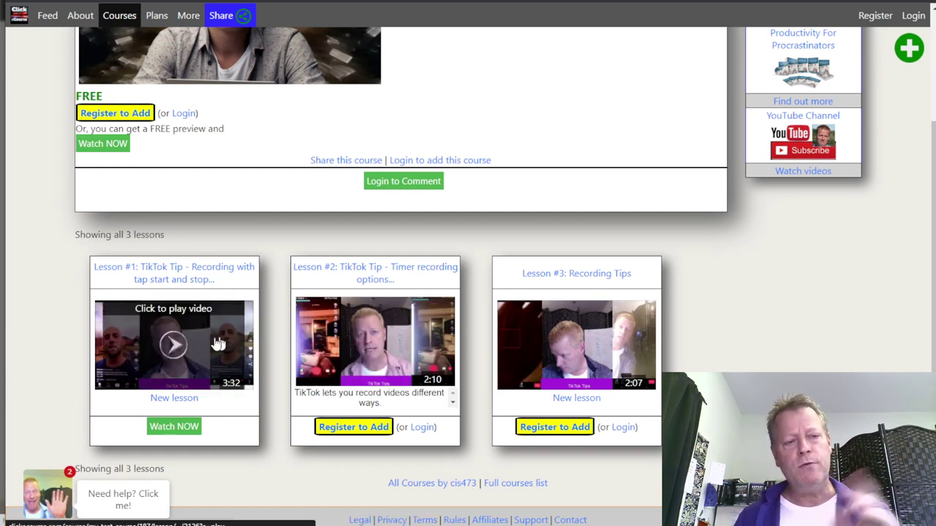
{"action": "scroll", "coordinate": [337, 200], "scroll_direction": "up", "scroll_amount": 2}
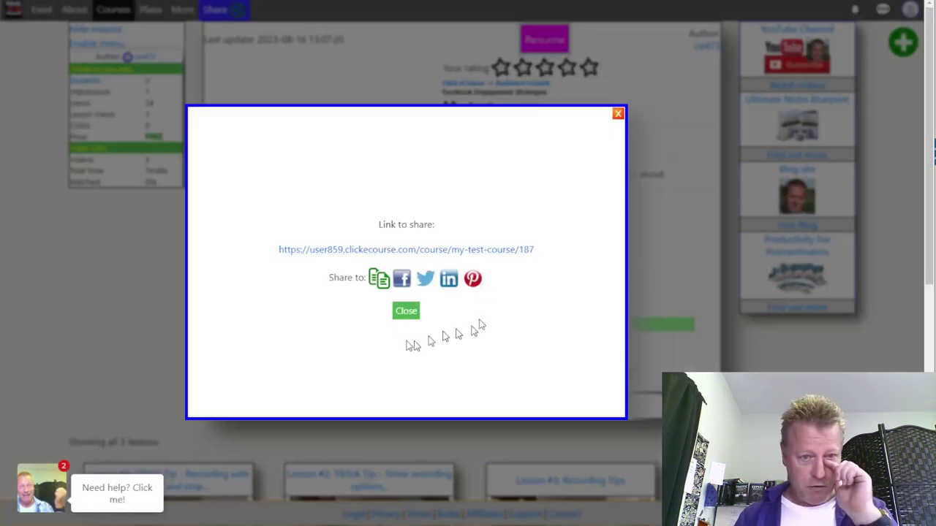
Step: Close the share window and check the View Mode choices and lesson cards on My test course
{"action": "left_click", "coordinate": [407, 313]}
{"action": "scroll", "coordinate": [492, 302], "scroll_direction": "down", "scroll_amount": 5}
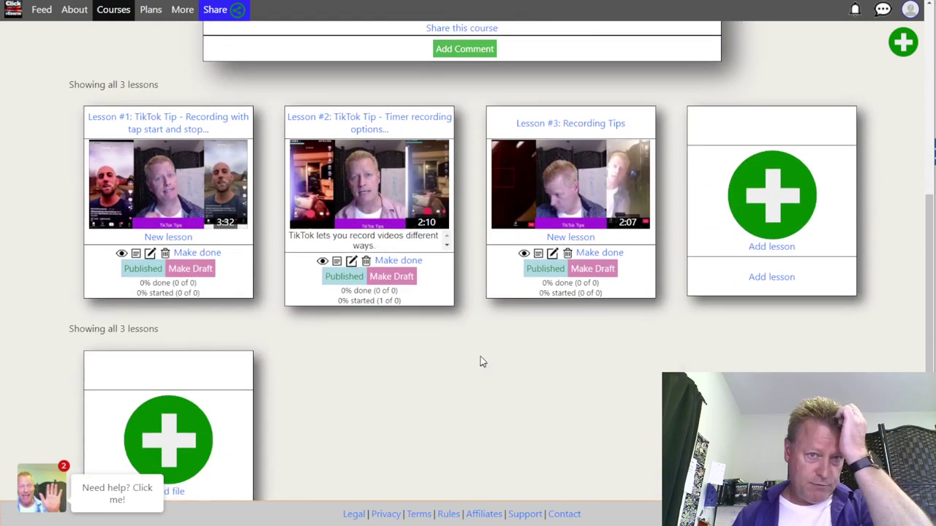
{"action": "scroll", "coordinate": [481, 362], "scroll_direction": "up", "scroll_amount": 3}
{"action": "left_click", "coordinate": [368, 252]}
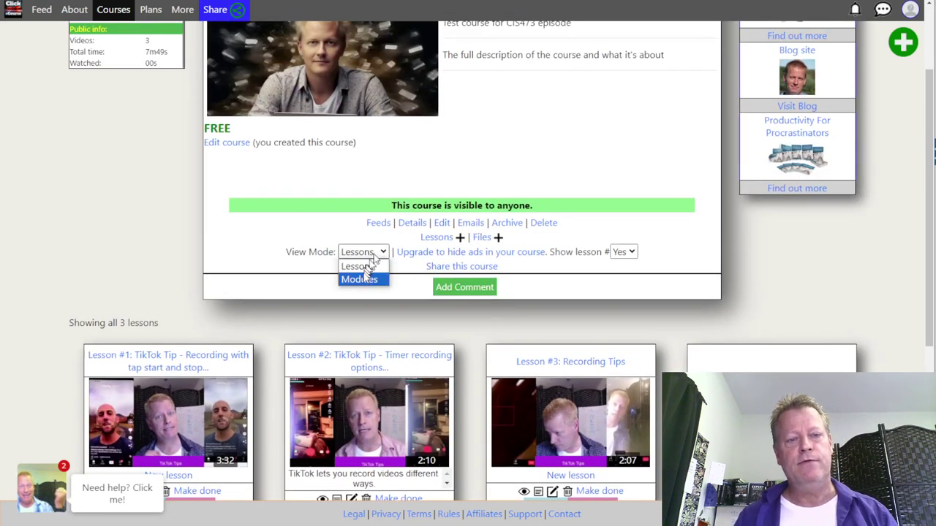
{"action": "left_click", "coordinate": [318, 271]}
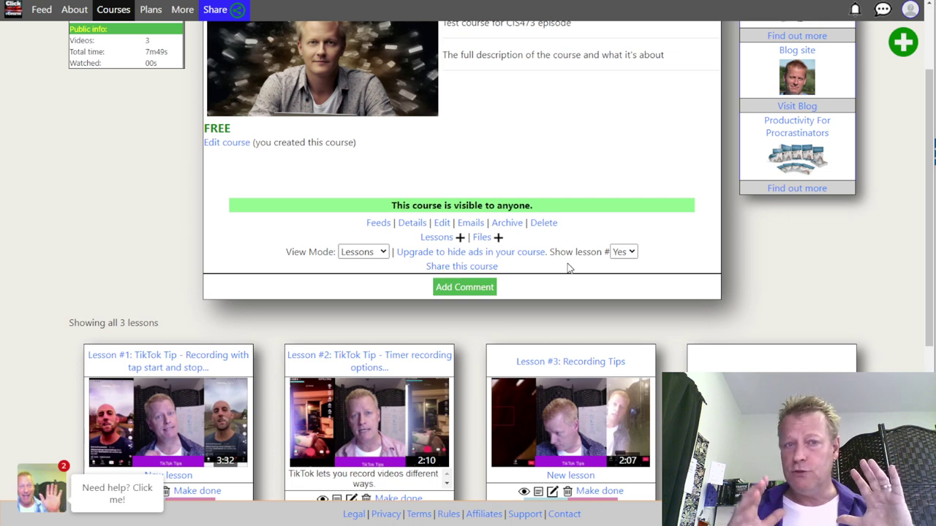
{"action": "scroll", "coordinate": [556, 268], "scroll_direction": "down", "scroll_amount": 4}
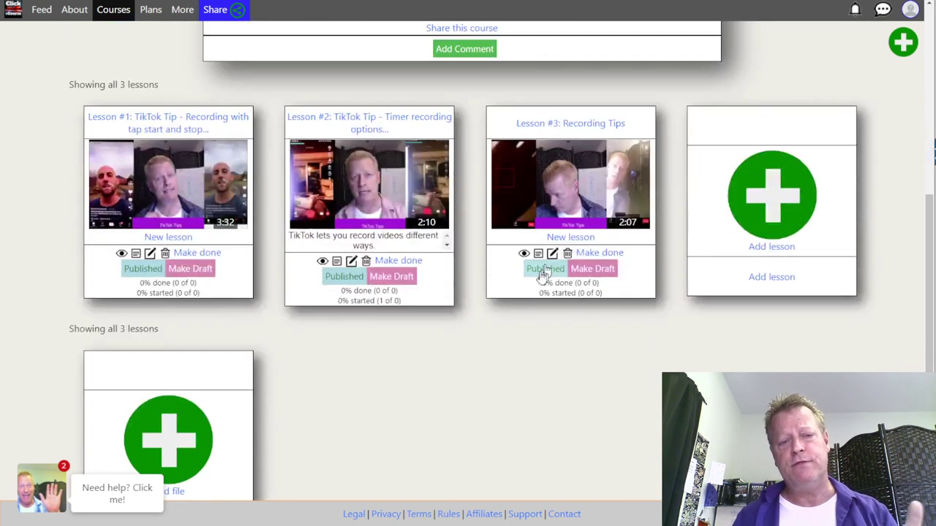
Step: Examine the private and public statistics of My test course, including lesson views and clicks
{"action": "scroll", "coordinate": [457, 349], "scroll_direction": "up", "scroll_amount": 5}
{"action": "scroll", "coordinate": [451, 352], "scroll_direction": "up", "scroll_amount": 1}
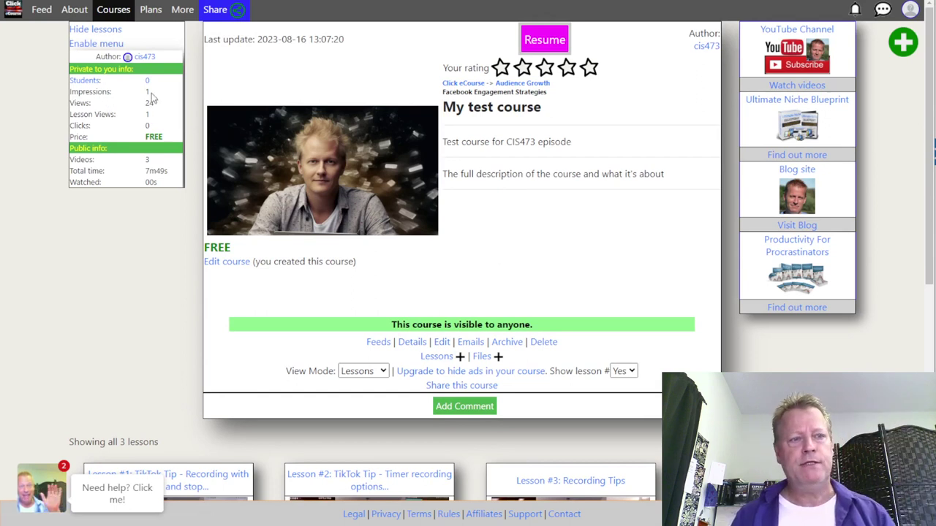
{"action": "double_click", "coordinate": [105, 115]}
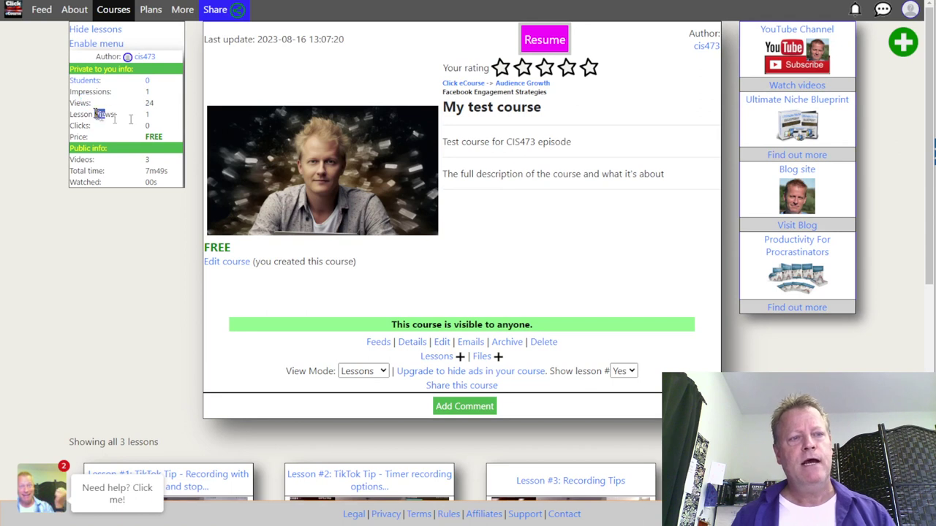
{"action": "left_click_drag", "start_coordinate": [77, 126], "coordinate": [146, 129]}
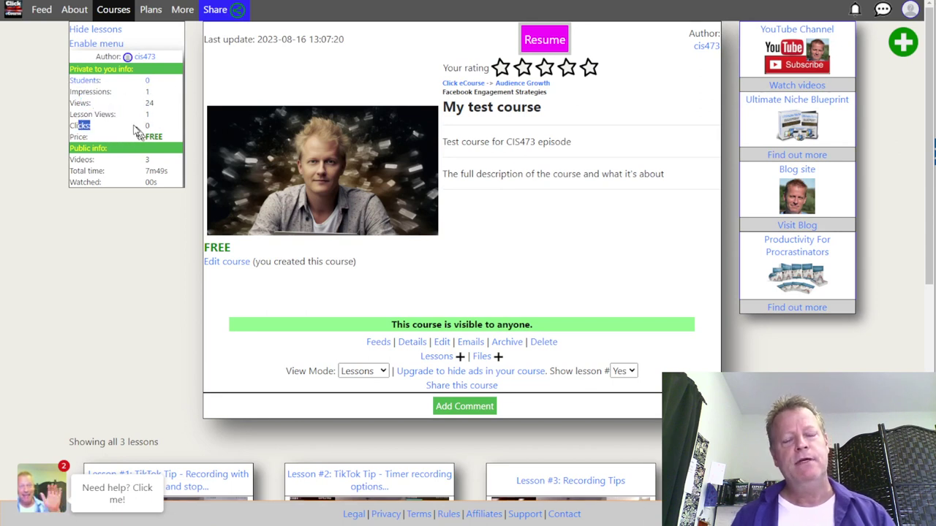
{"action": "scroll", "coordinate": [126, 156], "scroll_direction": "down", "scroll_amount": 3}
{"action": "scroll", "coordinate": [127, 158], "scroll_direction": "up", "scroll_amount": 3}
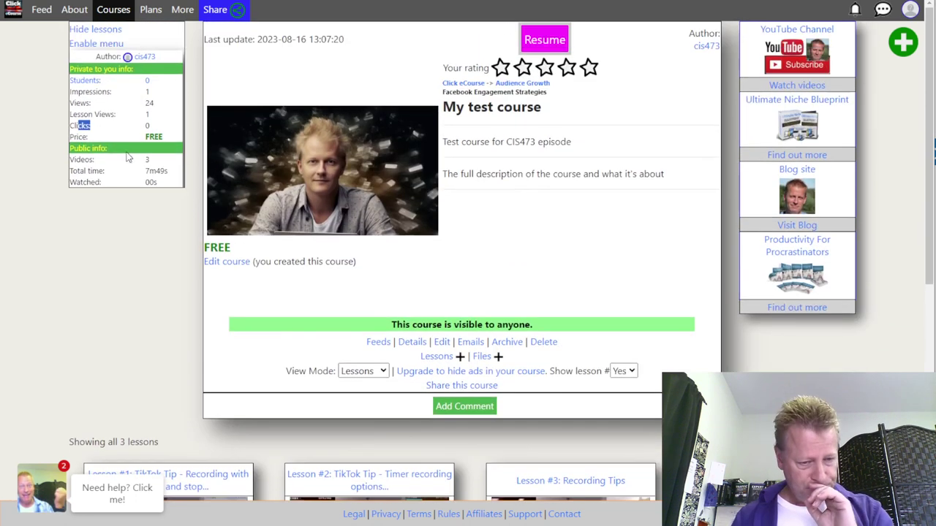
{"action": "scroll", "coordinate": [538, 203], "scroll_direction": "down", "scroll_amount": 3}
{"action": "scroll", "coordinate": [537, 203], "scroll_direction": "up", "scroll_amount": 3}
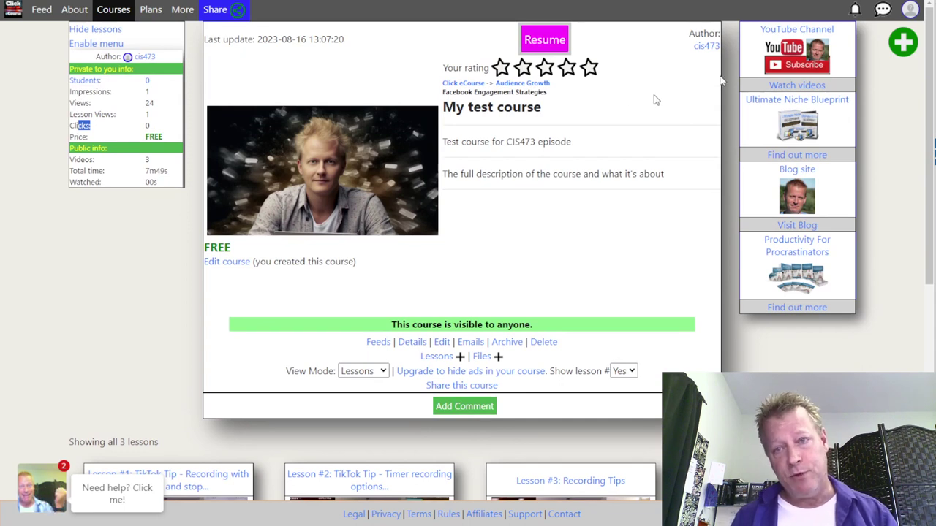
Step: Look through the account menu's settings, close it and review the course page and its lesson cards
{"action": "left_click", "coordinate": [913, 10]}
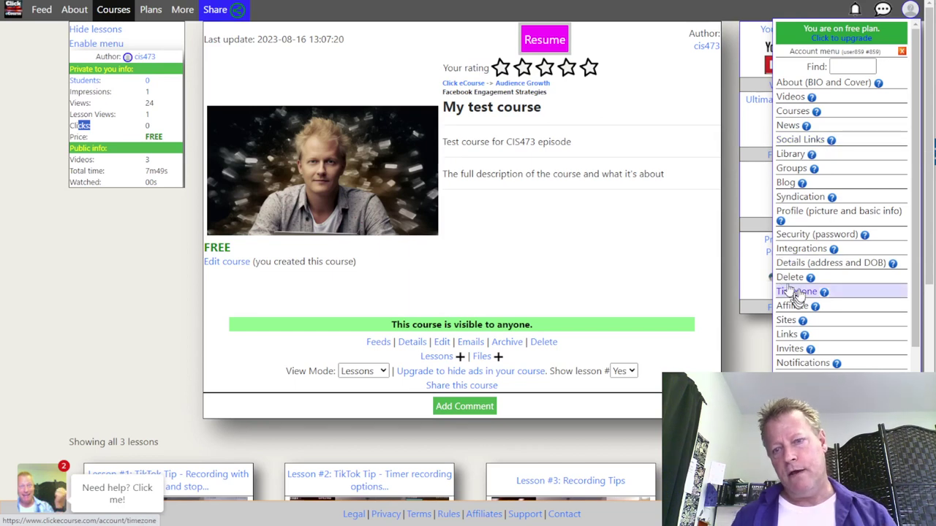
{"action": "left_click", "coordinate": [587, 254]}
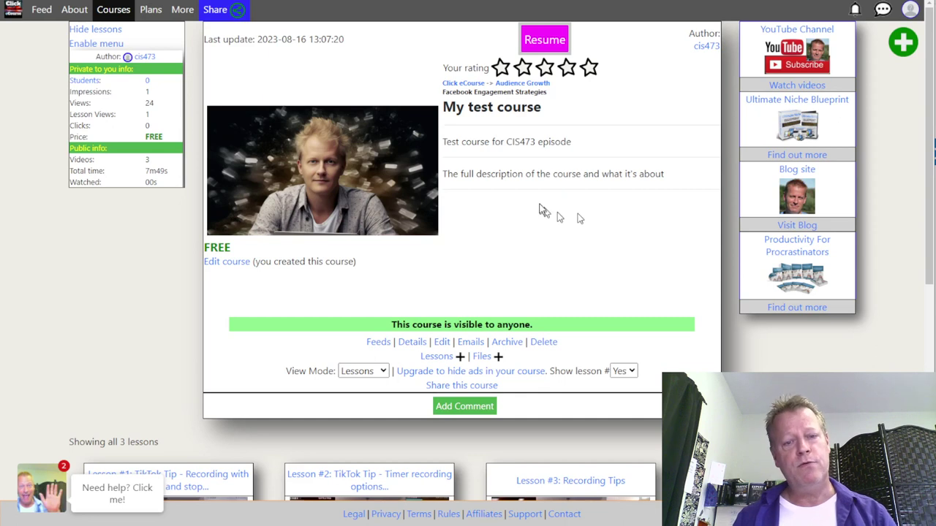
{"action": "scroll", "coordinate": [539, 207], "scroll_direction": "down", "scroll_amount": 3}
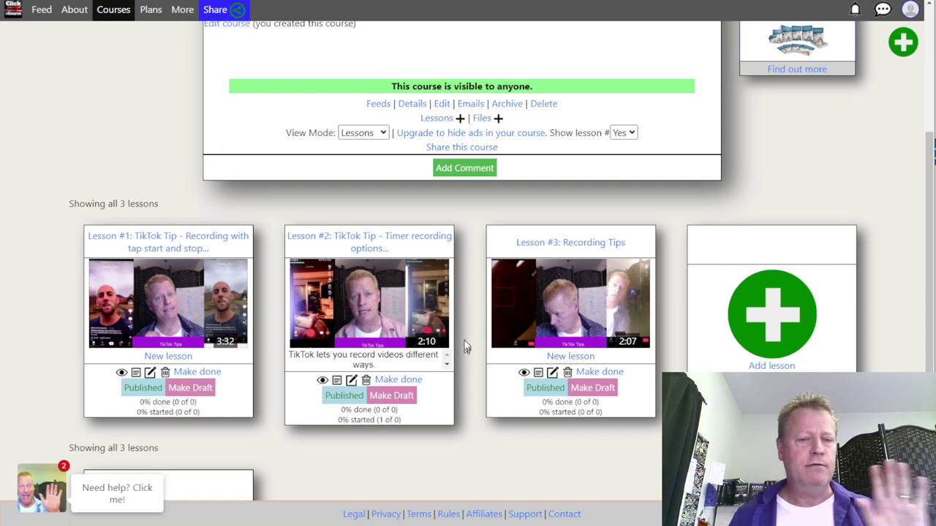
{"action": "scroll", "coordinate": [455, 270], "scroll_direction": "up", "scroll_amount": 3}
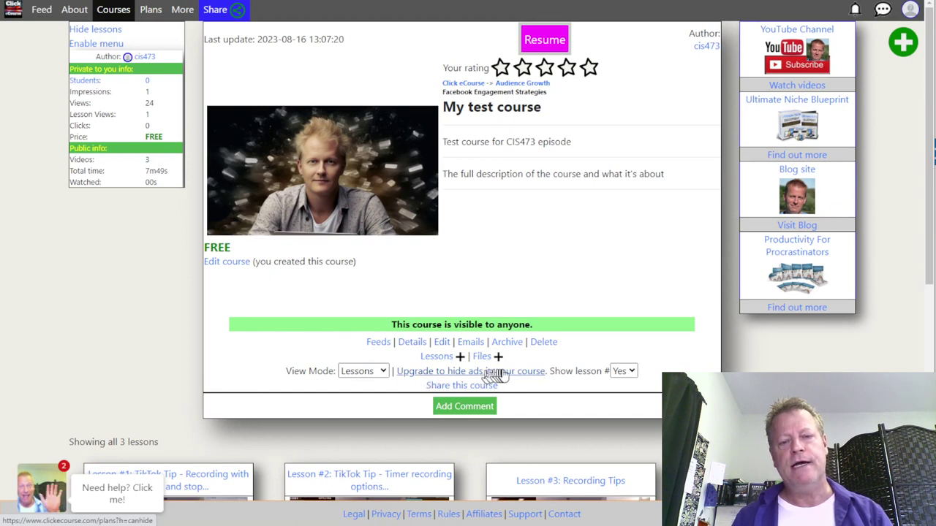
Step: Reload My test course's page and examine the displayed ads and the option to upgrade to hide them
{"action": "key", "text": "F5"}
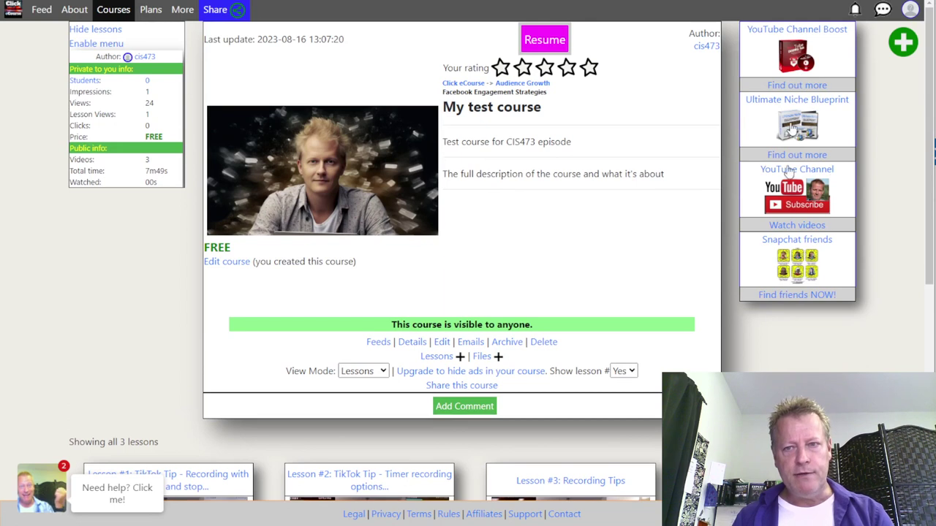
{"action": "scroll", "coordinate": [623, 268], "scroll_direction": "down", "scroll_amount": 3}
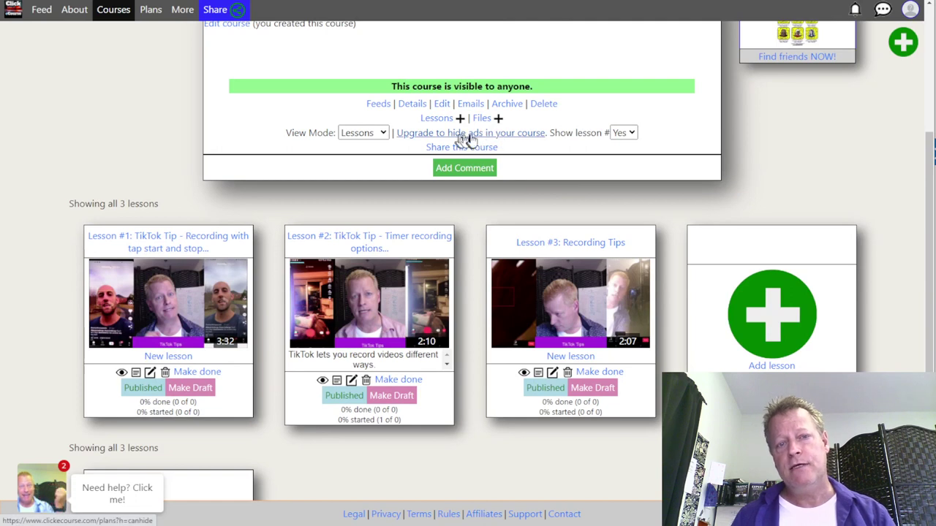
{"action": "scroll", "coordinate": [506, 285], "scroll_direction": "up", "scroll_amount": 3}
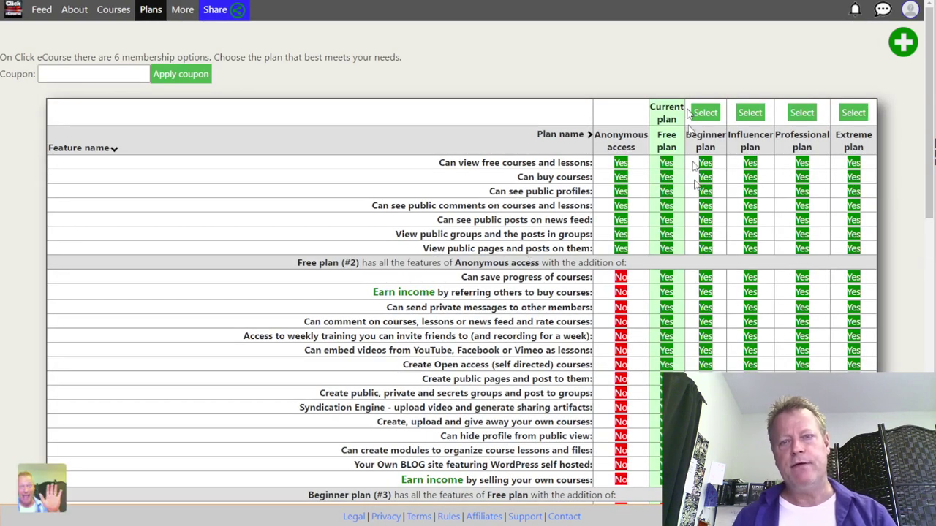
Step: Open the membership plans comparison and review the six membership options and their feature lists
{"action": "scroll", "coordinate": [682, 358], "scroll_direction": "down", "scroll_amount": 1}
{"action": "scroll", "coordinate": [399, 173], "scroll_direction": "down", "scroll_amount": 4}
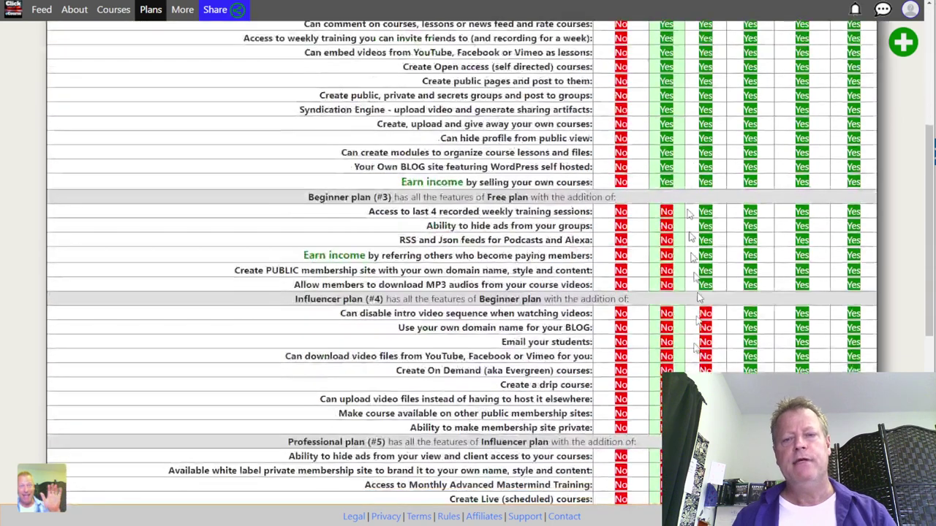
{"action": "scroll", "coordinate": [398, 173], "scroll_direction": "up", "scroll_amount": 5}
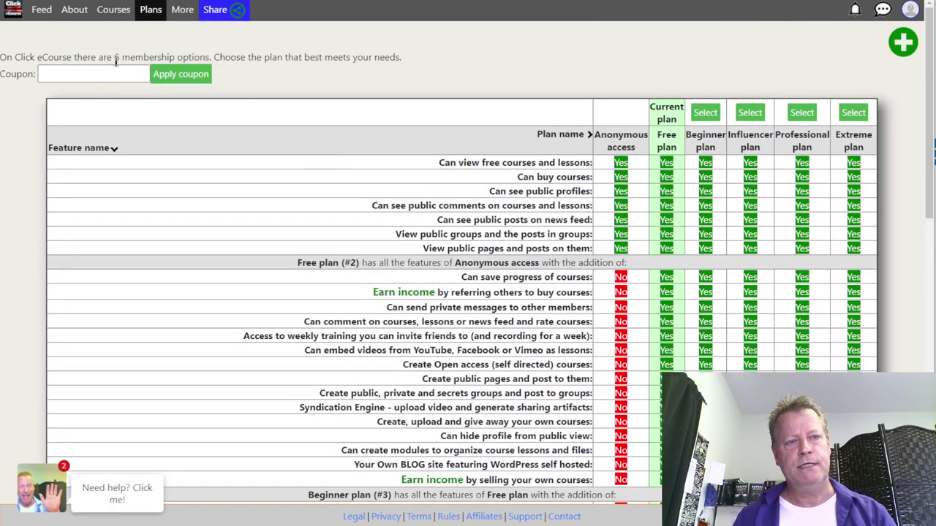
{"action": "left_click_drag", "start_coordinate": [115, 59], "coordinate": [225, 58]}
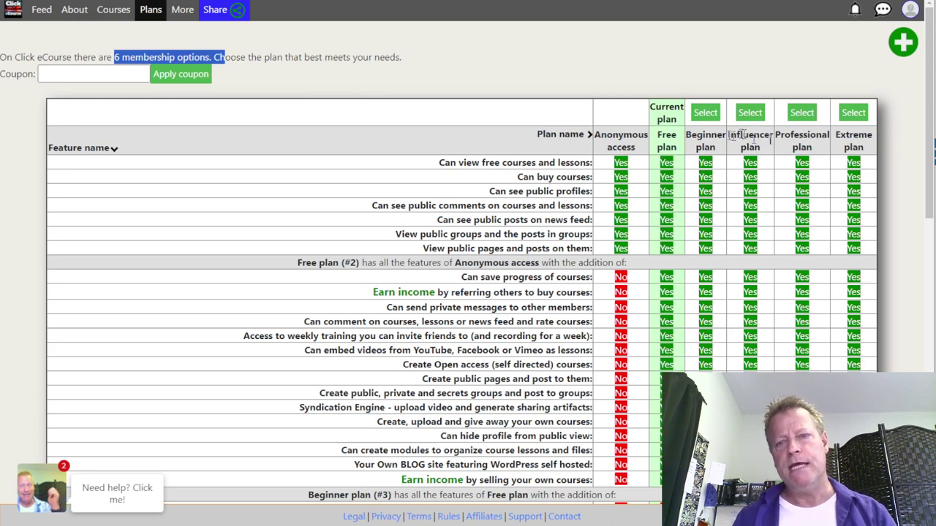
Step: Examine the features added by the Beginner, Influencer and Professional plans in the comparison table
{"action": "scroll", "coordinate": [727, 211], "scroll_direction": "down", "scroll_amount": 5}
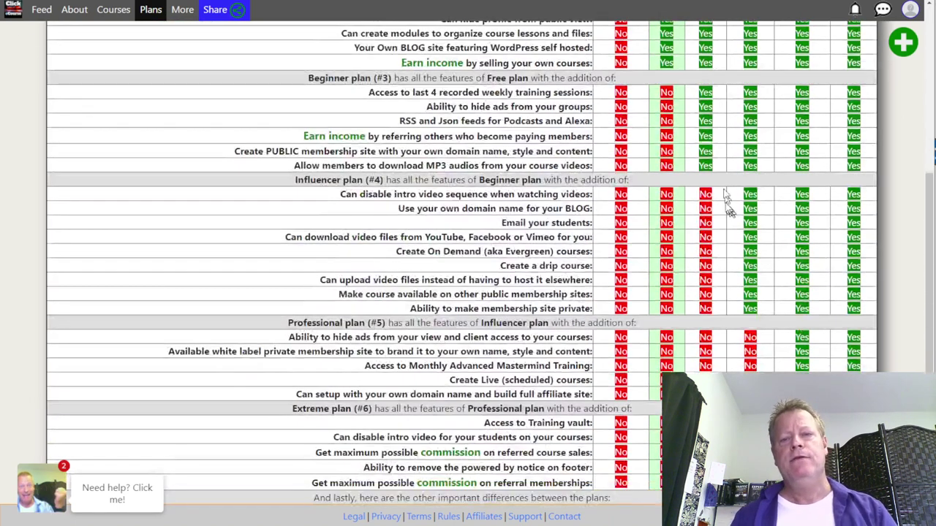
{"action": "left_click_drag", "start_coordinate": [340, 76], "coordinate": [570, 75]}
{"action": "left_click_drag", "start_coordinate": [508, 93], "coordinate": [592, 154]}
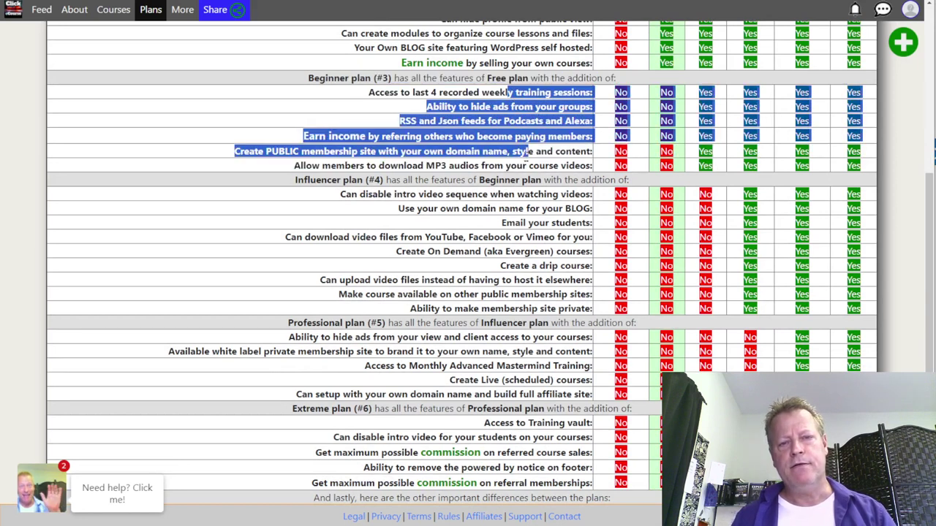
{"action": "left_click", "coordinate": [485, 183]}
{"action": "left_click_drag", "start_coordinate": [362, 179], "coordinate": [545, 294]}
{"action": "left_click_drag", "start_coordinate": [345, 322], "coordinate": [530, 380]}
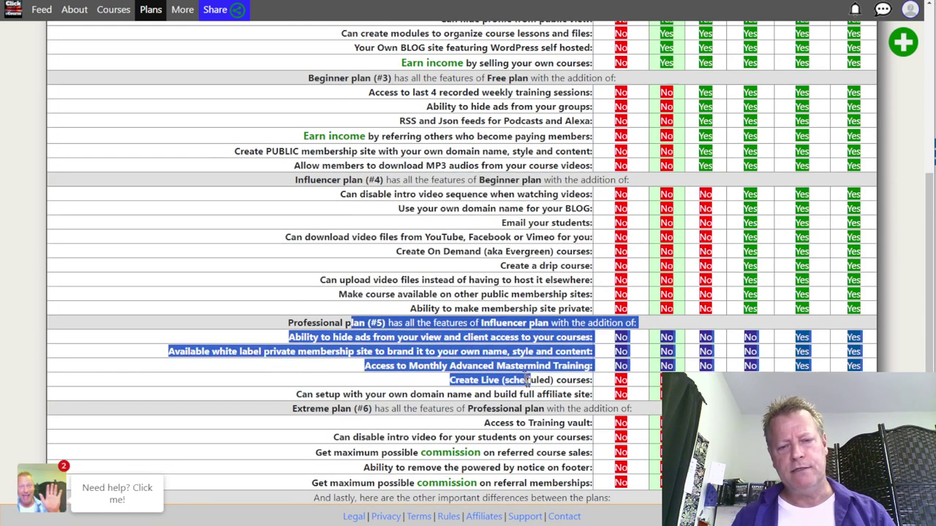
Step: Compare the plans' monthly prices, leadership points, and maximum numbers of courses and lessons
{"action": "scroll", "coordinate": [549, 302], "scroll_direction": "down", "scroll_amount": 5}
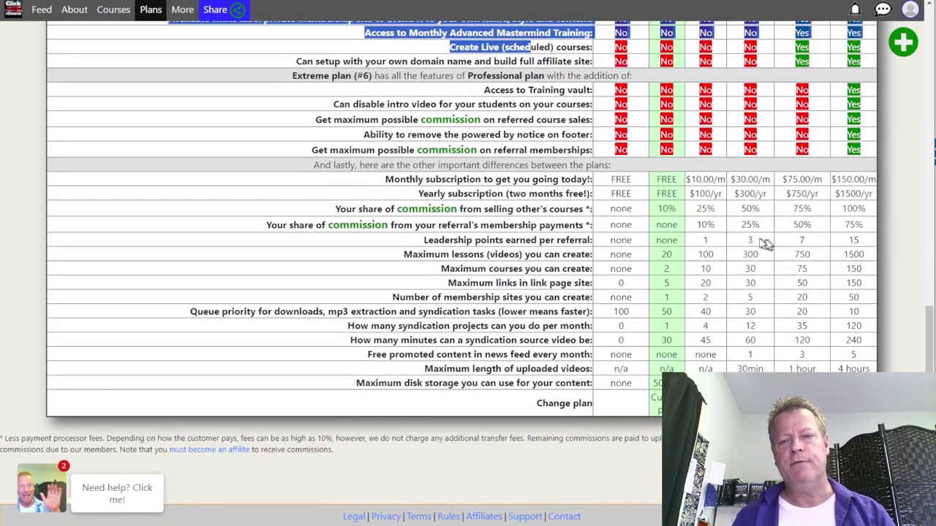
{"action": "left_click_drag", "start_coordinate": [696, 180], "coordinate": [854, 180]}
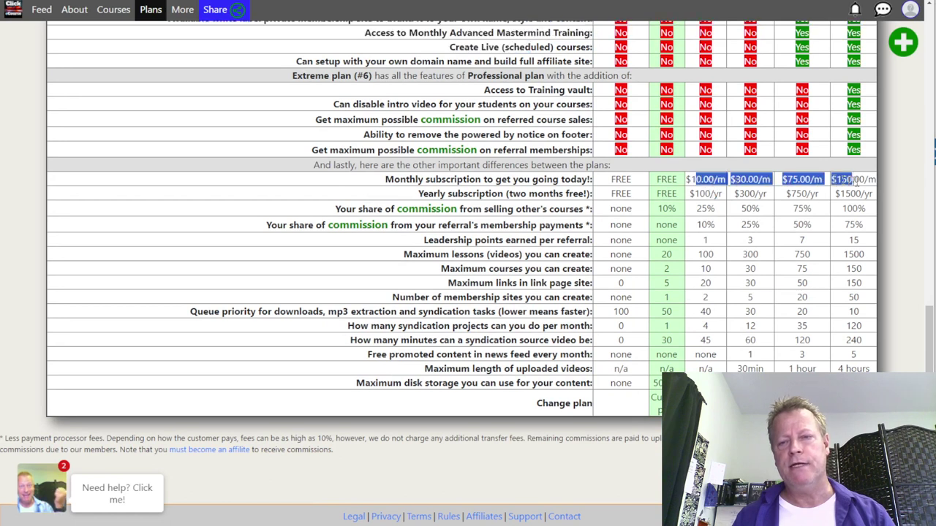
{"action": "left_click_drag", "start_coordinate": [865, 238], "coordinate": [468, 249]}
{"action": "left_click", "coordinate": [854, 279]}
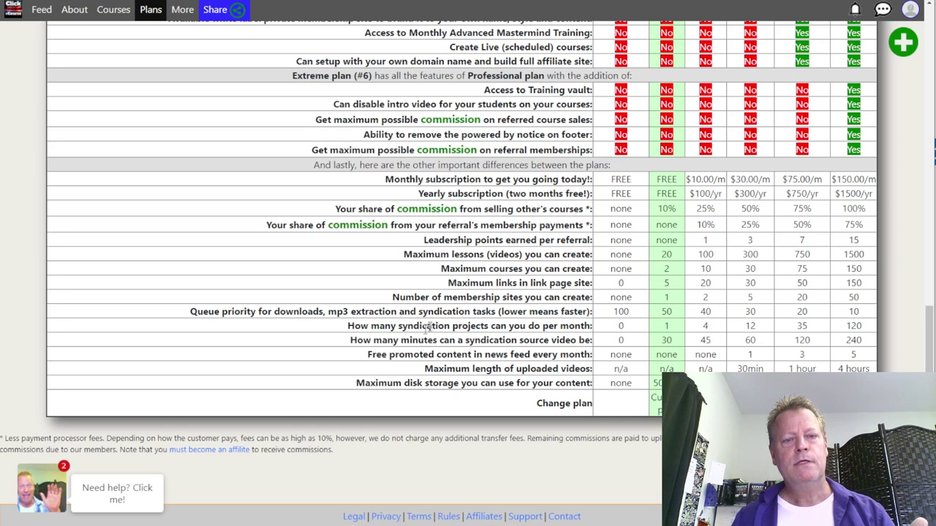
{"action": "left_click_drag", "start_coordinate": [531, 269], "coordinate": [868, 271]}
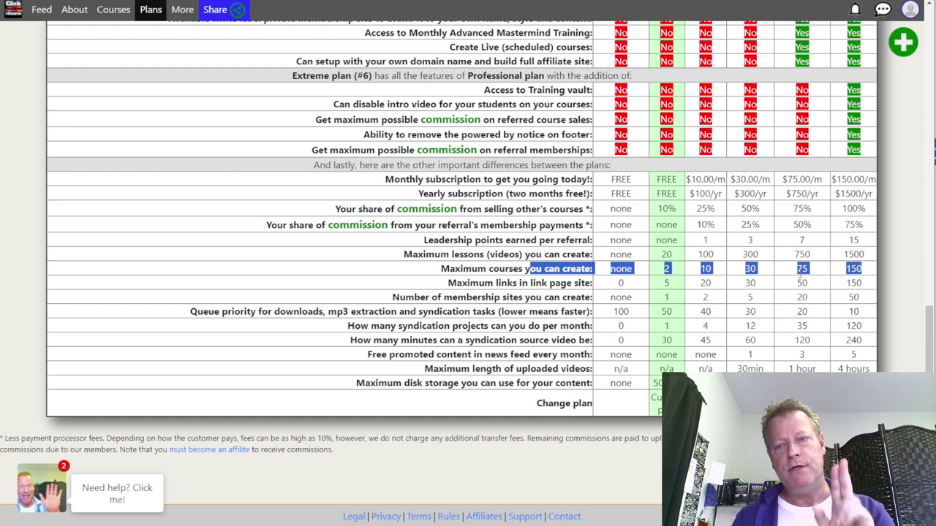
{"action": "left_click", "coordinate": [509, 281]}
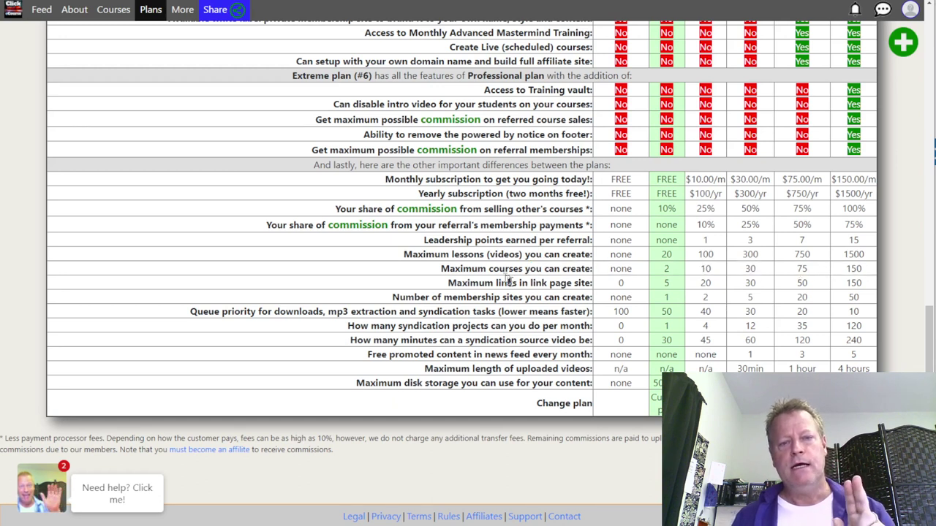
{"action": "left_click_drag", "start_coordinate": [461, 254], "coordinate": [868, 256]}
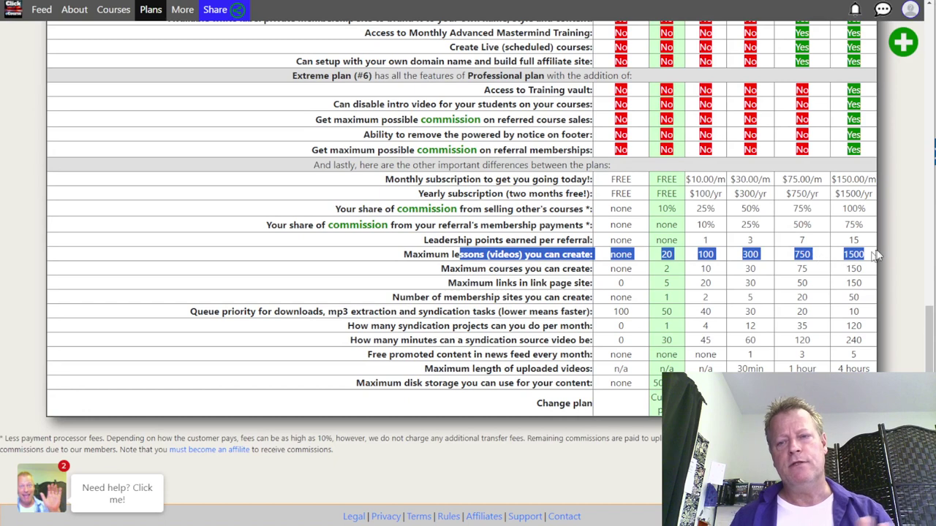
{"action": "scroll", "coordinate": [541, 295], "scroll_direction": "up", "scroll_amount": 15}
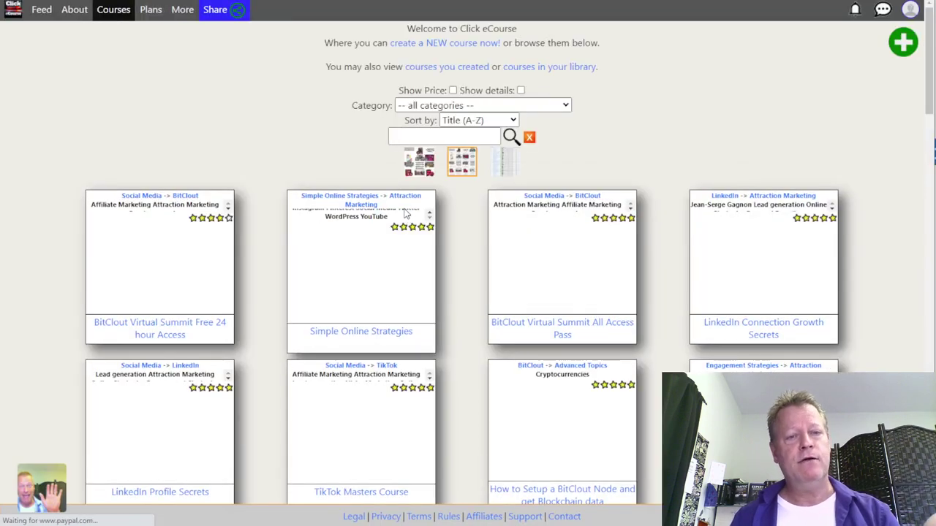
Step: Browse the course catalogue through to My test course and check the Courses entry among the account settings
{"action": "scroll", "coordinate": [461, 238], "scroll_direction": "down", "scroll_amount": 10}
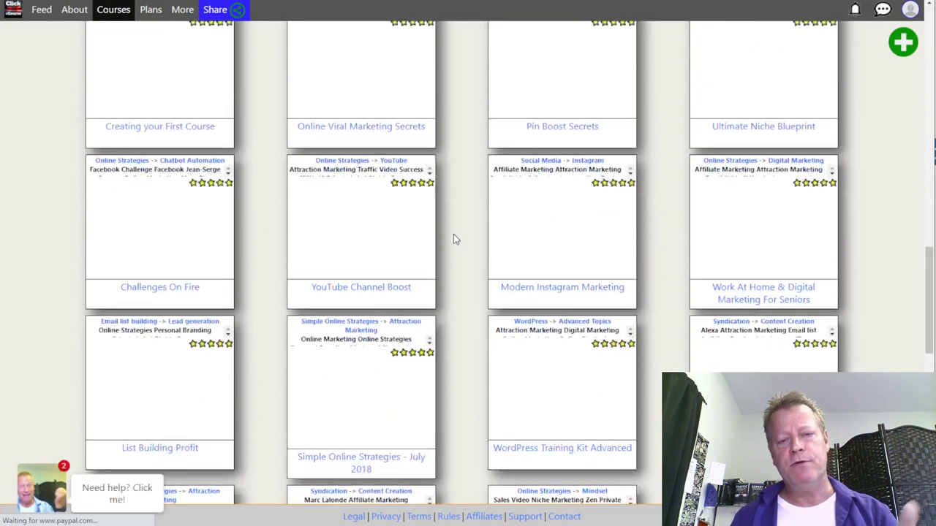
{"action": "scroll", "coordinate": [453, 234], "scroll_direction": "up", "scroll_amount": 8}
{"action": "scroll", "coordinate": [453, 239], "scroll_direction": "up", "scroll_amount": 5}
{"action": "scroll", "coordinate": [452, 239], "scroll_direction": "down", "scroll_amount": 8}
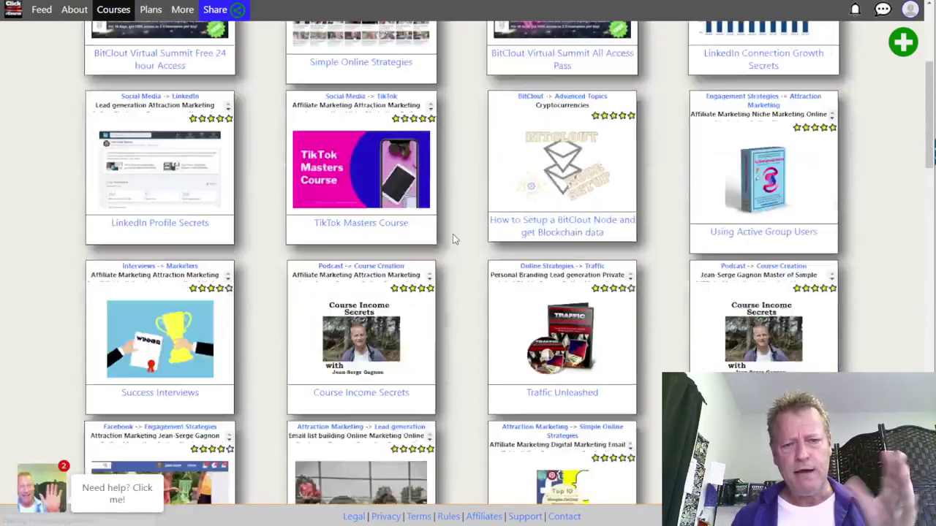
{"action": "scroll", "coordinate": [453, 239], "scroll_direction": "down", "scroll_amount": 4}
{"action": "scroll", "coordinate": [453, 239], "scroll_direction": "down", "scroll_amount": 15}
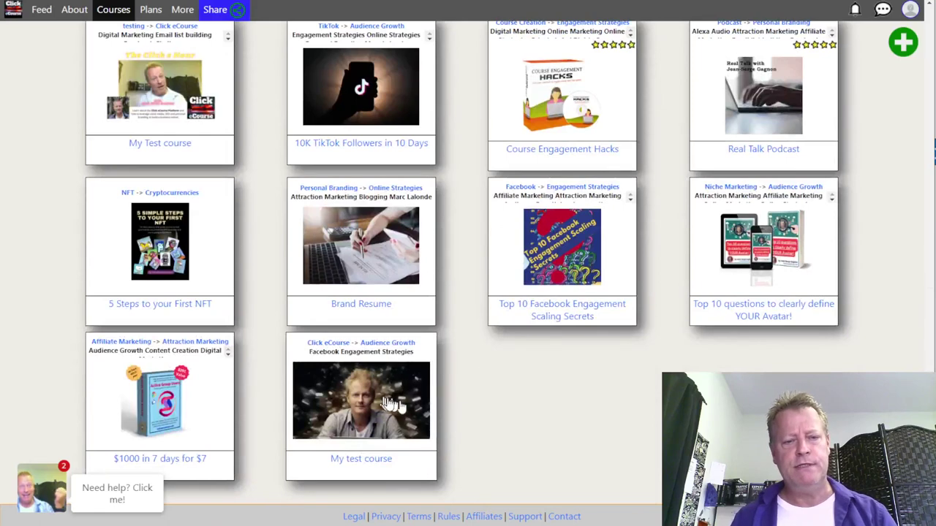
{"action": "scroll", "coordinate": [453, 238], "scroll_direction": "up", "scroll_amount": 12}
{"action": "scroll", "coordinate": [456, 237], "scroll_direction": "up", "scroll_amount": 10}
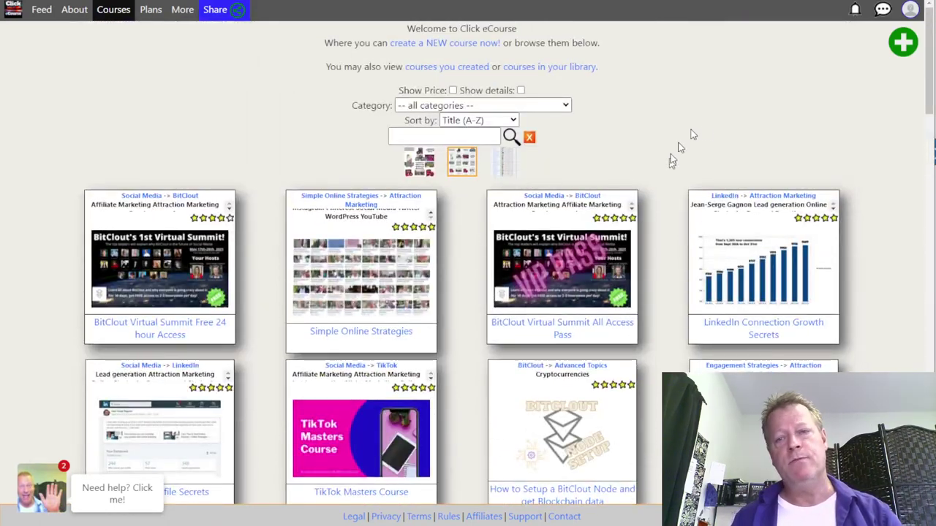
{"action": "left_click", "coordinate": [911, 15]}
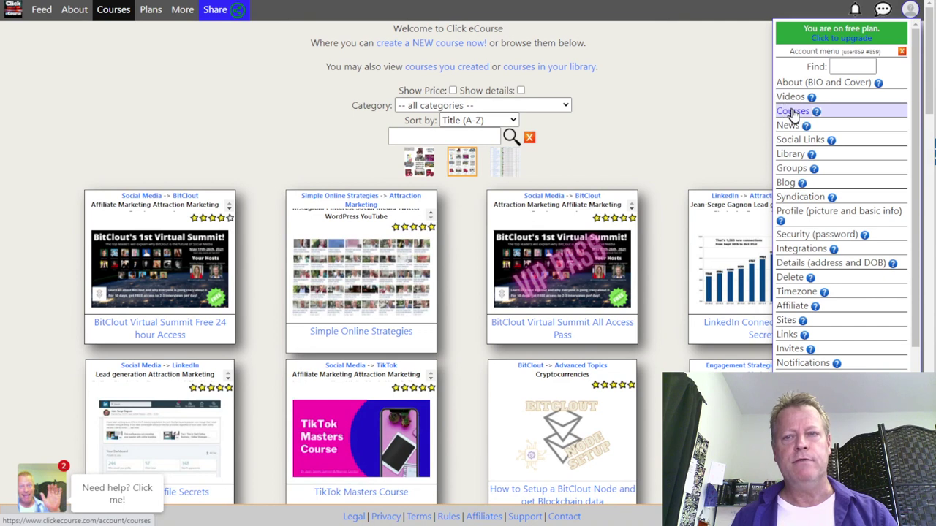
{"action": "left_click", "coordinate": [793, 114]}
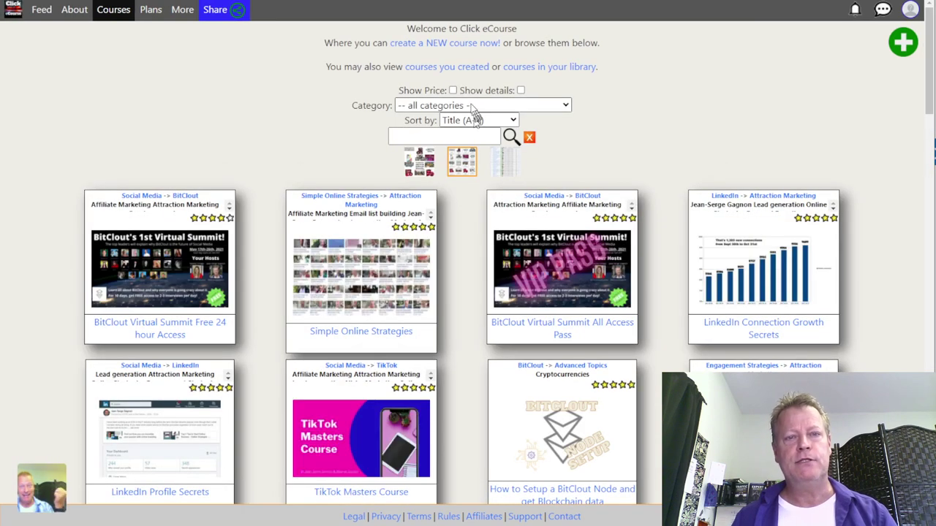
Step: Check the catalogue's category choices, show the course prices and sort the courses by Least expensive
{"action": "left_click", "coordinate": [449, 106]}
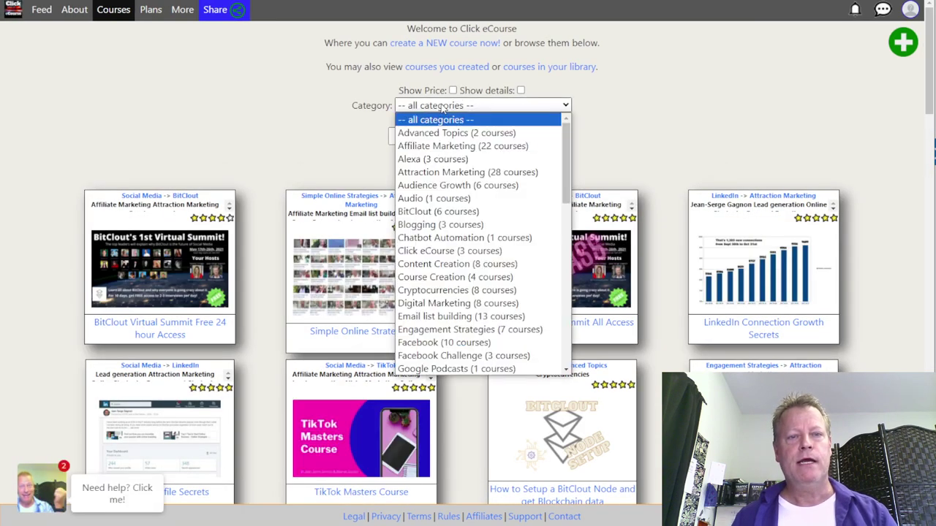
{"action": "left_click", "coordinate": [593, 109]}
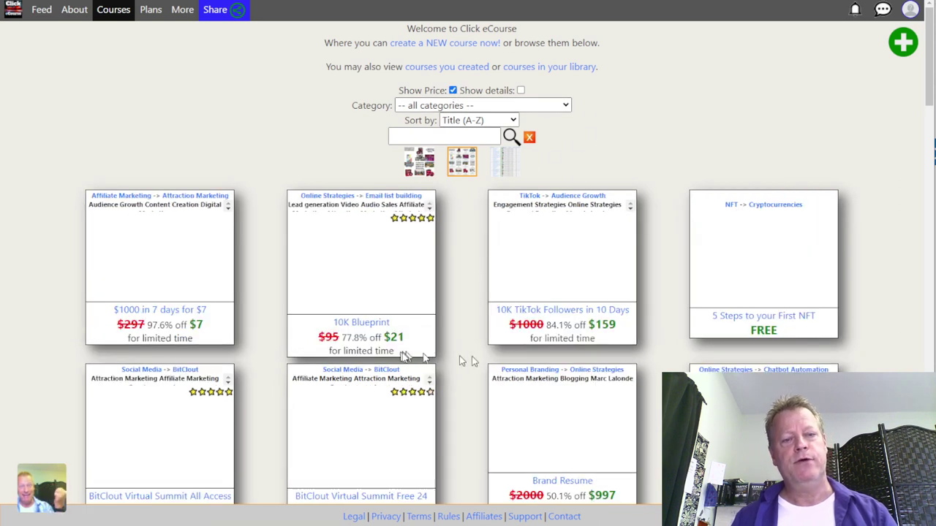
{"action": "left_click", "coordinate": [460, 107]}
{"action": "left_click", "coordinate": [460, 107]}
{"action": "left_click", "coordinate": [463, 122]}
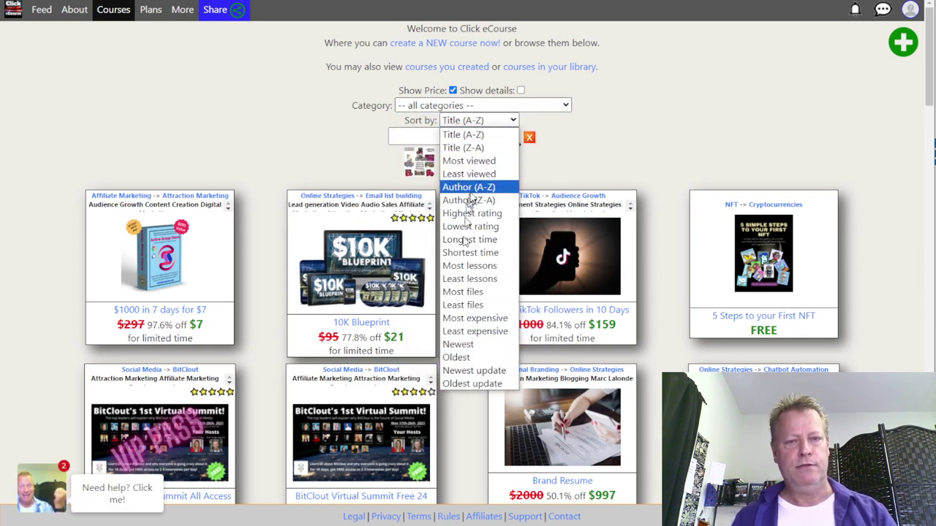
{"action": "left_click", "coordinate": [485, 333]}
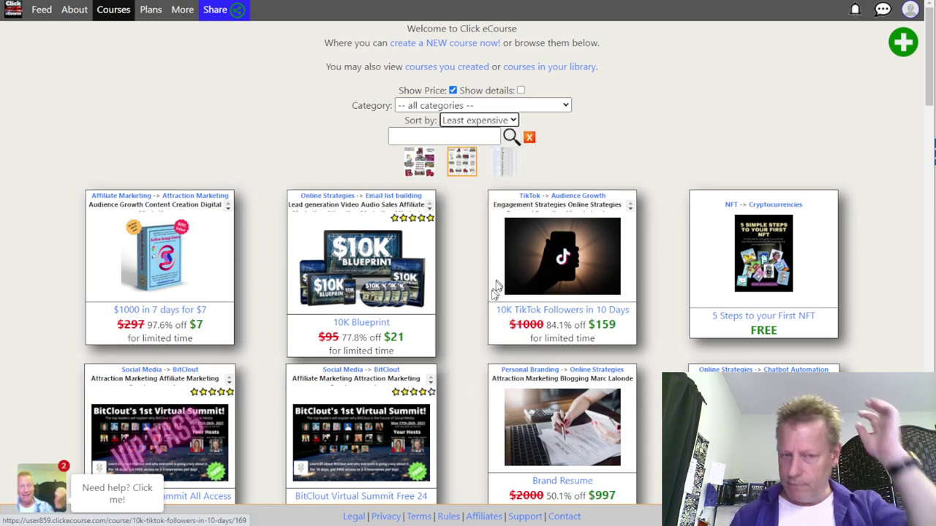
Step: Find the free course Creating your First Course in the sorted catalogue, open it and add it to the library
{"action": "scroll", "coordinate": [468, 327], "scroll_direction": "down", "scroll_amount": 2}
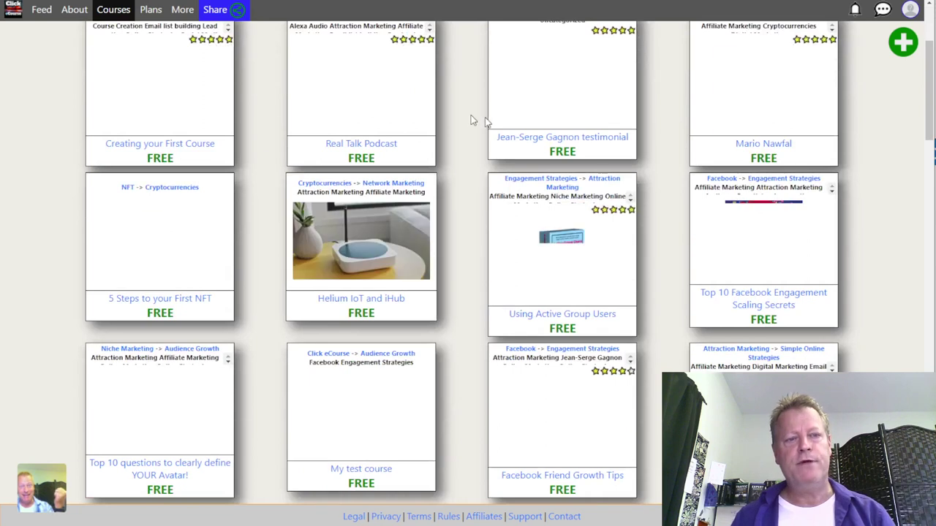
{"action": "scroll", "coordinate": [379, 286], "scroll_direction": "down", "scroll_amount": 1}
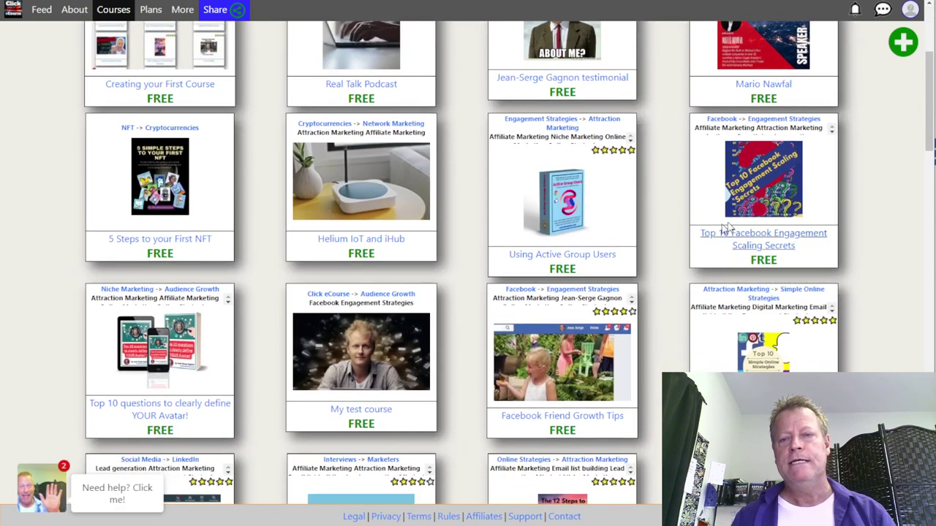
{"action": "scroll", "coordinate": [788, 205], "scroll_direction": "up", "scroll_amount": 3}
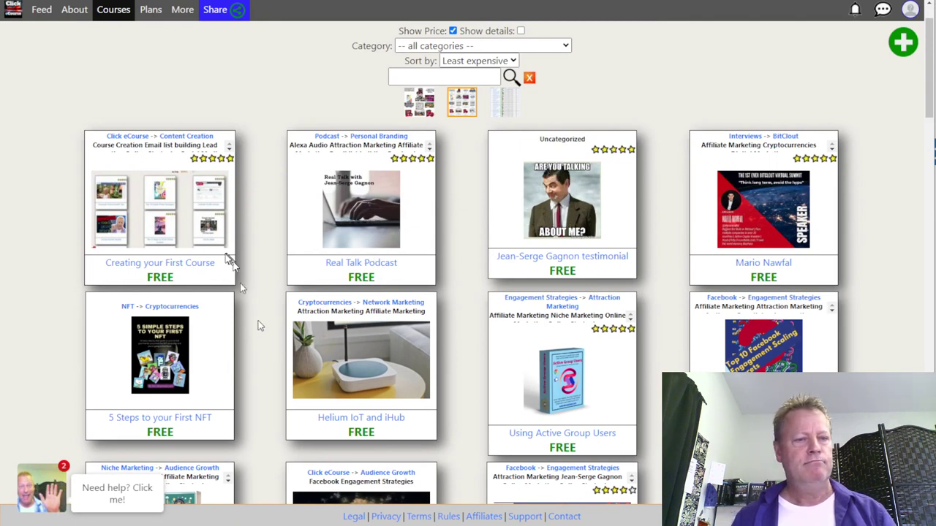
{"action": "left_click", "coordinate": [170, 223]}
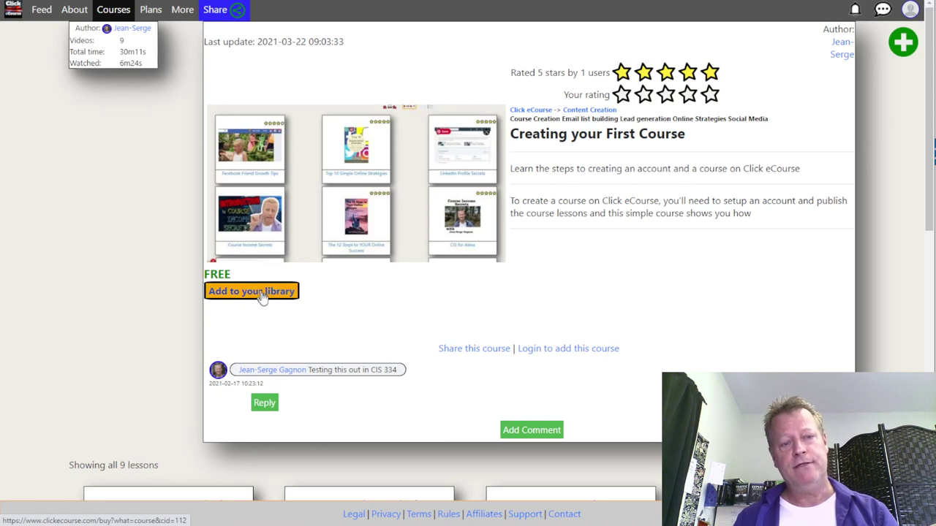
{"action": "left_click", "coordinate": [262, 292]}
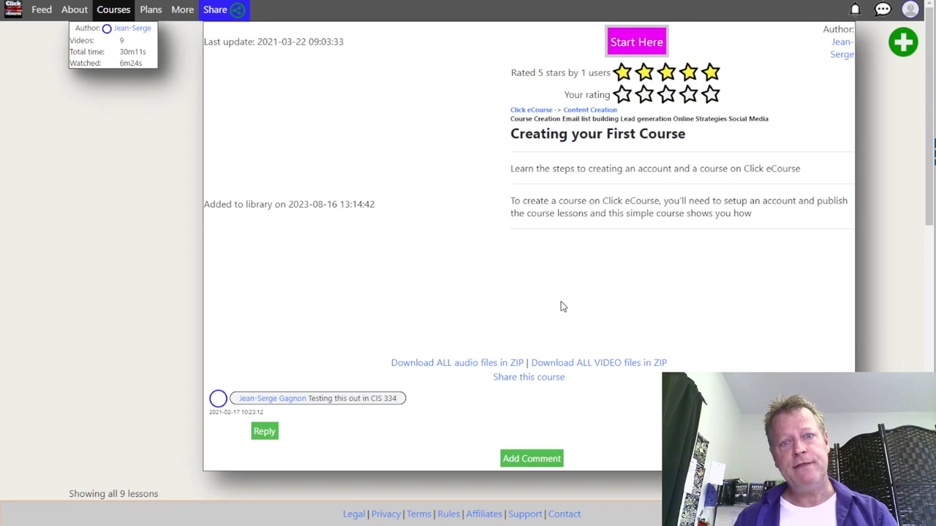
Step: Look through the lesson cards of Creating your First Course, from the course introduction to the conclusion
{"action": "scroll", "coordinate": [479, 313], "scroll_direction": "down", "scroll_amount": 3}
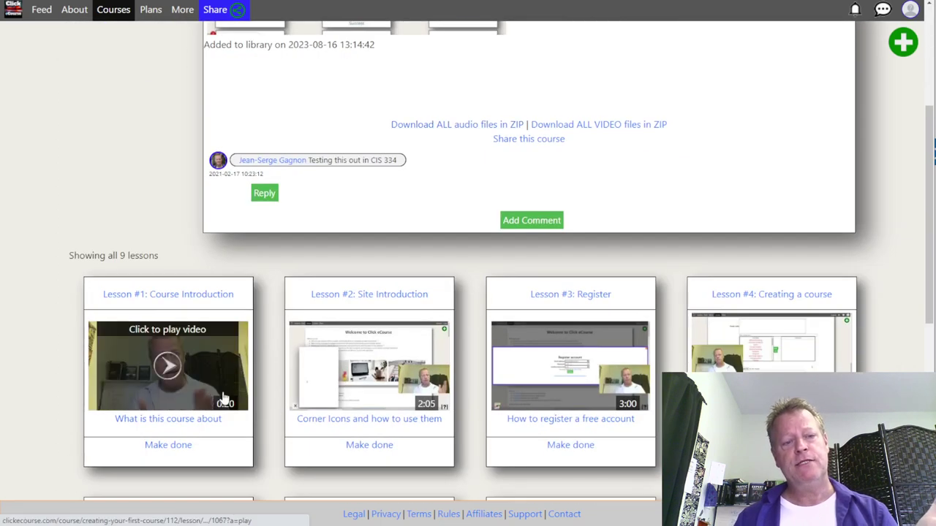
{"action": "scroll", "coordinate": [563, 362], "scroll_direction": "down", "scroll_amount": 3}
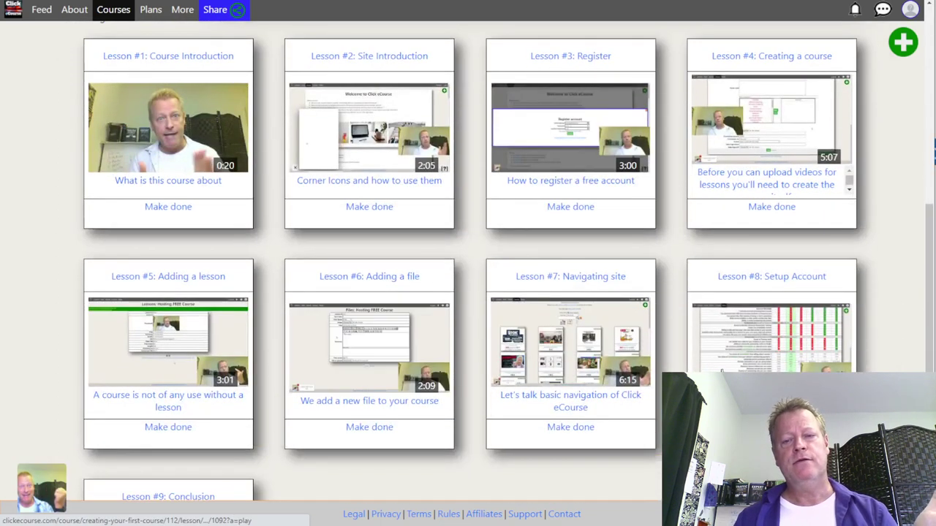
{"action": "scroll", "coordinate": [460, 383], "scroll_direction": "down", "scroll_amount": 2}
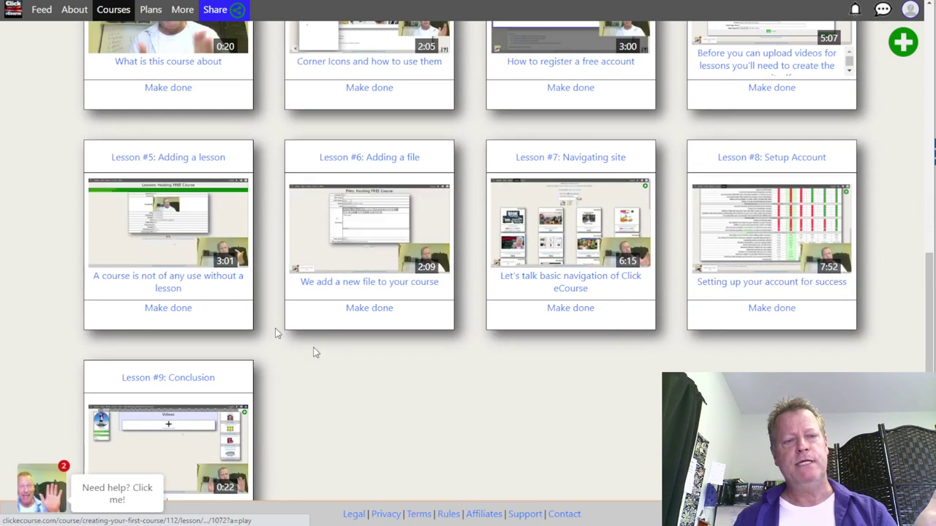
{"action": "scroll", "coordinate": [394, 408], "scroll_direction": "up", "scroll_amount": 5}
{"action": "scroll", "coordinate": [351, 457], "scroll_direction": "down", "scroll_amount": 2}
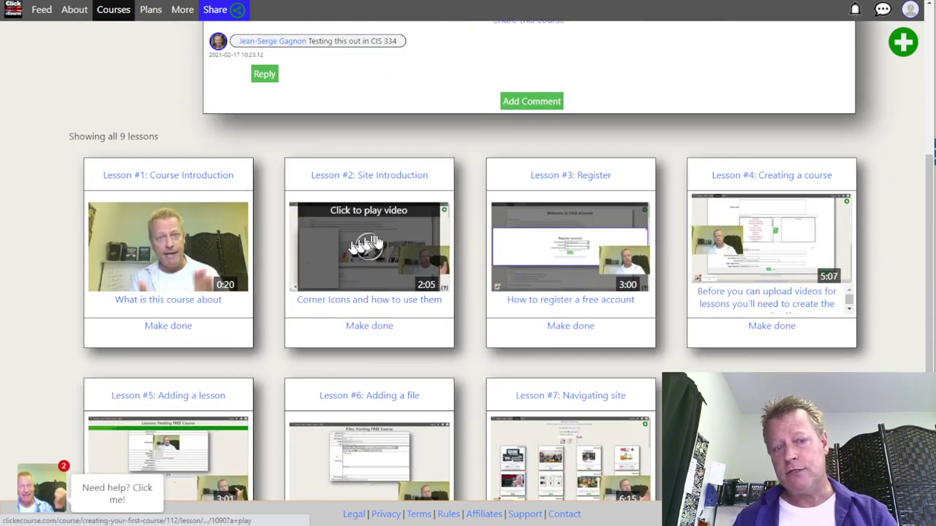
Step: Review the Creating your First Course page again, from its description down to the last lesson card
{"action": "scroll", "coordinate": [728, 260], "scroll_direction": "down", "scroll_amount": 2}
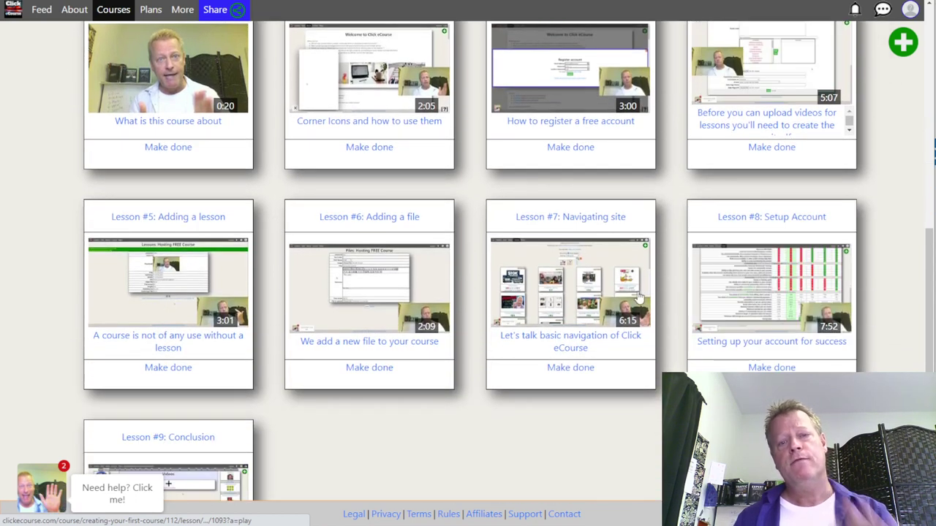
{"action": "scroll", "coordinate": [512, 270], "scroll_direction": "up", "scroll_amount": 3}
{"action": "scroll", "coordinate": [480, 244], "scroll_direction": "up", "scroll_amount": 3}
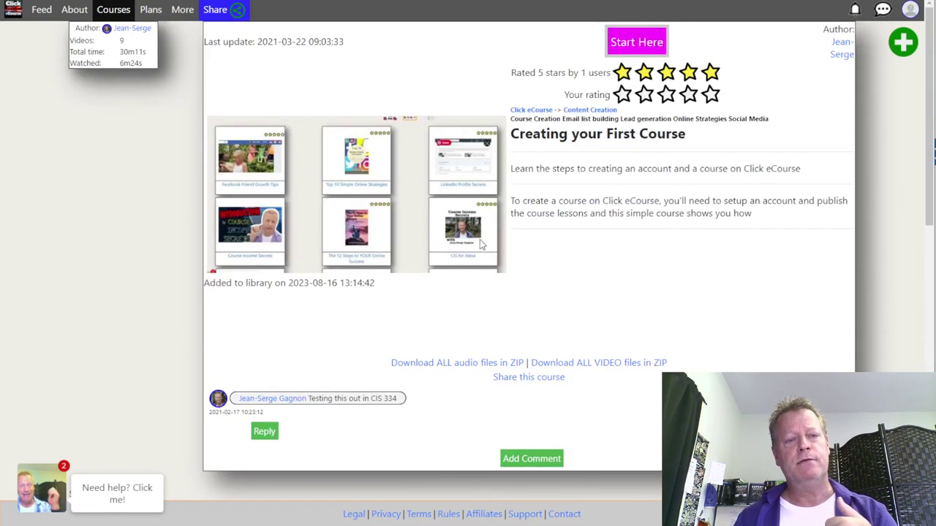
{"action": "scroll", "coordinate": [547, 309], "scroll_direction": "down", "scroll_amount": 3}
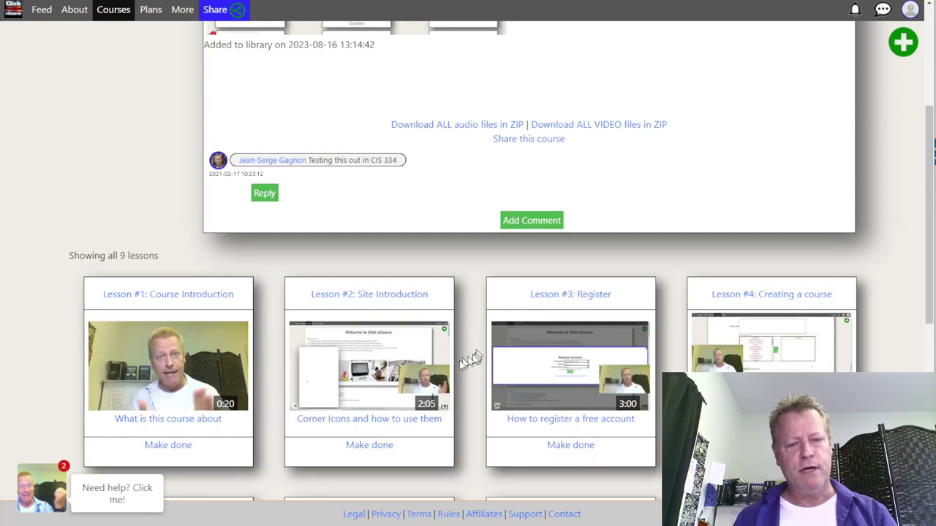
{"action": "scroll", "coordinate": [468, 360], "scroll_direction": "down", "scroll_amount": 5}
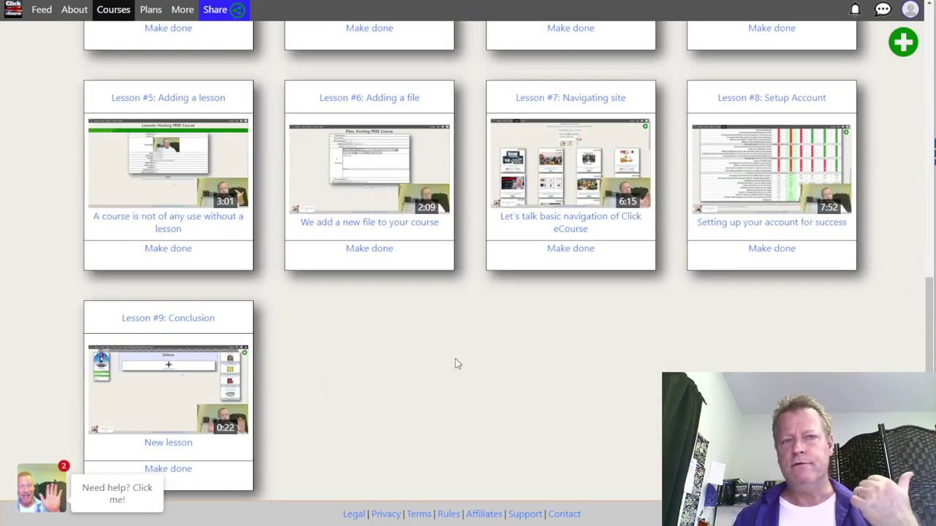
Step: Rate Creating your First Course 5 stars, submit without a comment and check the course's overall rating
{"action": "scroll", "coordinate": [454, 363], "scroll_direction": "up", "scroll_amount": 8}
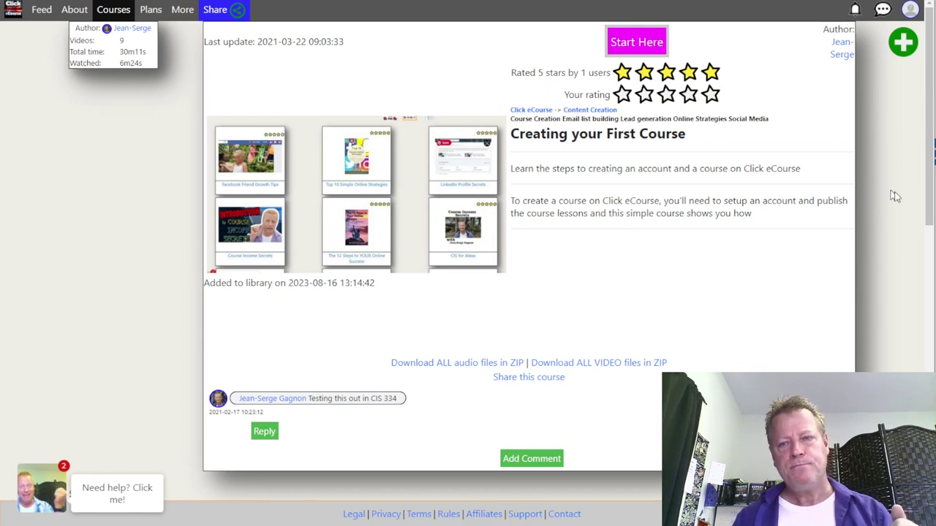
{"action": "left_click", "coordinate": [711, 95]}
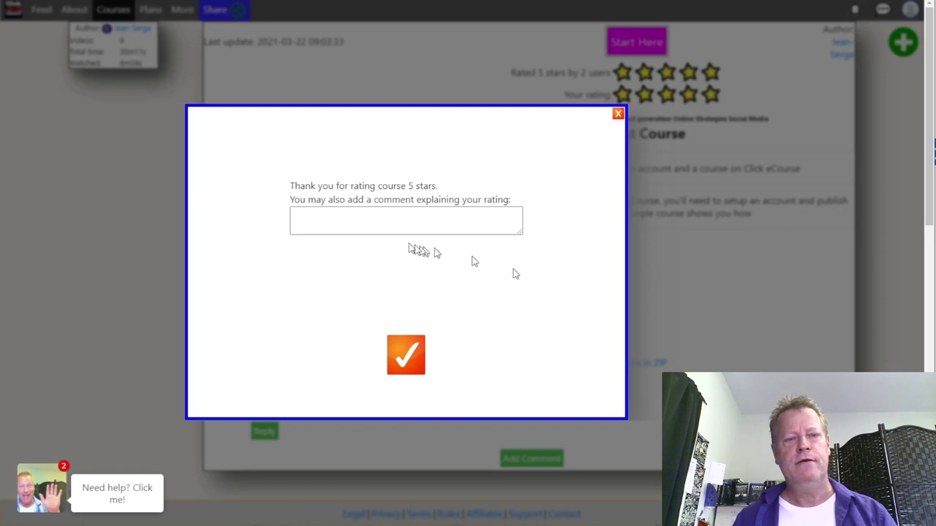
{"action": "left_click", "coordinate": [406, 355]}
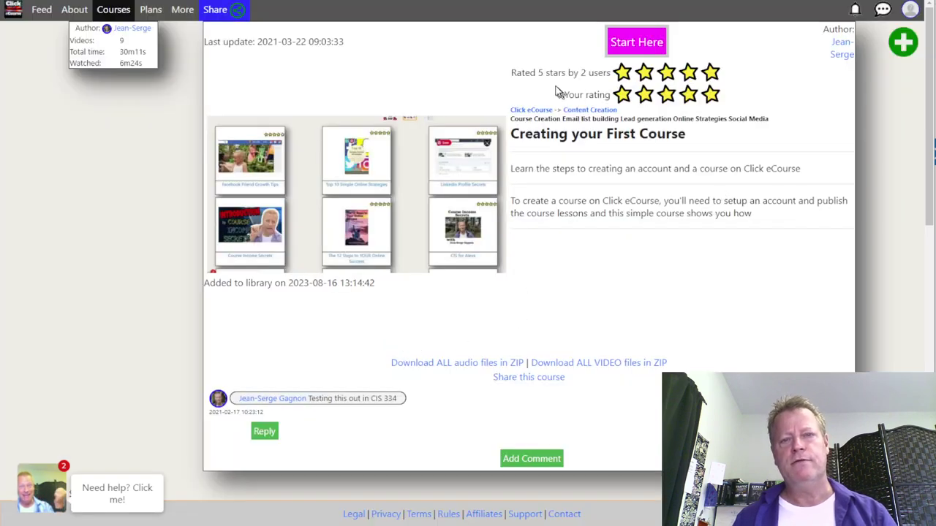
{"action": "left_click_drag", "start_coordinate": [545, 76], "coordinate": [601, 74]}
{"action": "left_click", "coordinate": [704, 256]}
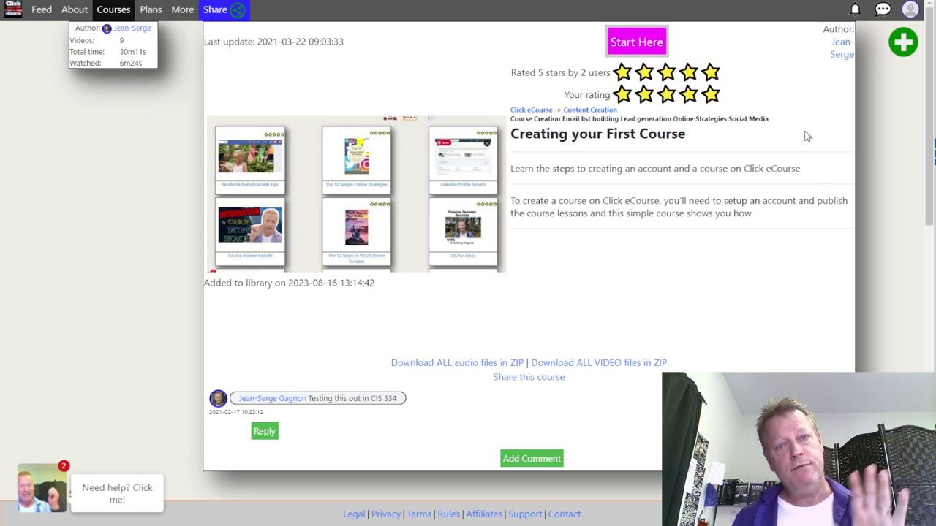
Step: Open the About page and look through its introduction and the For affiliates section
{"action": "left_click", "coordinate": [79, 10]}
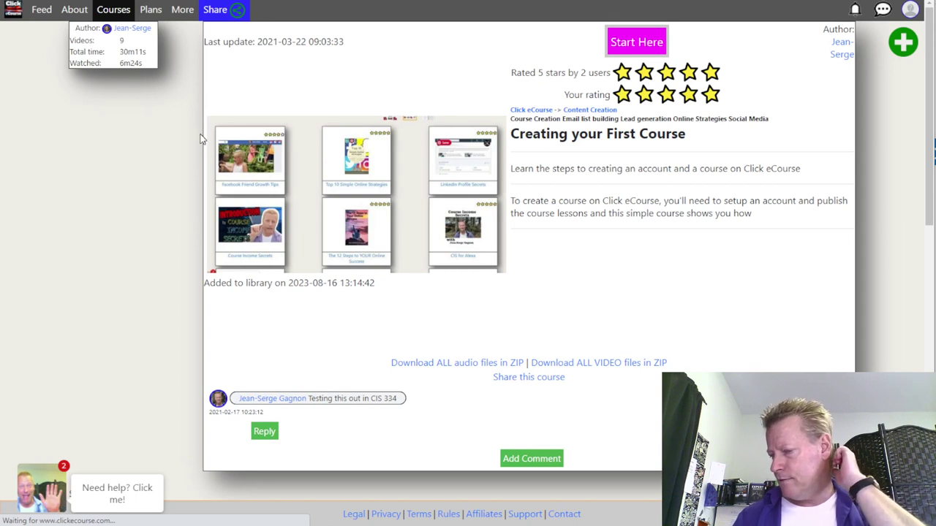
{"action": "scroll", "coordinate": [519, 359], "scroll_direction": "down", "scroll_amount": 6}
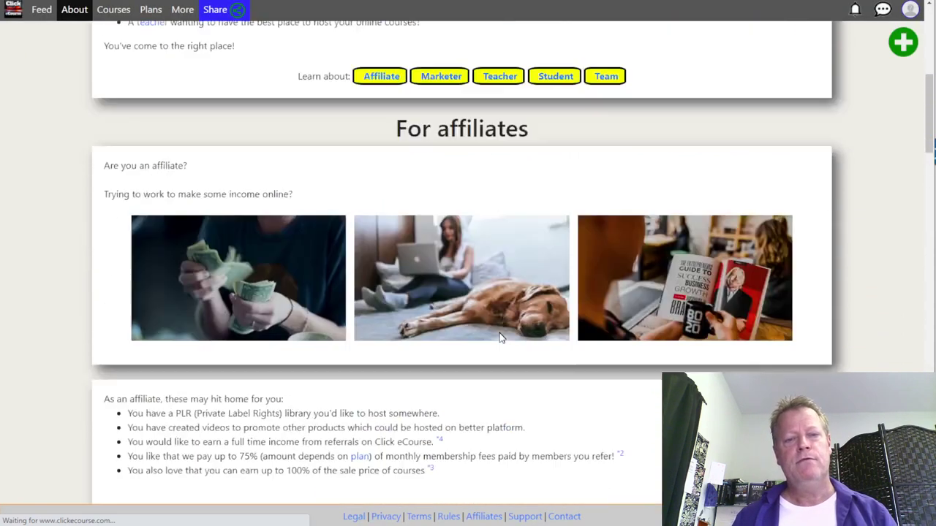
{"action": "scroll", "coordinate": [500, 338], "scroll_direction": "up", "scroll_amount": 6}
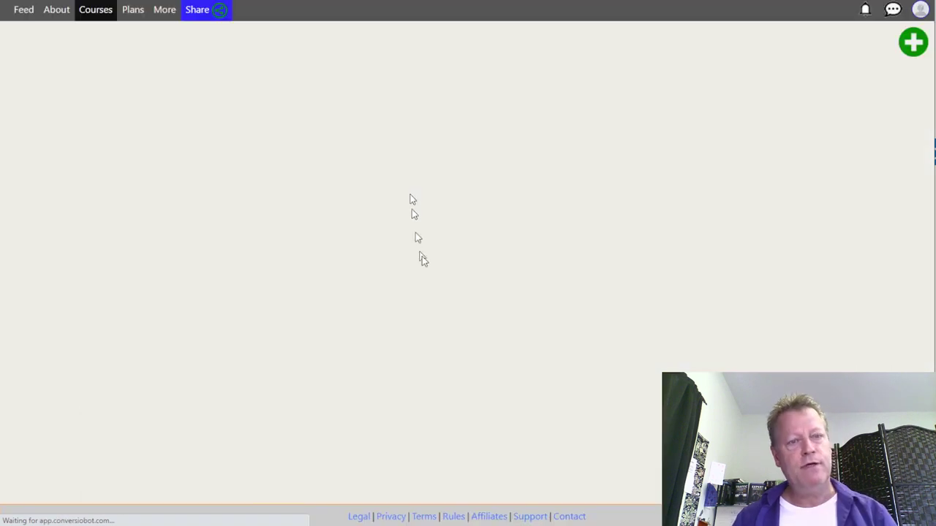
Step: Return to the course catalogue and look over the free courses, including Creating your First Course
{"action": "scroll", "coordinate": [458, 247], "scroll_direction": "down", "scroll_amount": 3}
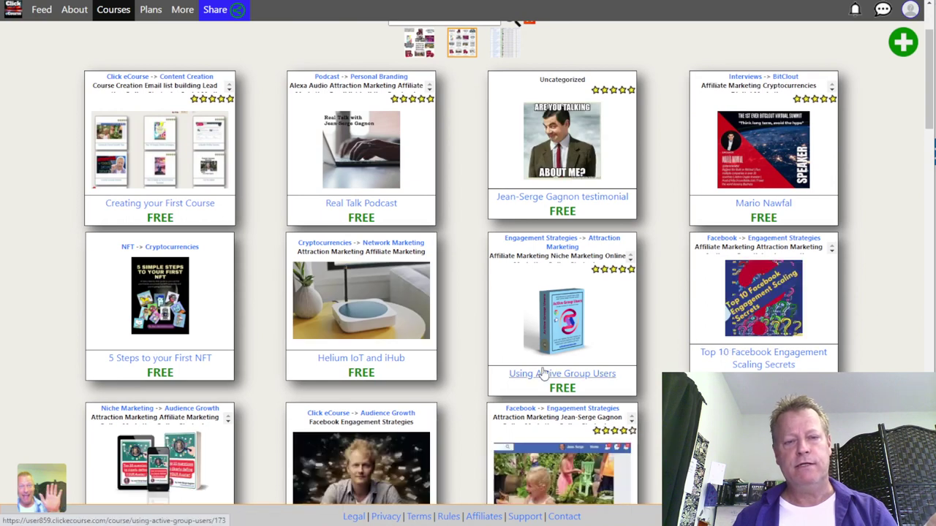
{"action": "scroll", "coordinate": [672, 343], "scroll_direction": "down", "scroll_amount": 1}
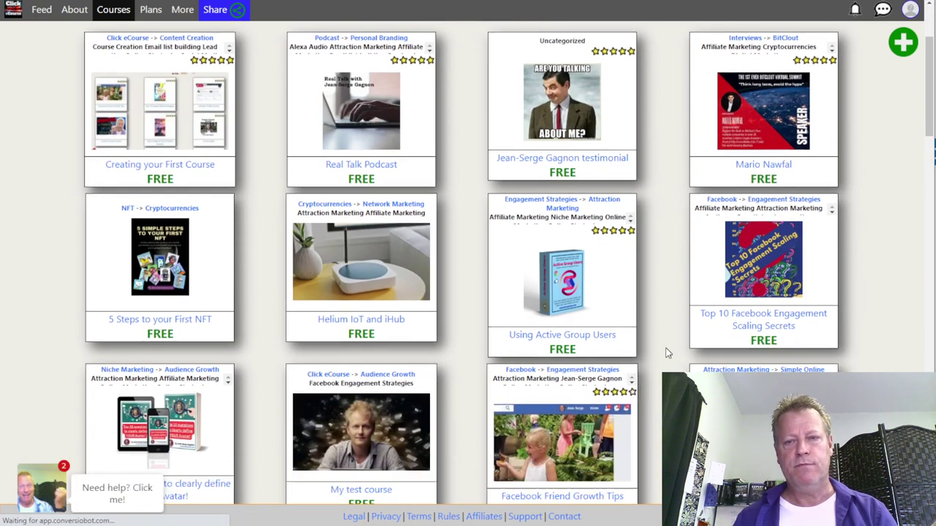
{"action": "scroll", "coordinate": [666, 353], "scroll_direction": "up", "scroll_amount": 1}
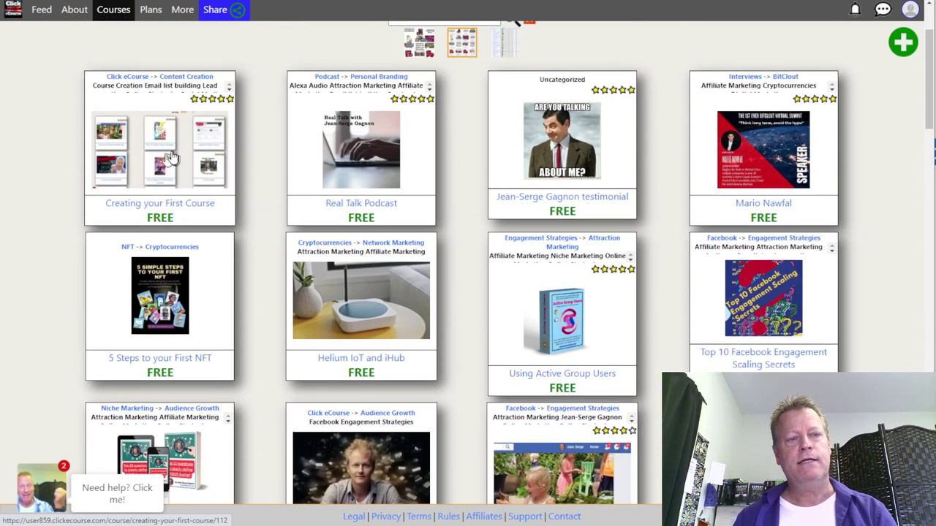
Step: Open the account's Library to view the added courses and look through the account menu entries
{"action": "left_click", "coordinate": [909, 8]}
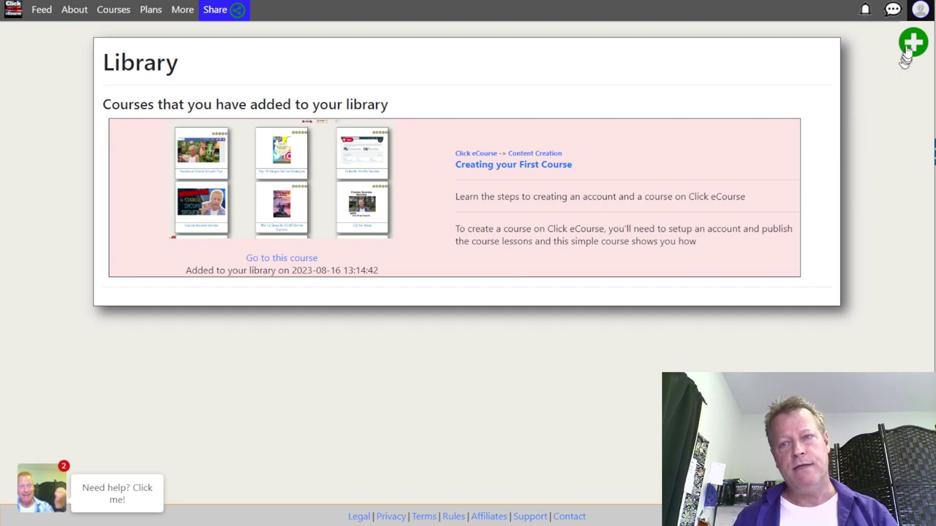
{"action": "left_click", "coordinate": [921, 8]}
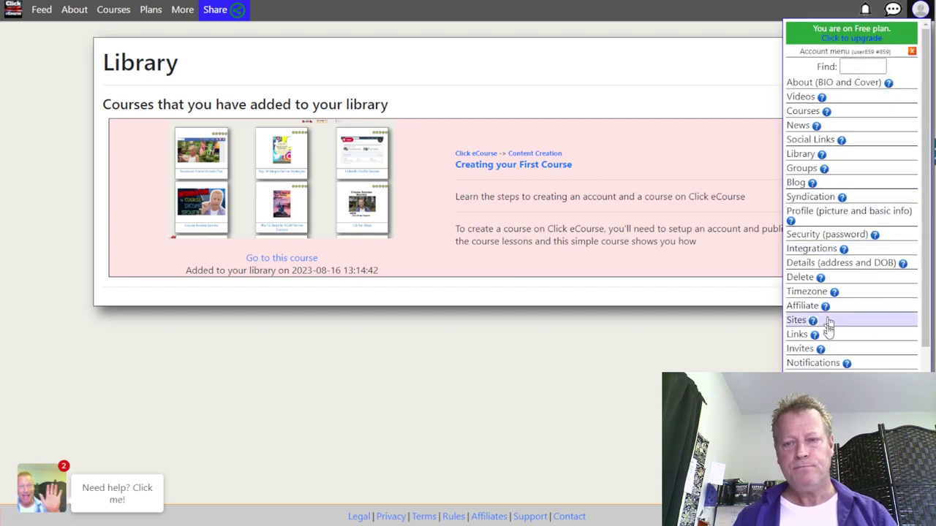
{"action": "scroll", "coordinate": [804, 351], "scroll_direction": "down", "scroll_amount": 3}
{"action": "scroll", "coordinate": [808, 358], "scroll_direction": "up", "scroll_amount": 3}
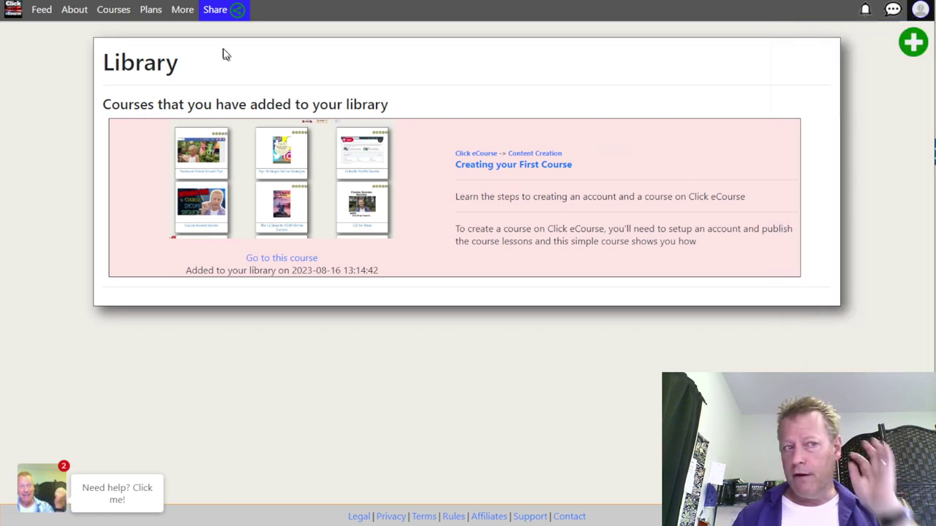
Step: Open the Training Vault and look over its Click eHour training videos, including Using sites
{"action": "left_click", "coordinate": [183, 10]}
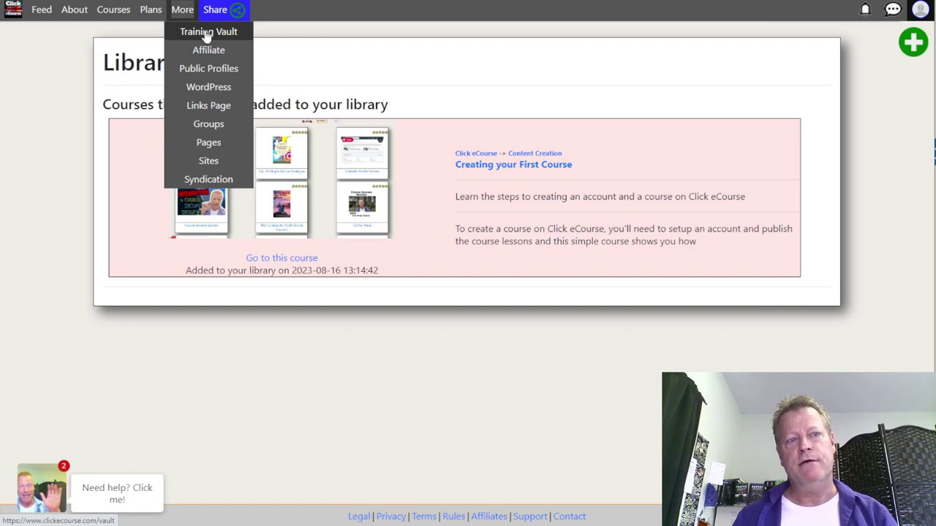
{"action": "left_click", "coordinate": [206, 33]}
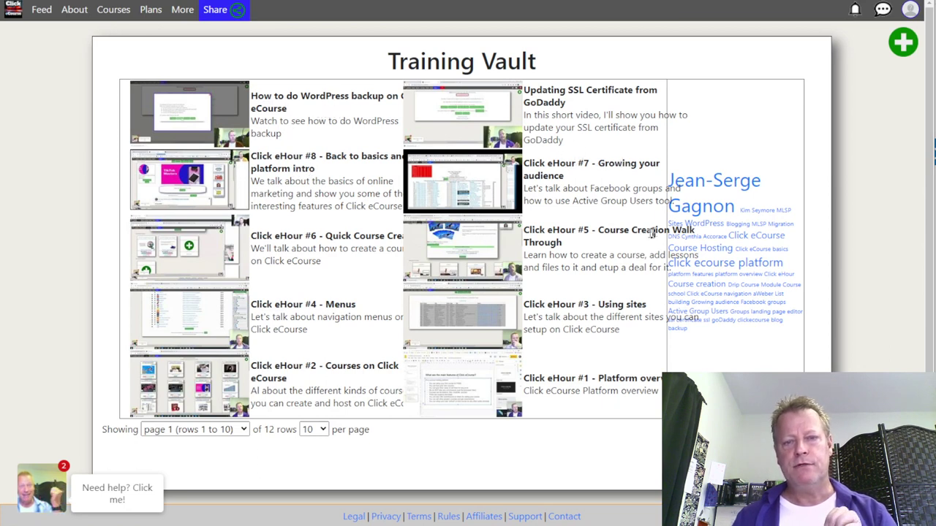
{"action": "left_click_drag", "start_coordinate": [604, 311], "coordinate": [621, 314]}
{"action": "left_click", "coordinate": [597, 314]}
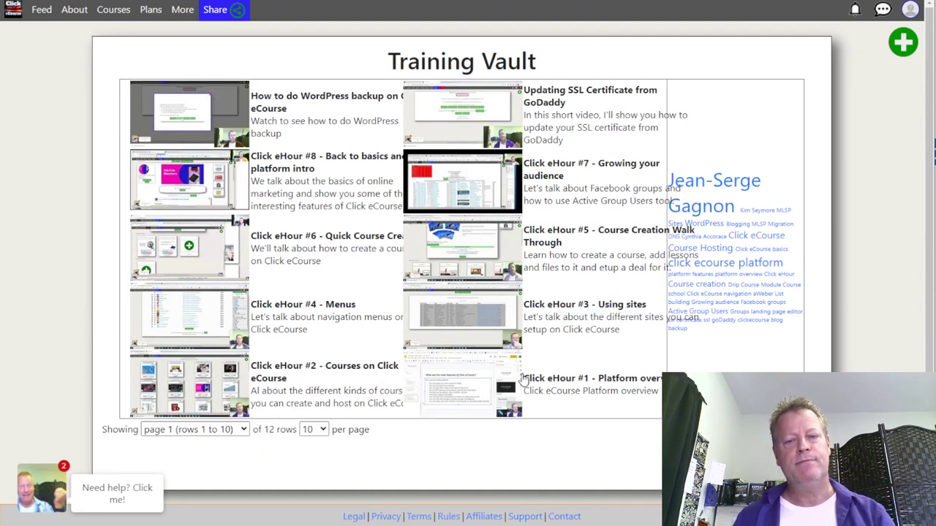